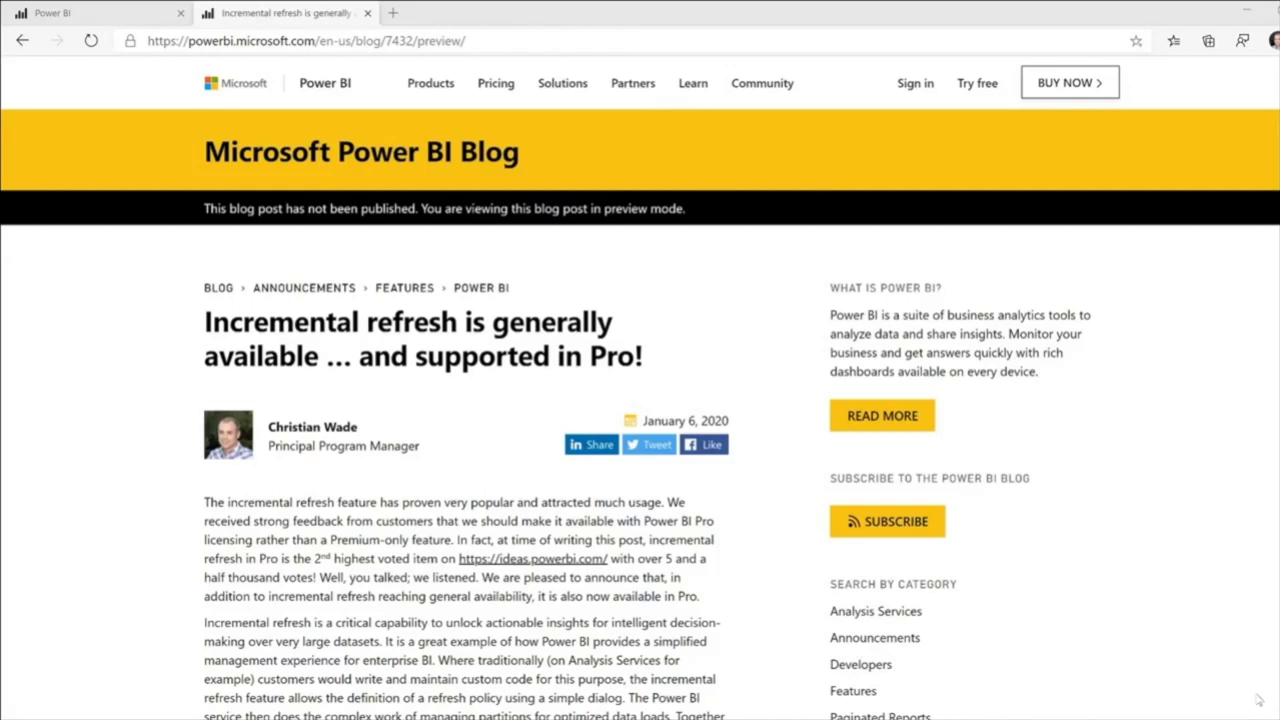
Read through the blog post announcing that incremental refresh is generally available, down to its settings dialog illustration.
scroll(1252, 675, "down", 7)
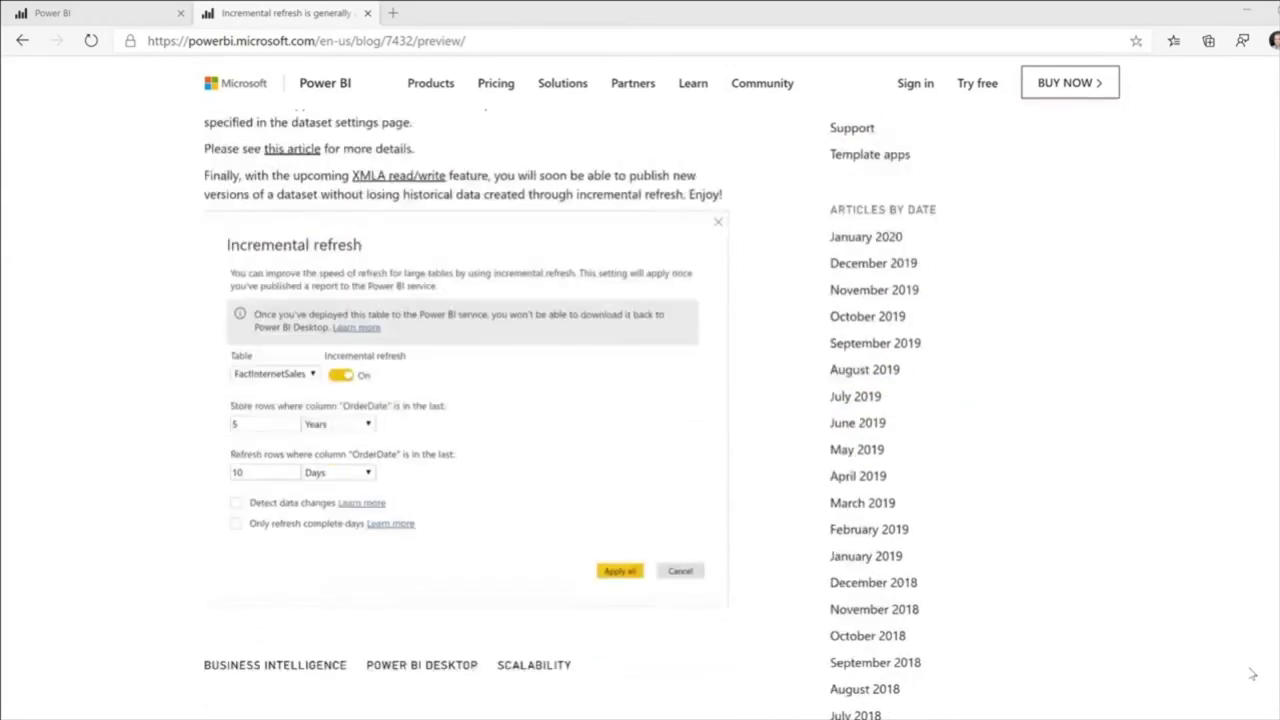
scroll(1252, 675, "down", 1)
scroll(1276, 485, "up", 1)
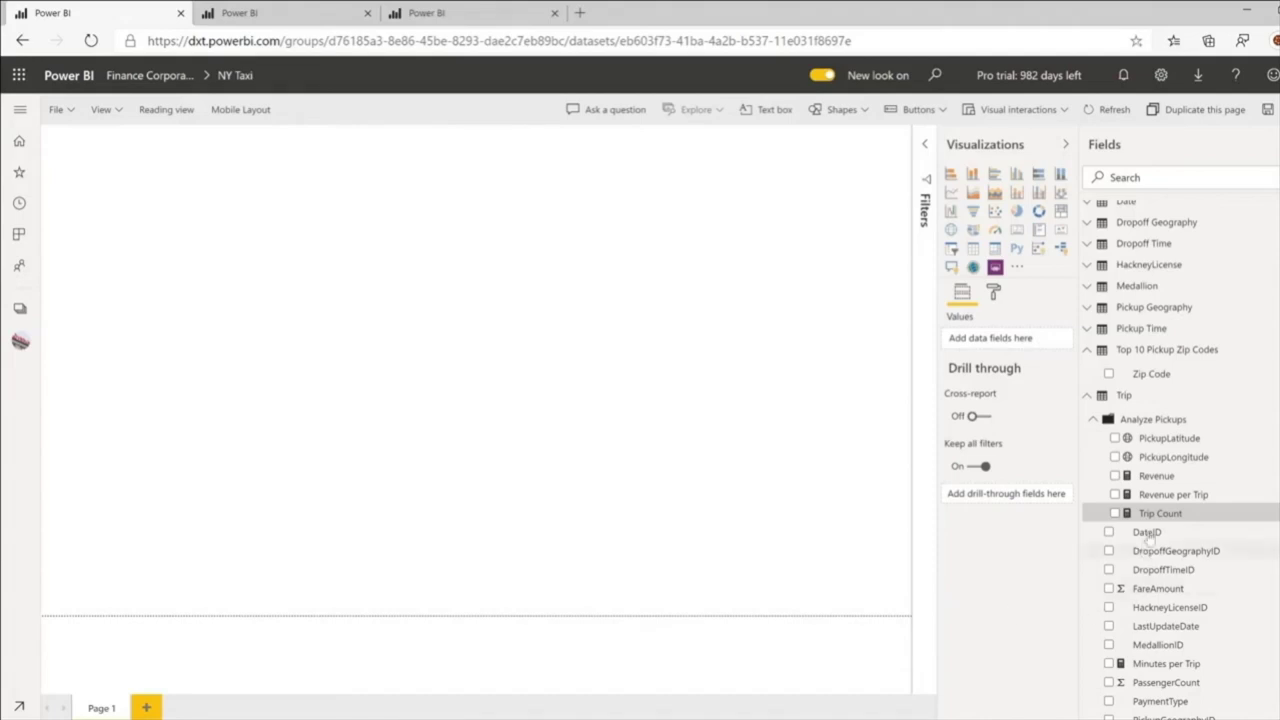
Add a Trip Count card and a column chart of Revenue per Trip by Zip Code to the empty NY Taxi report page.
scroll(1155, 523, "down", 3)
scroll(1155, 523, "up", 3)
left_click_drag(1160, 462, 174, 514)
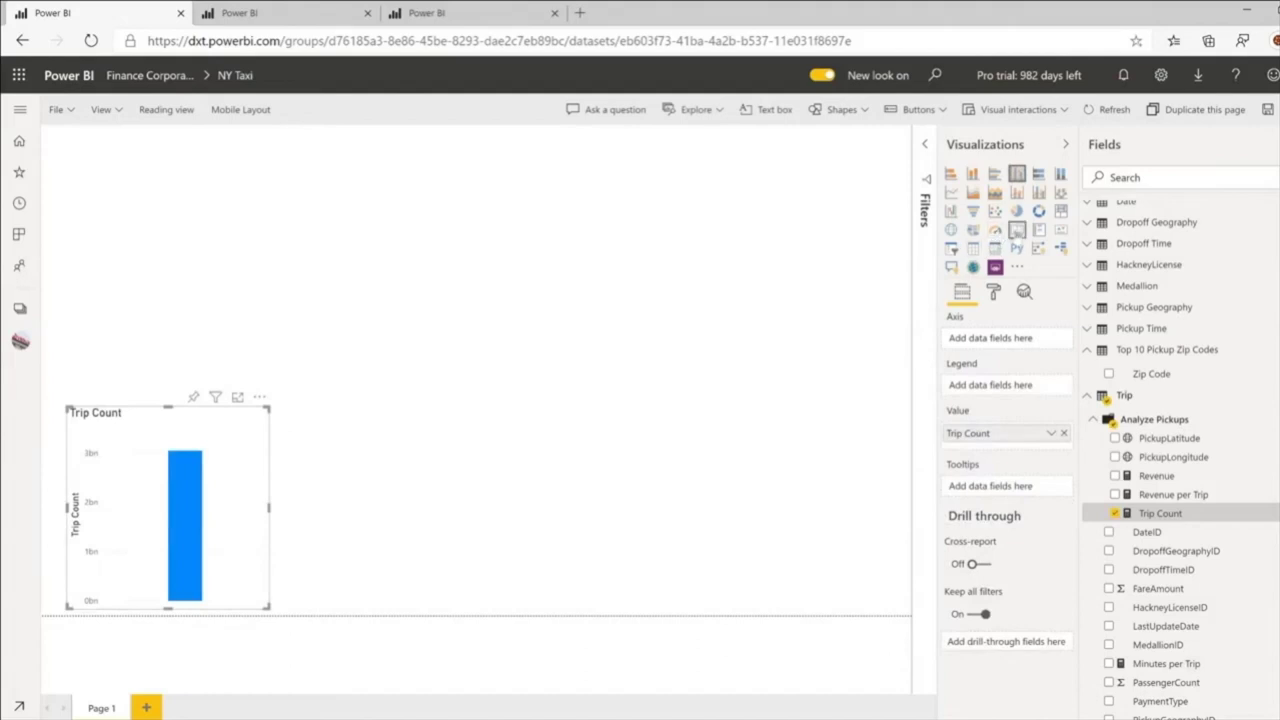
left_click(1017, 230)
left_click_drag(1168, 496, 160, 198)
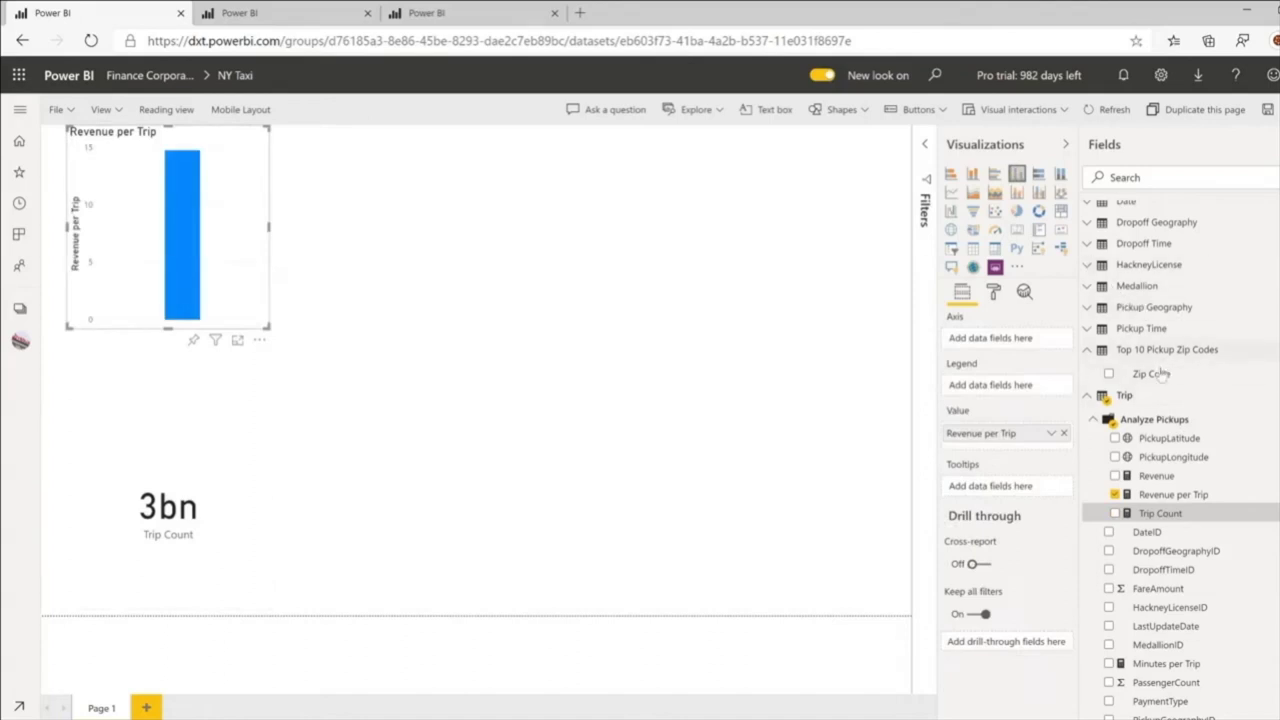
left_click_drag(852, 331, 205, 260)
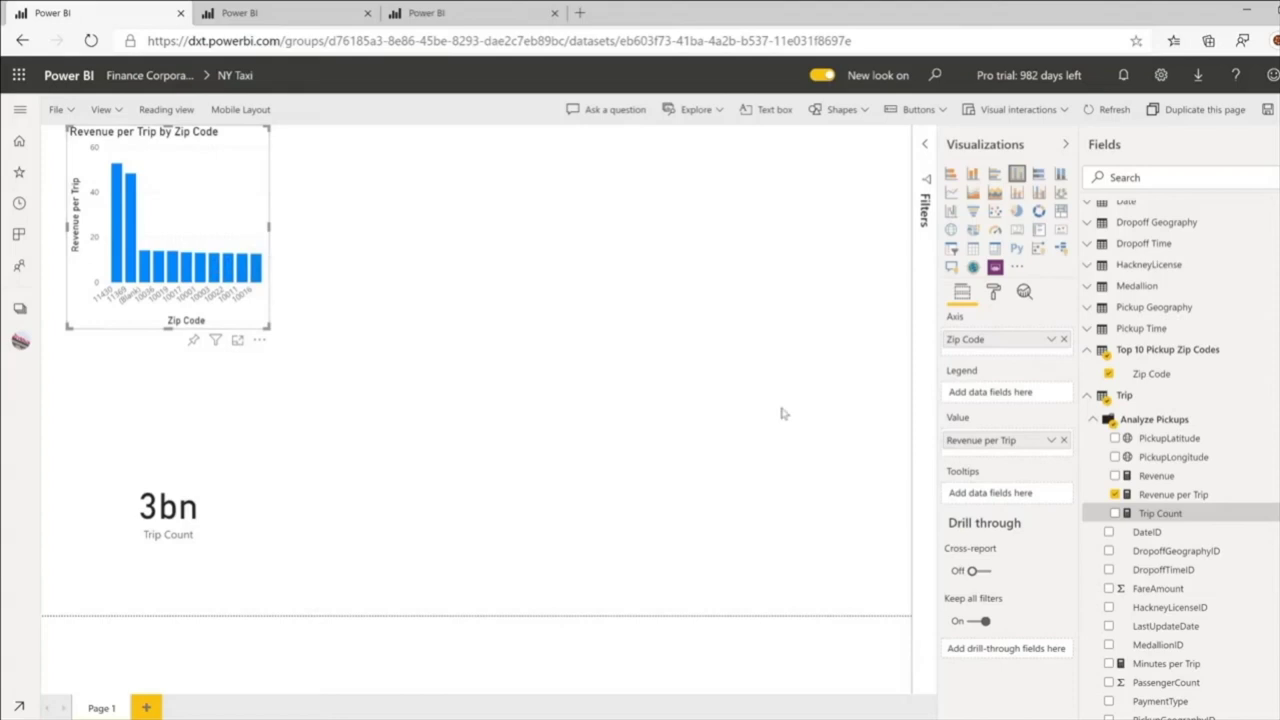
Create a map visual beside the column chart from PickupLatitude and PickupLongitude, with Revenue as the bubble size.
left_click_drag(1150, 440, 452, 226)
left_click_drag(1130, 488, 485, 275)
left_click_drag(1156, 506, 514, 243)
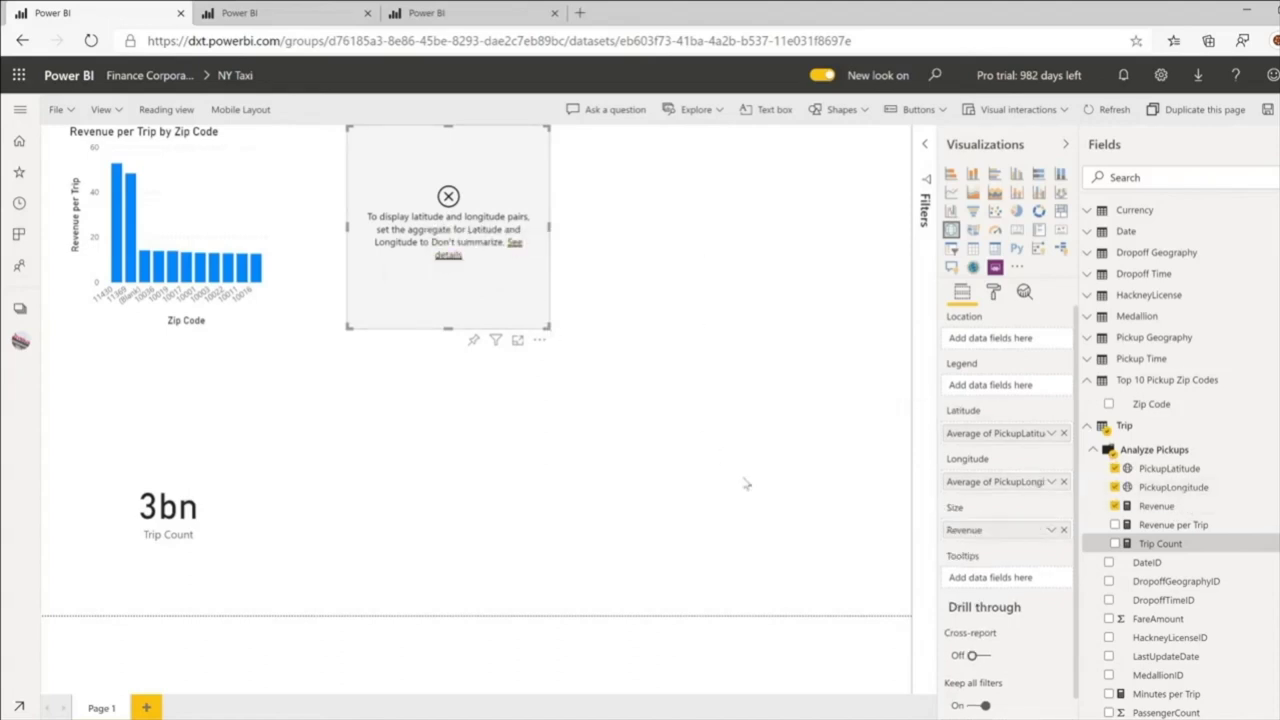
Set both the latitude and longitude fields of the map to Don't summarize.
left_click(1052, 433)
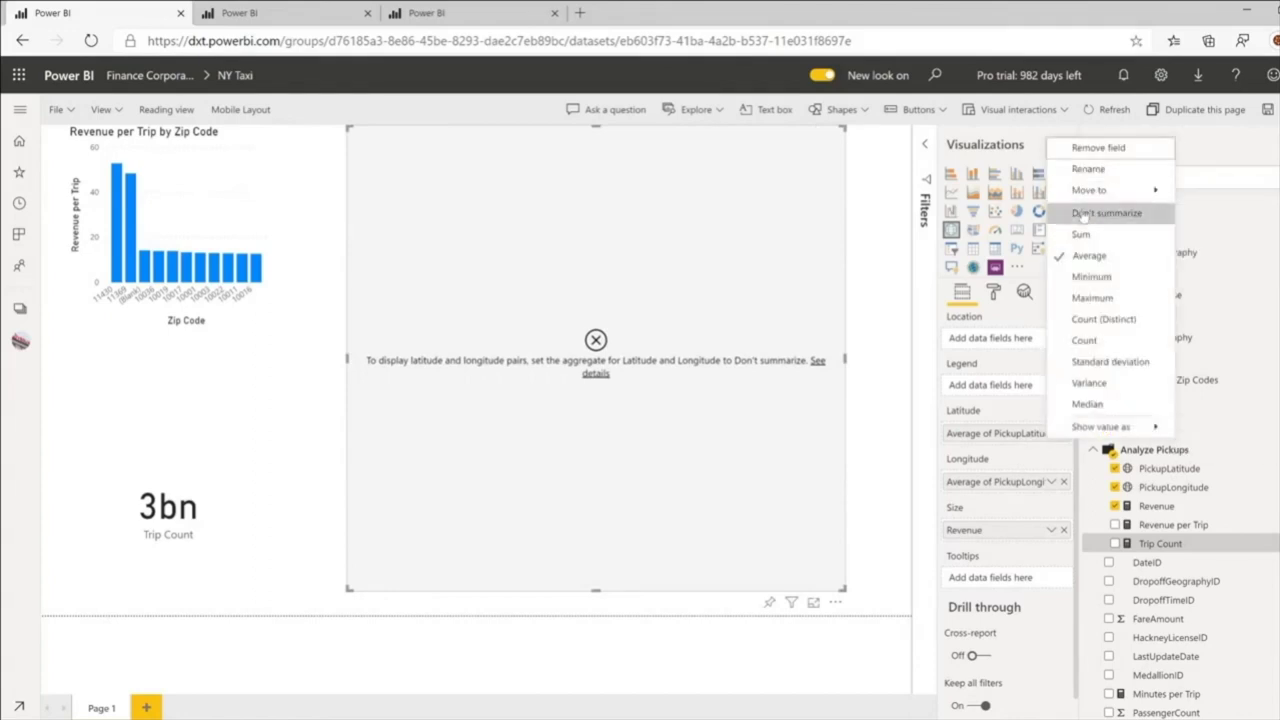
key("Return")
left_click(1050, 481)
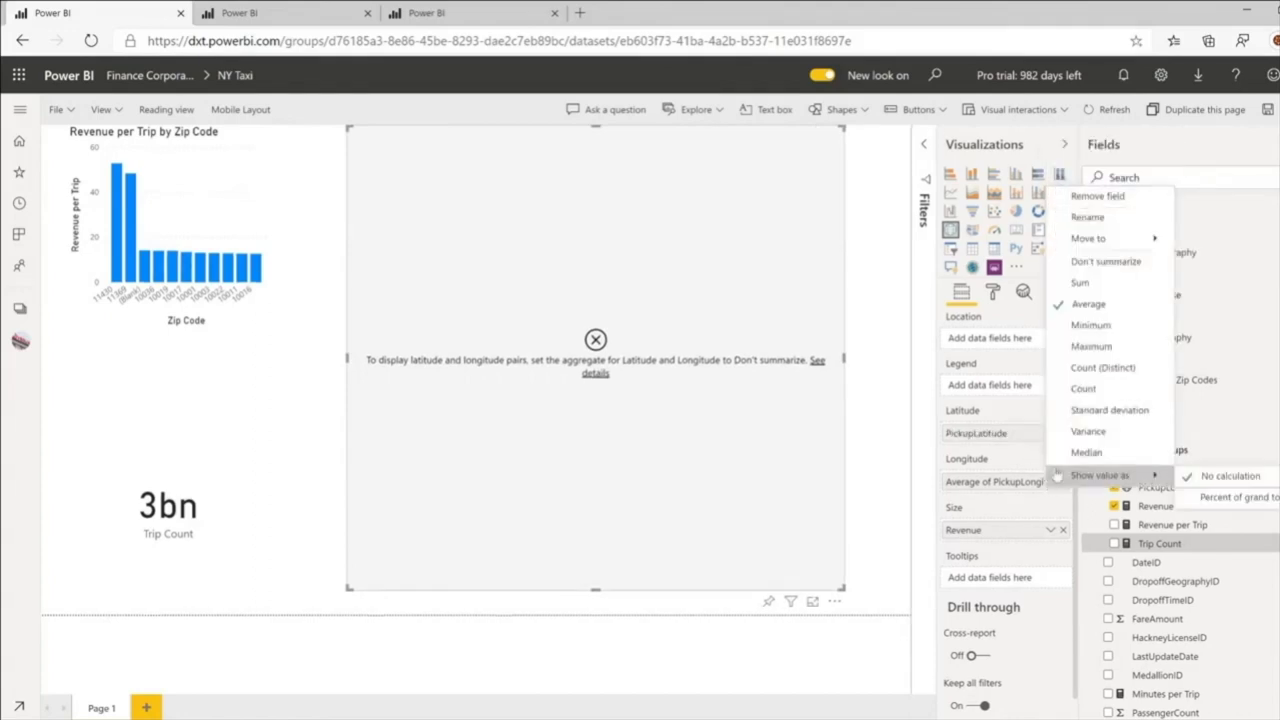
left_click(1100, 261)
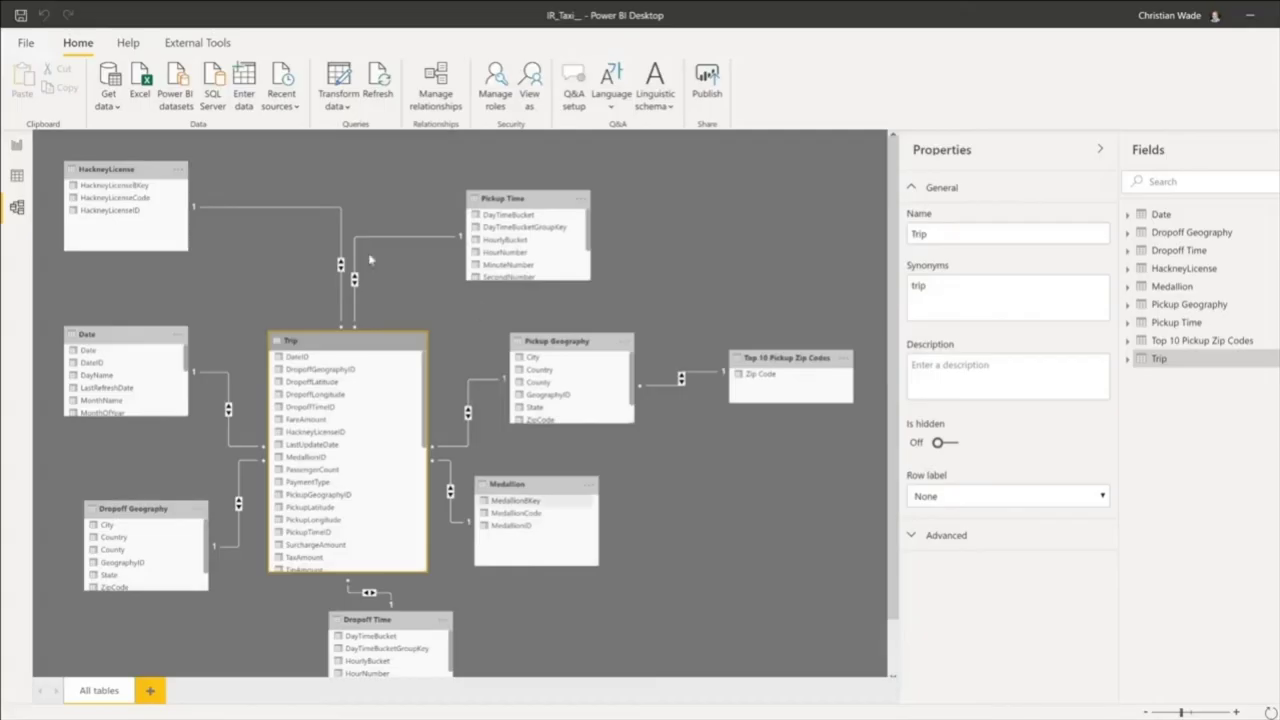
In Power BI Desktop, review the Trip table's incremental refresh policy and its RangeStart and RangeEnd filter in the Power Query Editor.
right_click(345, 346)
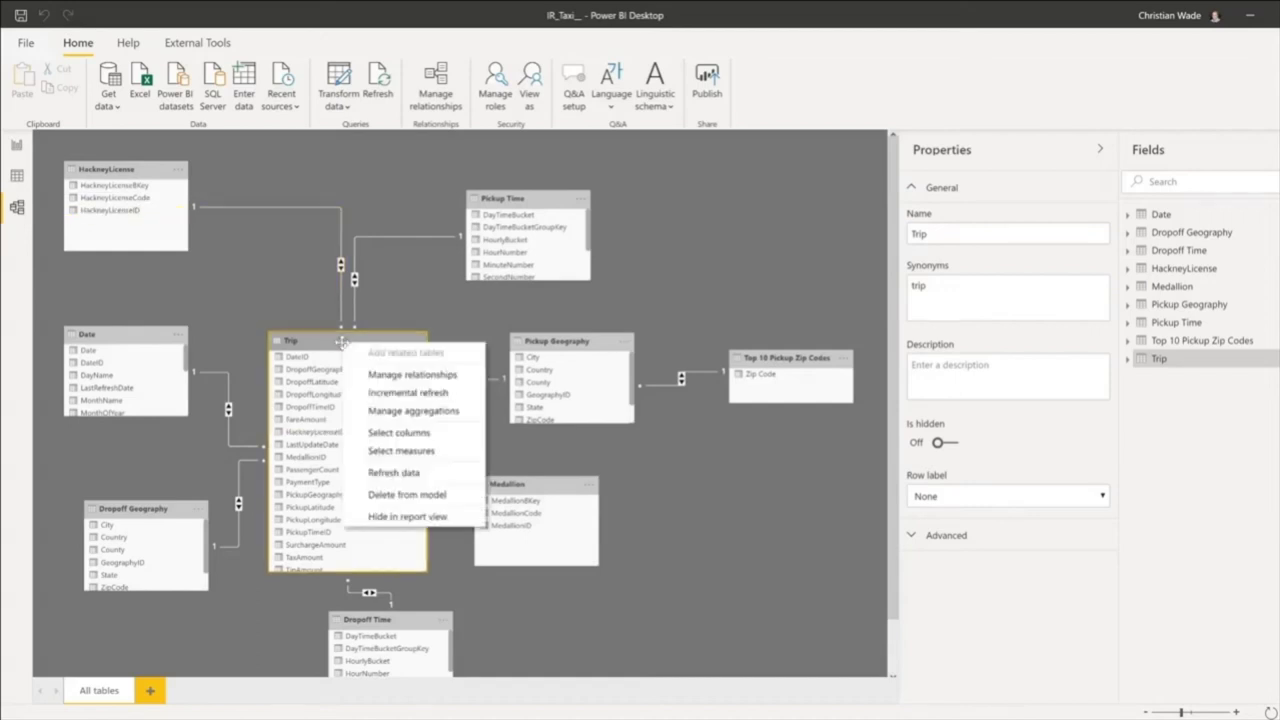
left_click(422, 394)
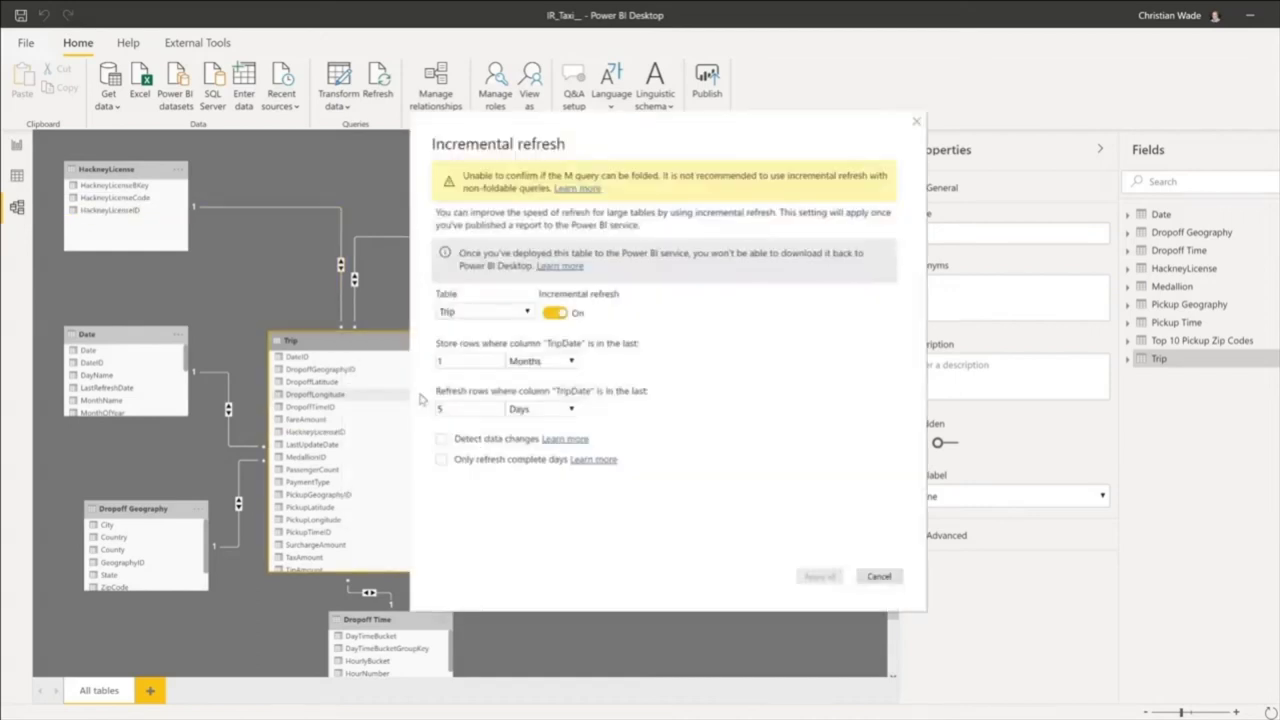
key("Escape")
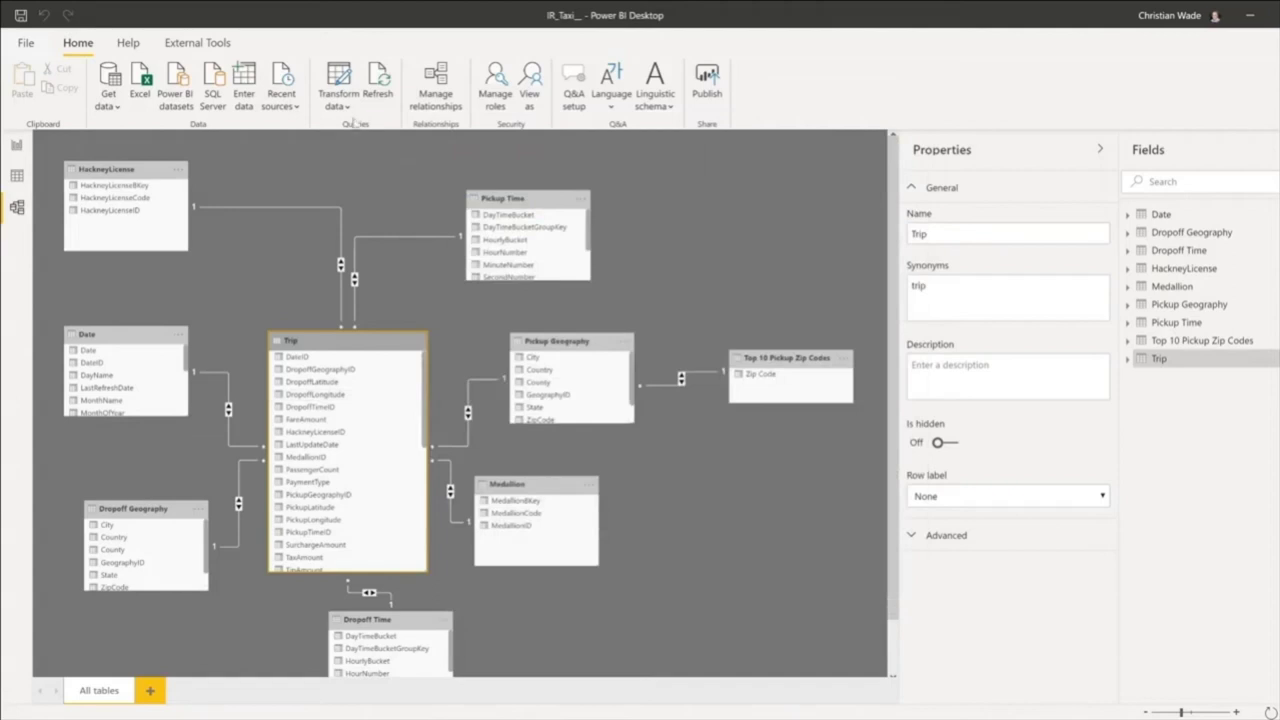
left_click(338, 84)
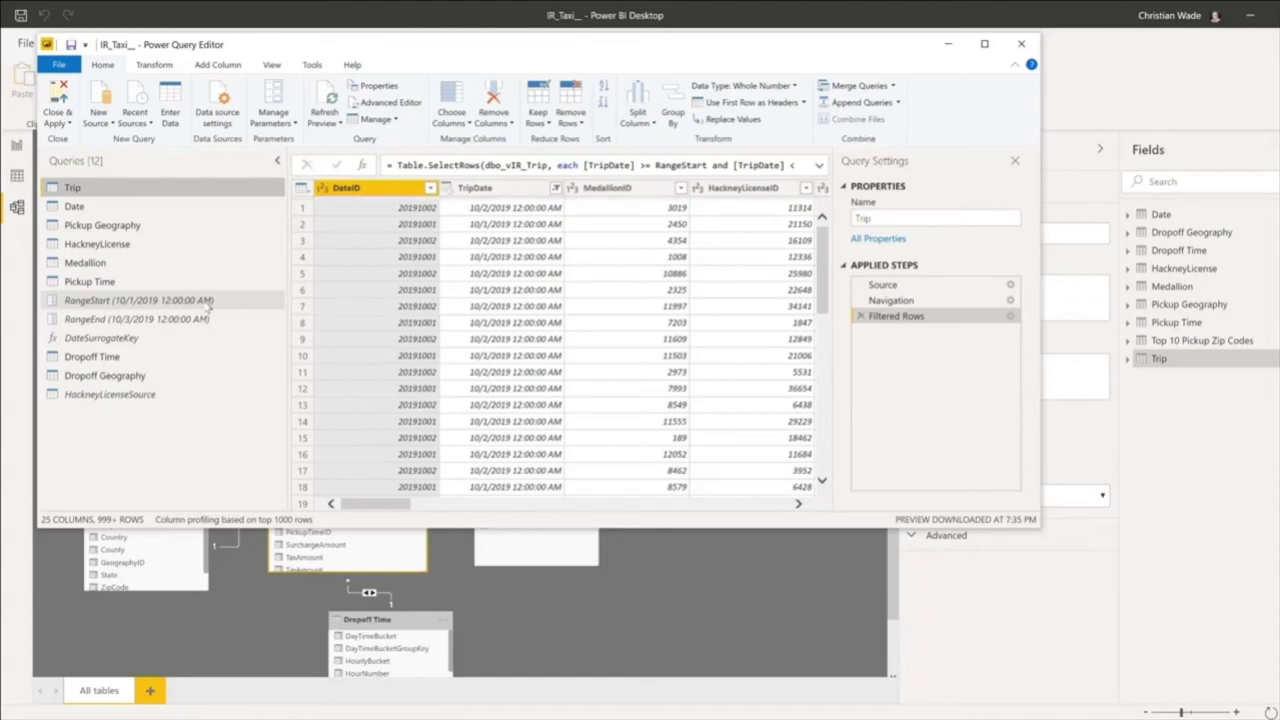
left_click(1022, 46)
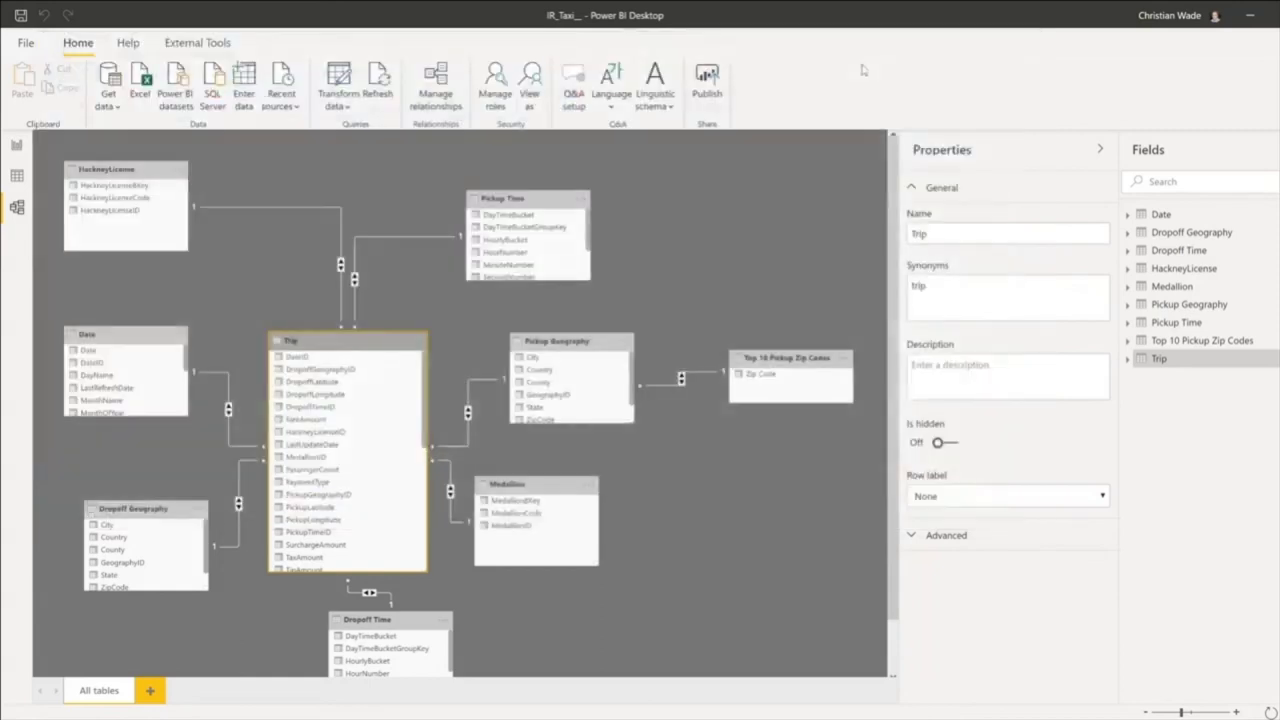
Start publishing the IR_Taxi__ model and look through the available destination workspaces.
left_click(714, 86)
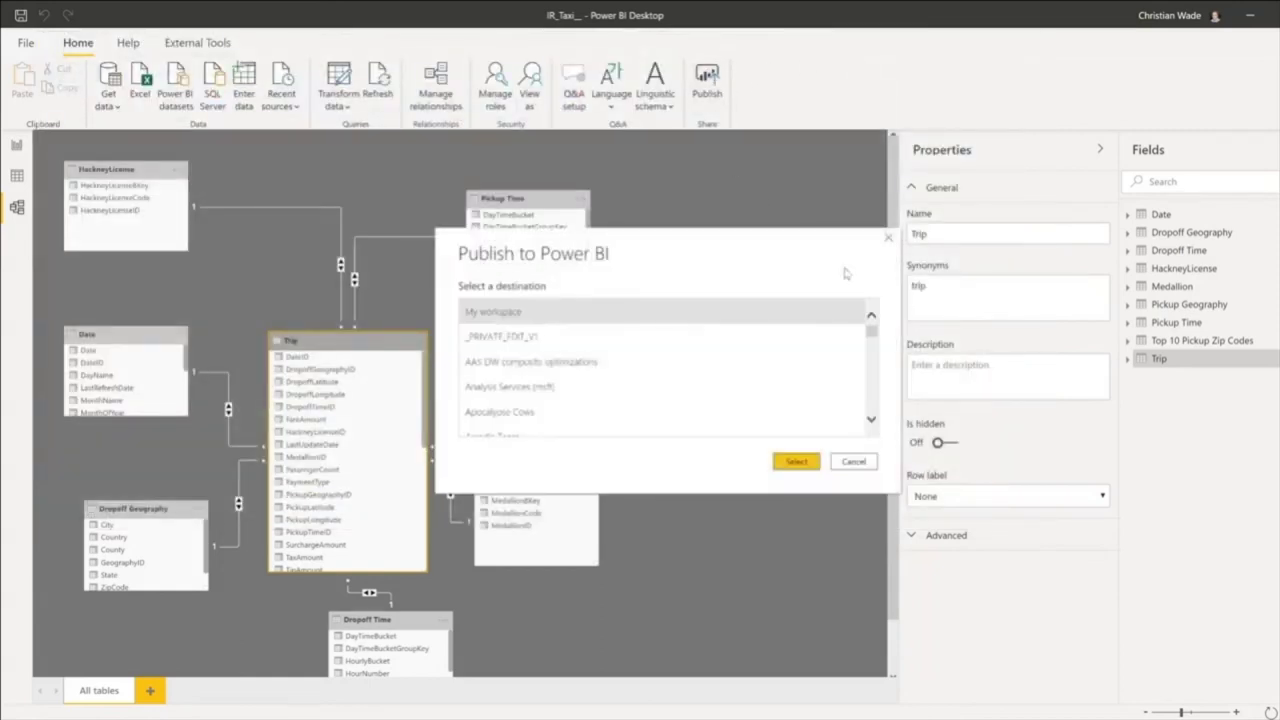
left_click_drag(874, 342, 869, 393)
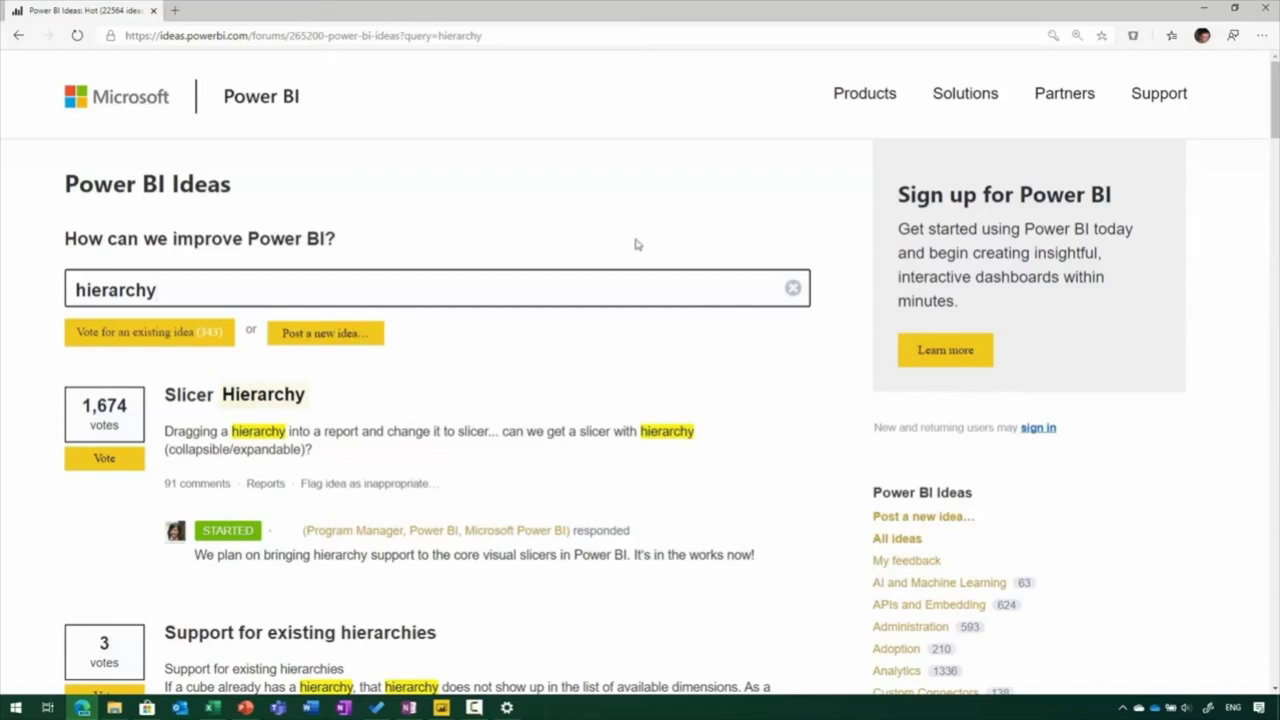
Switch to the Complex Relationships report and build the slicer from the Products fields Class and ColorName, checking the colours under Economy.
left_click(1204, 8)
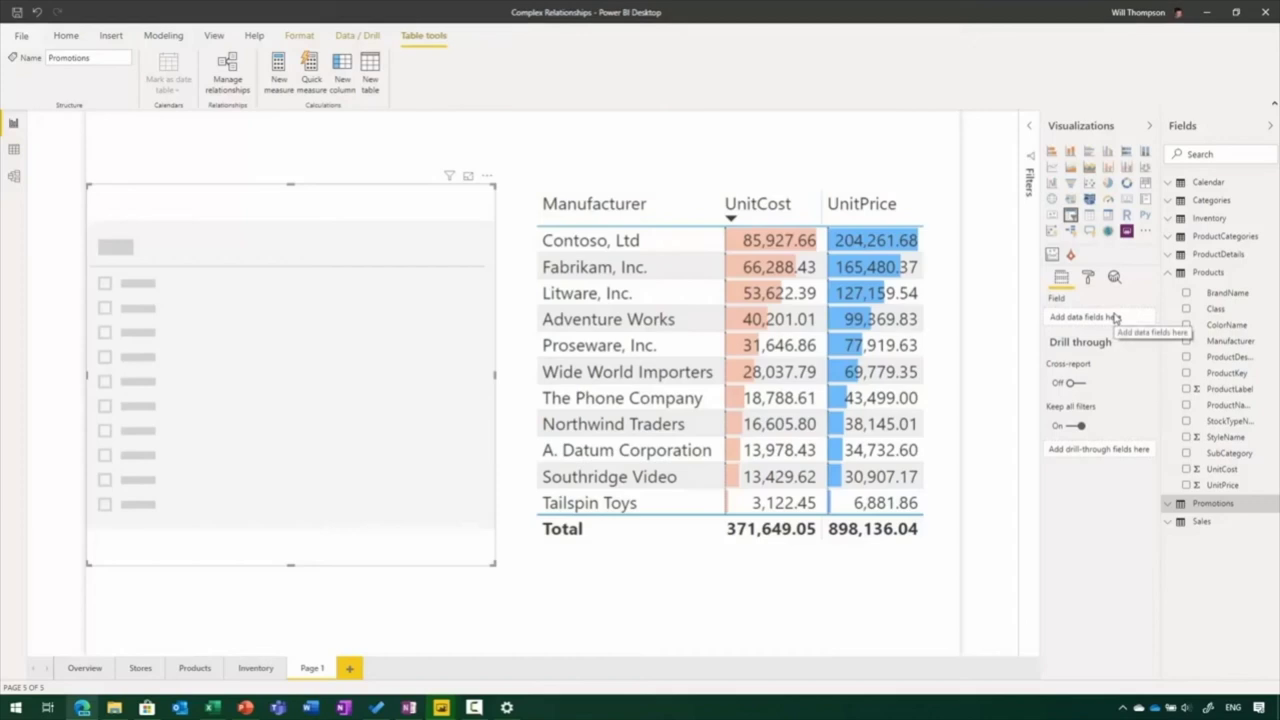
left_click(1185, 310)
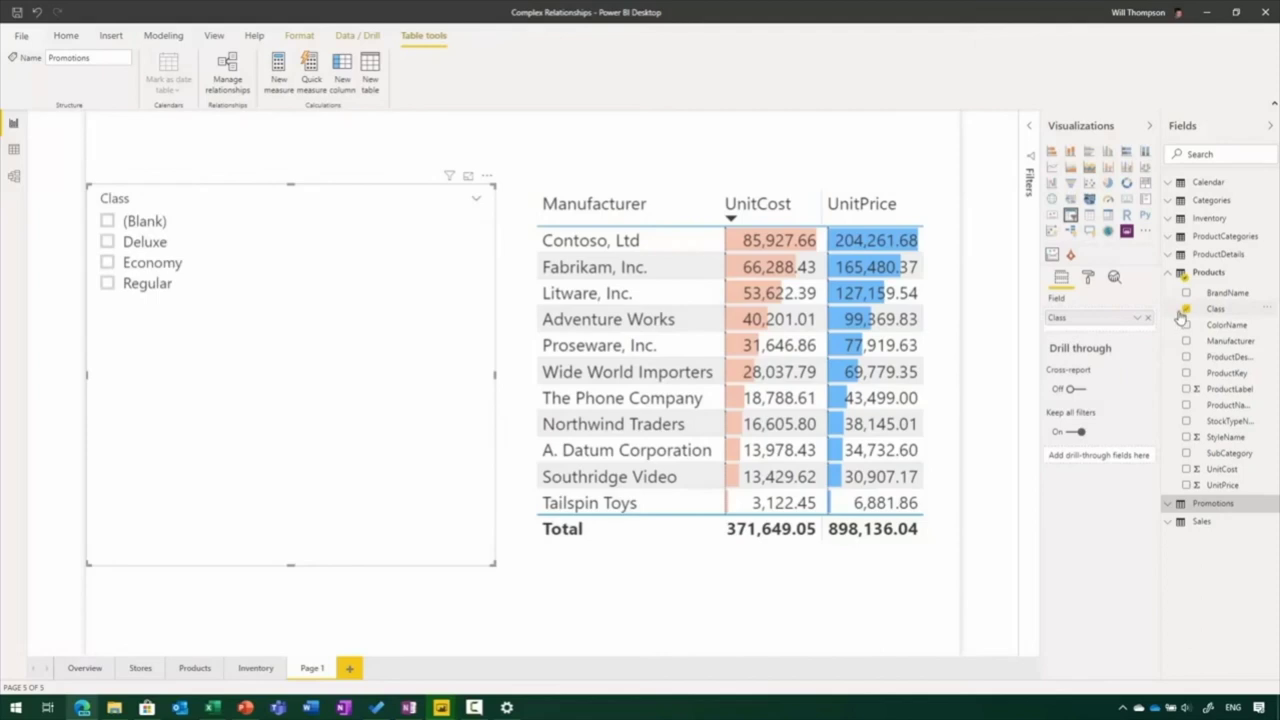
left_click(1186, 326)
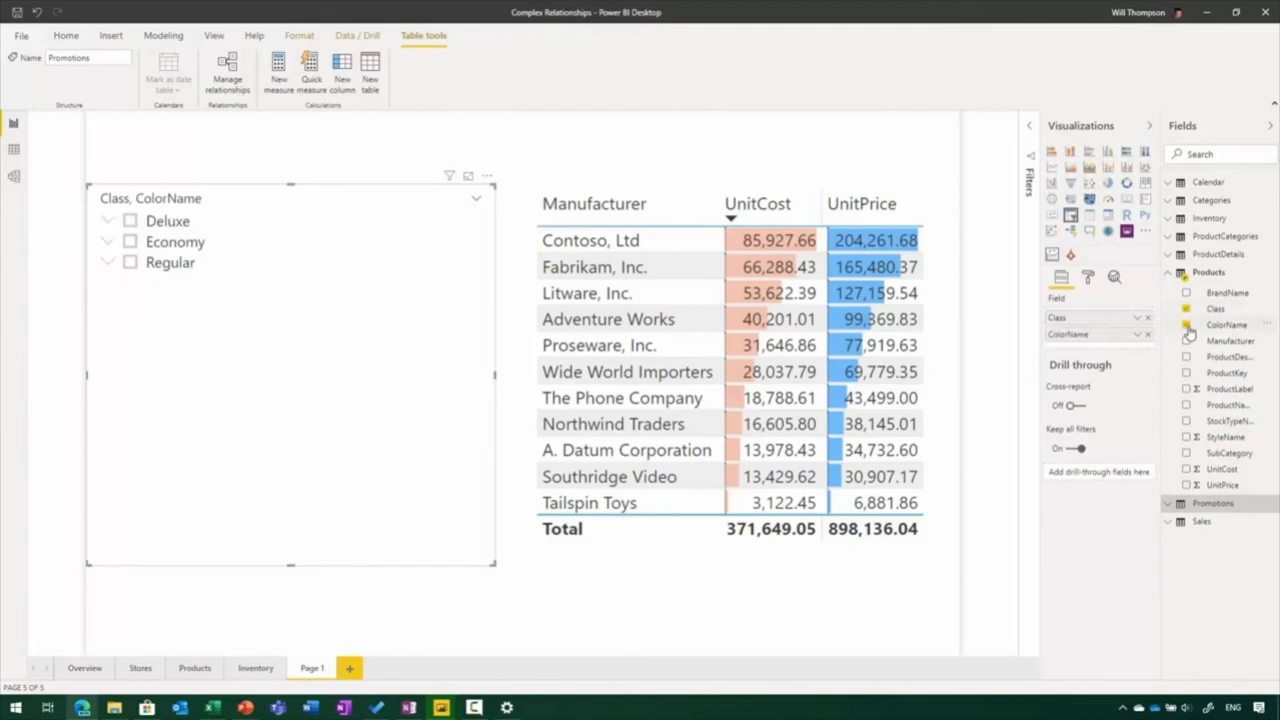
left_click(108, 243)
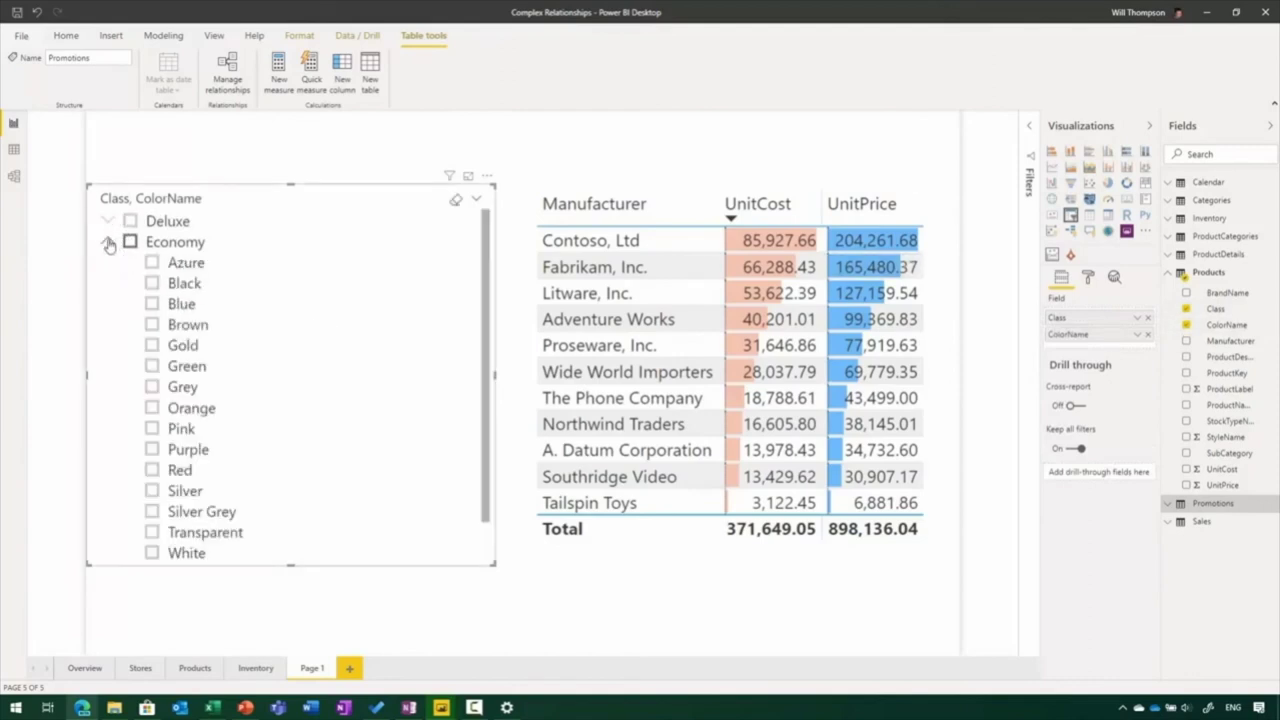
left_click(108, 244)
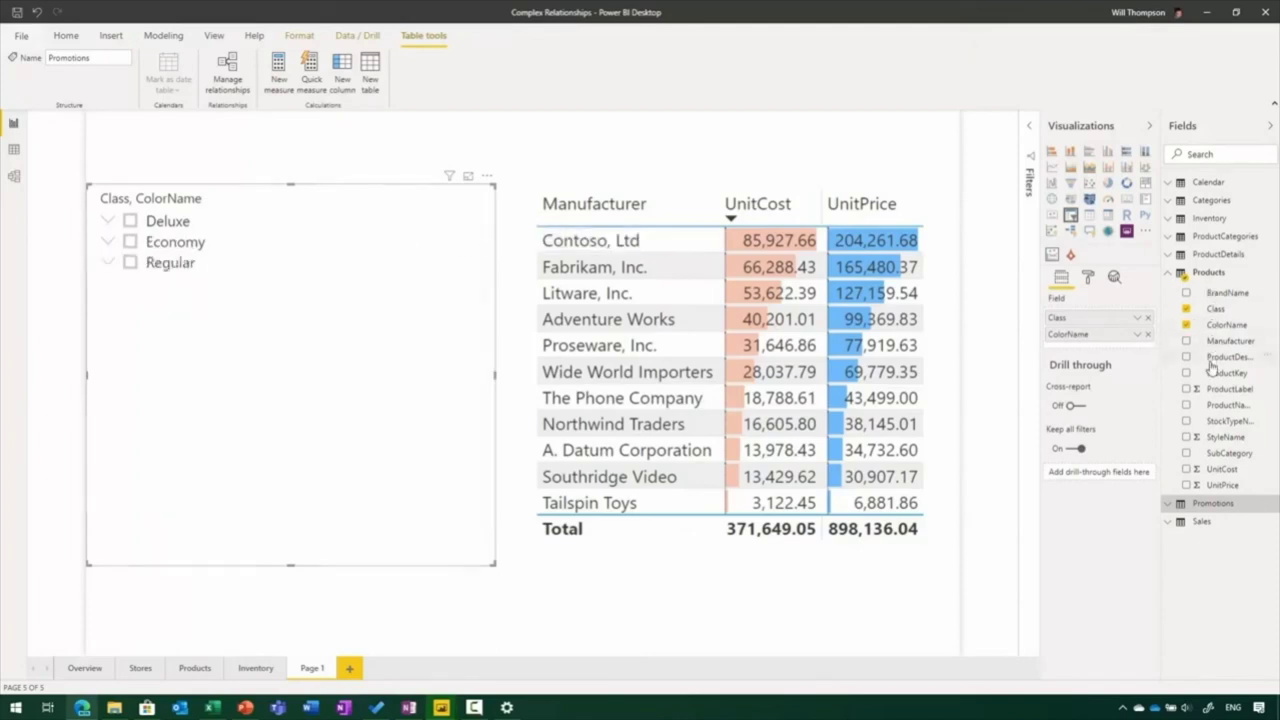
Add ProductName as the third slicer level below ColorName and expand Economy down to the Gold products.
left_click_drag(1225, 405, 1098, 336)
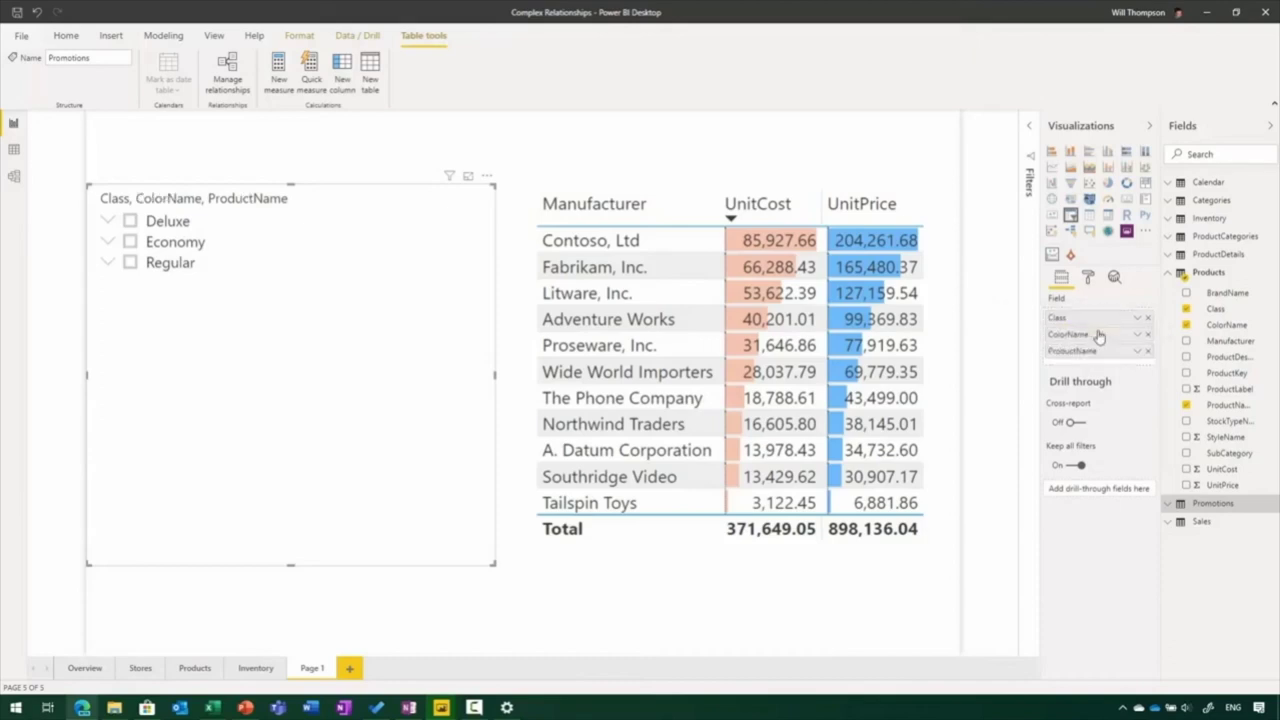
left_click(109, 244)
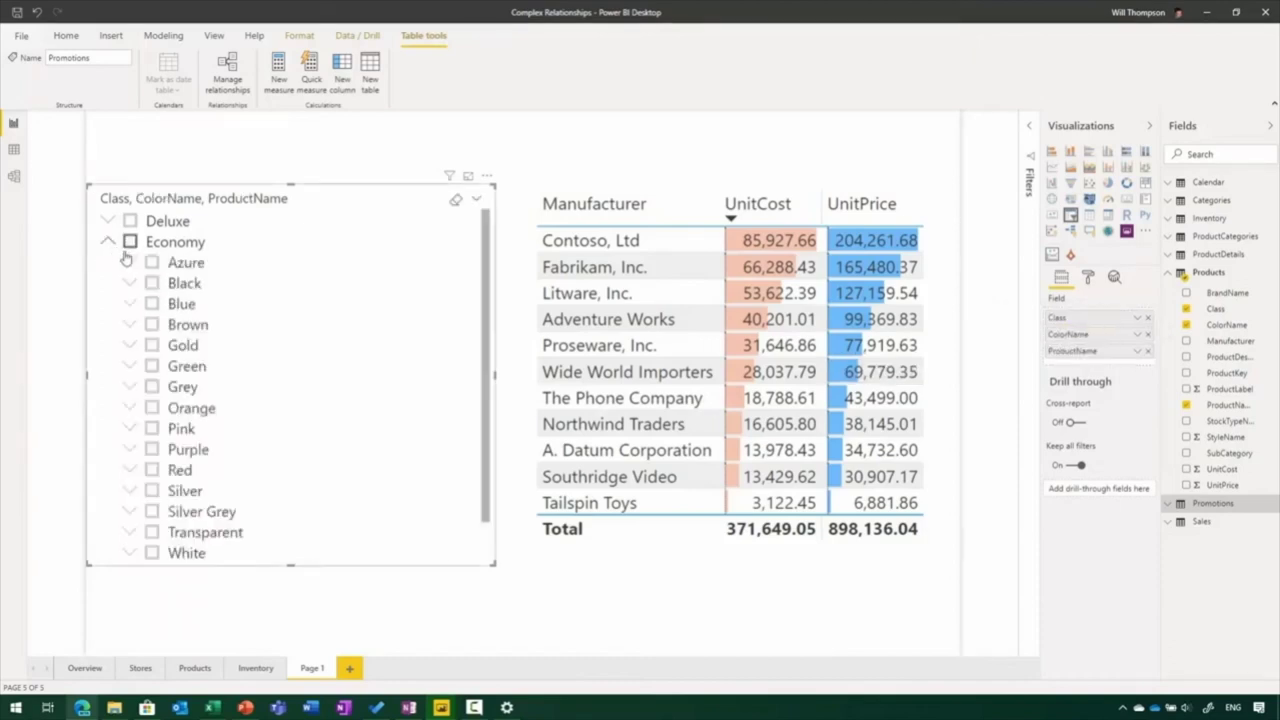
left_click(131, 345)
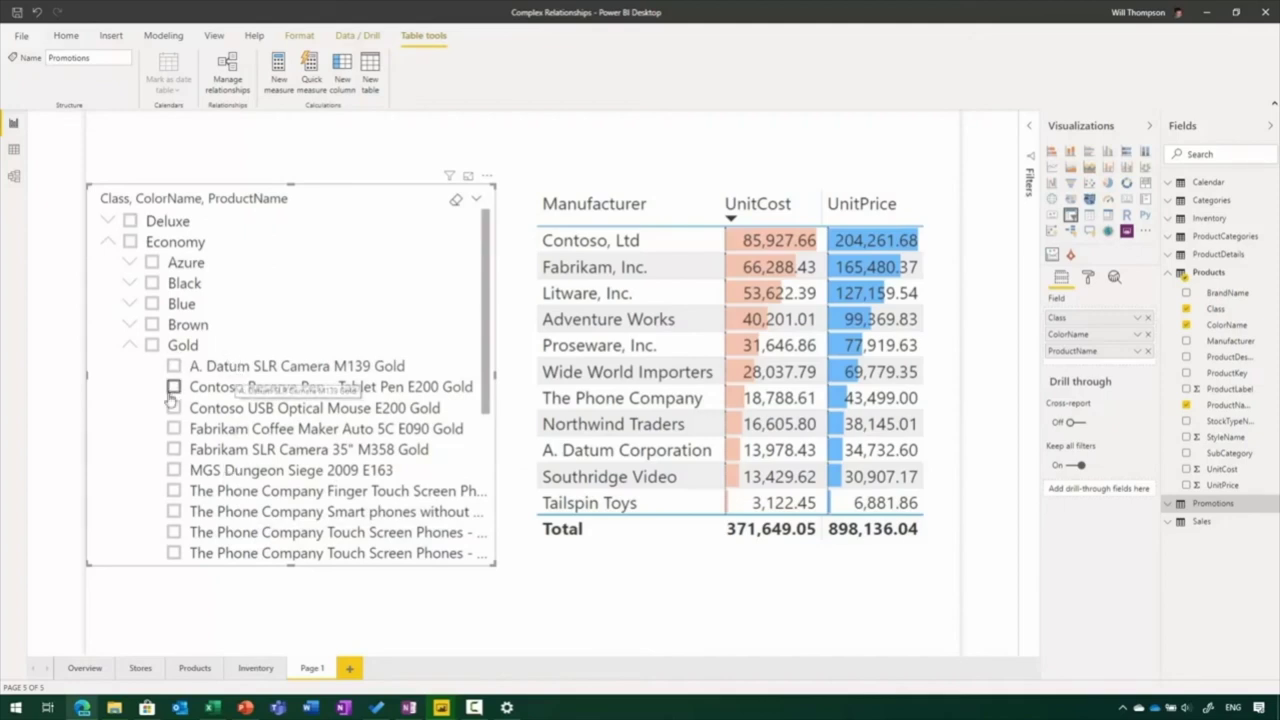
Filter the manufacturer table by single Gold products in turn, from the Fabrikam Coffee Maker to The Phone Company Smart phones.
left_click(275, 427)
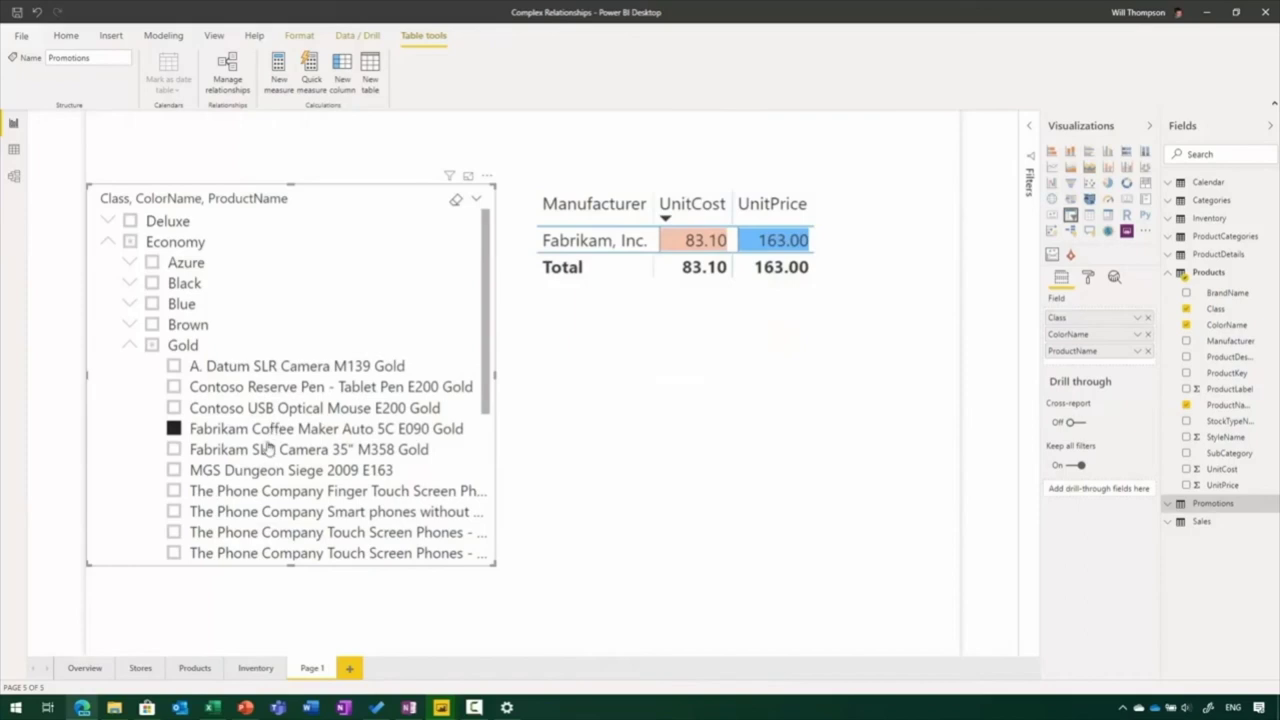
left_click(270, 452)
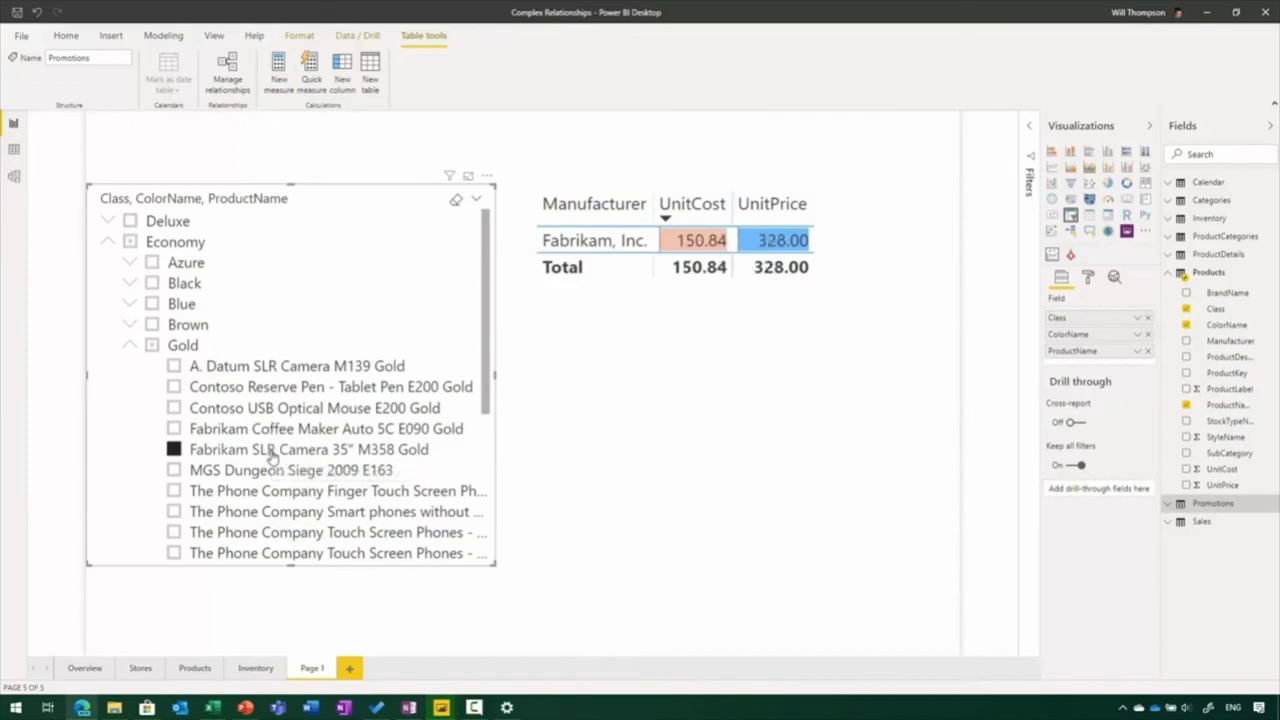
left_click(264, 470)
left_click(255, 492)
left_click(248, 511)
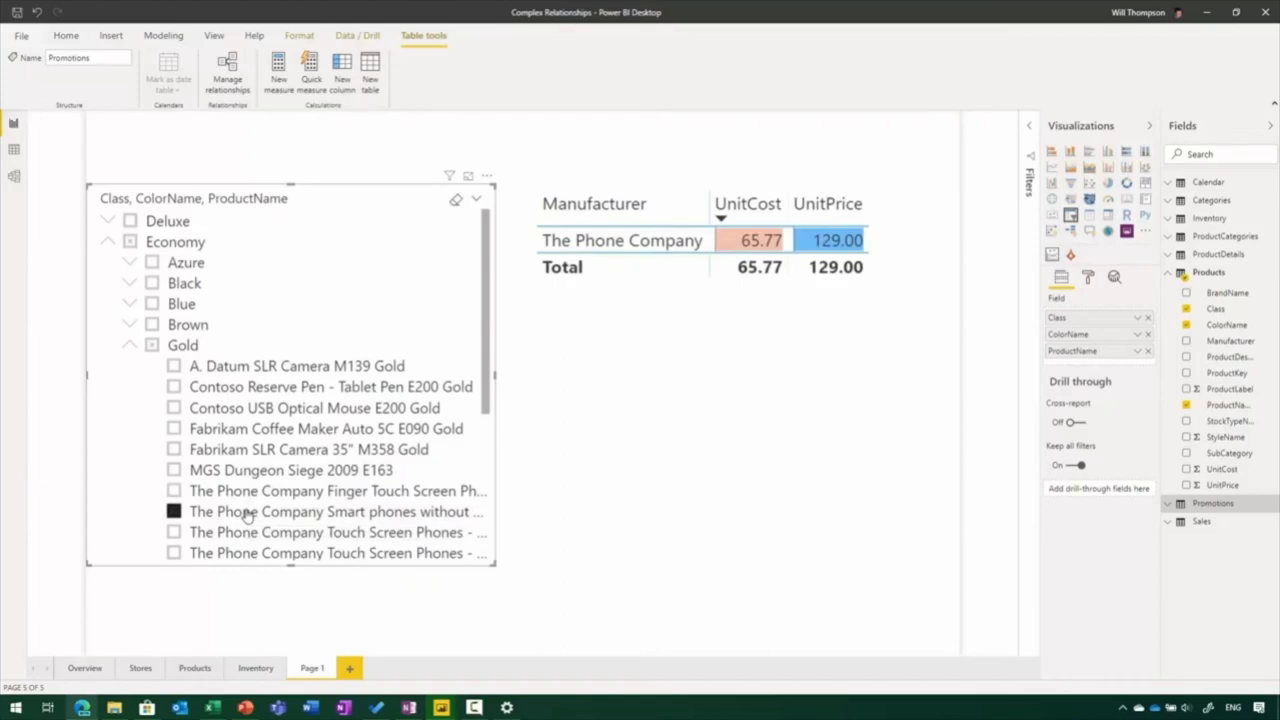
Extend the slicer selection with the Gold Fabrikam SLR Camera 35" M358, Fabrikam Coffee Maker Auto 5C E090 and Contoso USB Optical Mouse E200.
left_click(232, 450, "ctrl")
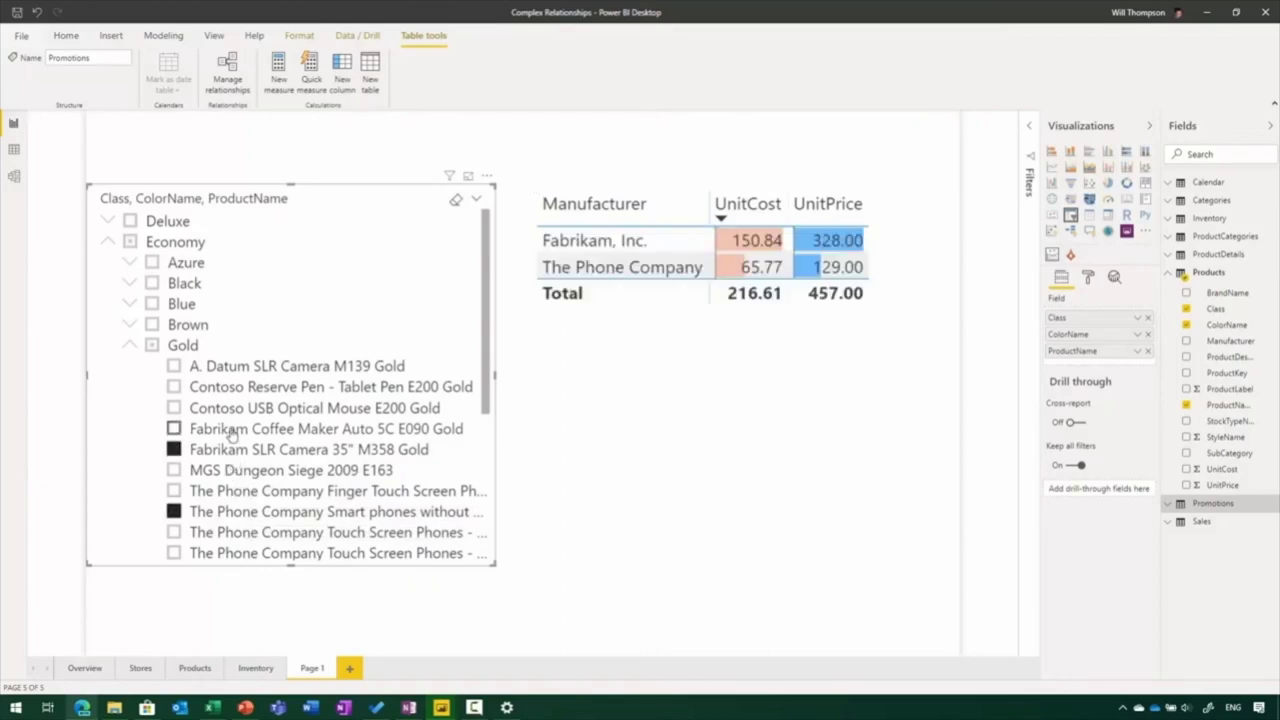
left_click(232, 430, "ctrl")
left_click(229, 410, "ctrl")
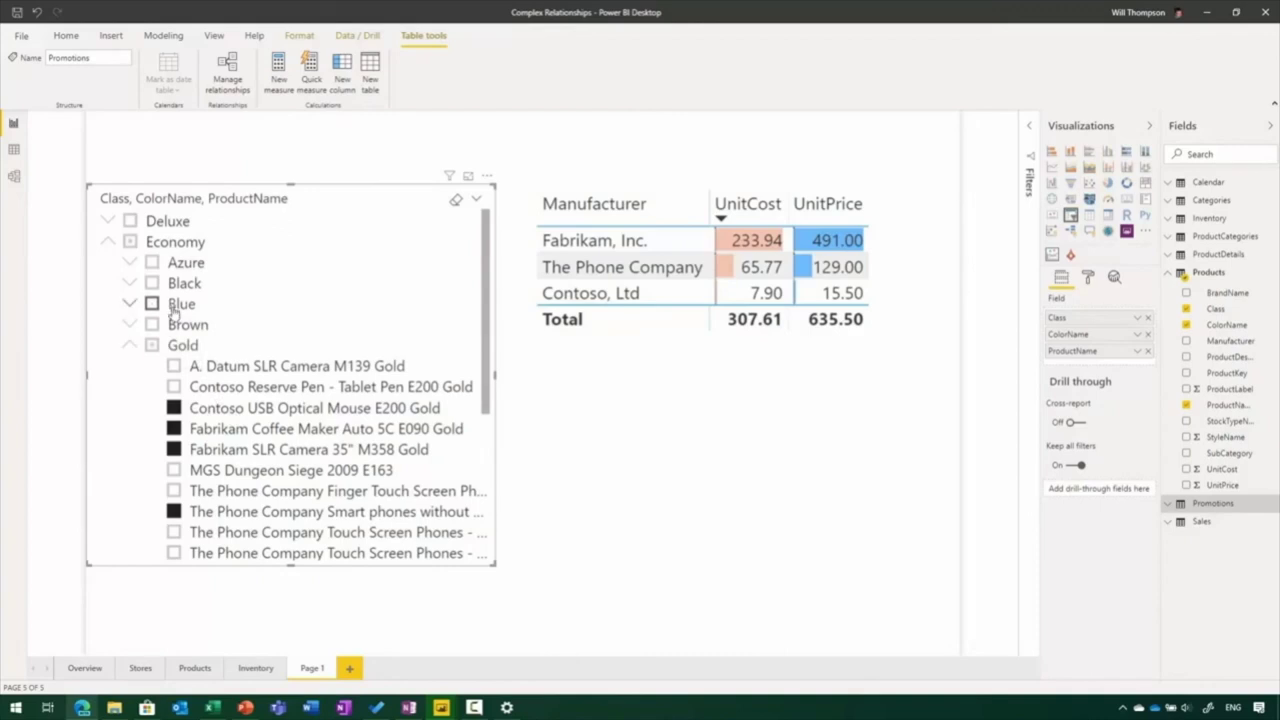
Filter to the whole Economy Blue group, then exclude Adventure Works Desk Lamp E1200 Blue and E1300 Blue from it.
left_click(152, 303)
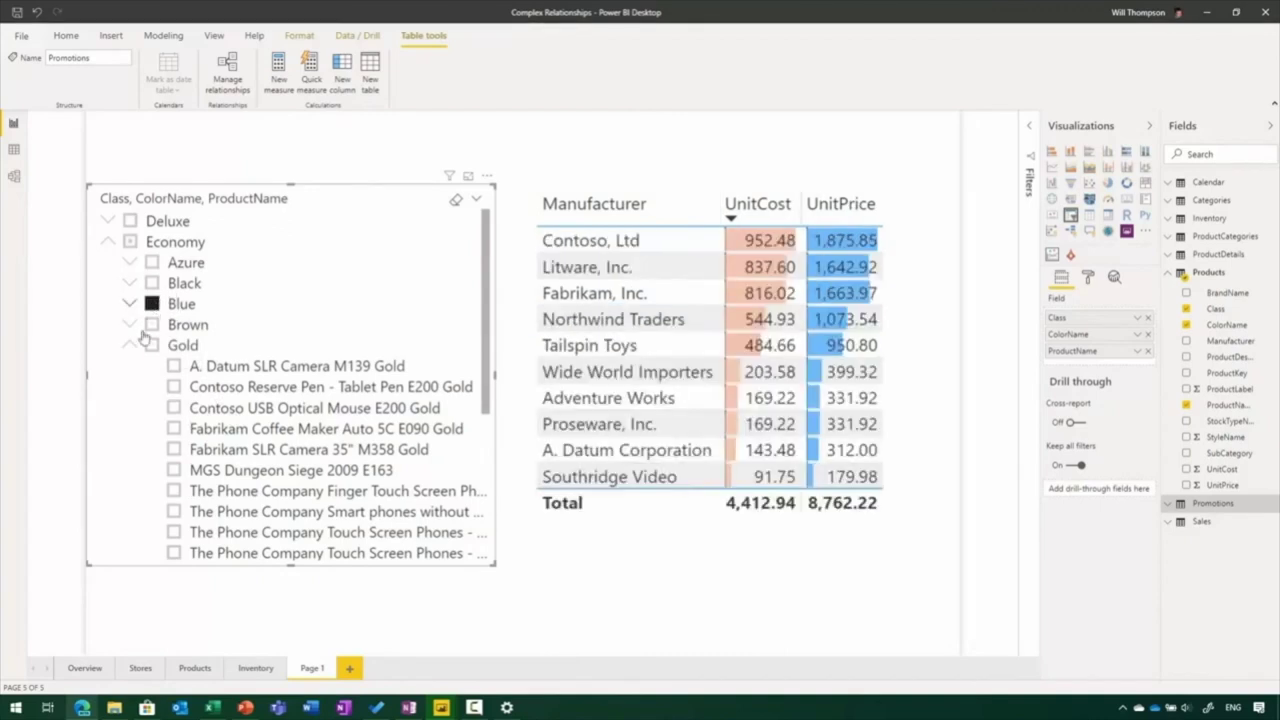
left_click(130, 345)
left_click(130, 303)
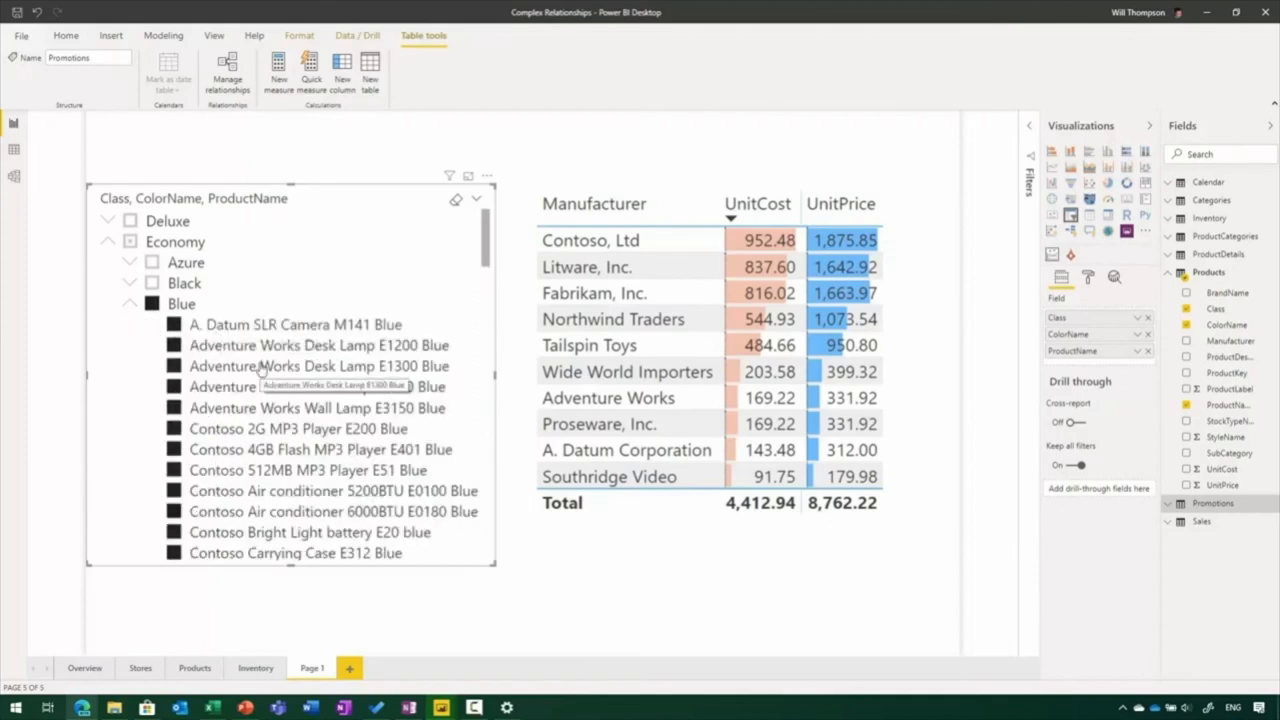
left_click(209, 350, "ctrl")
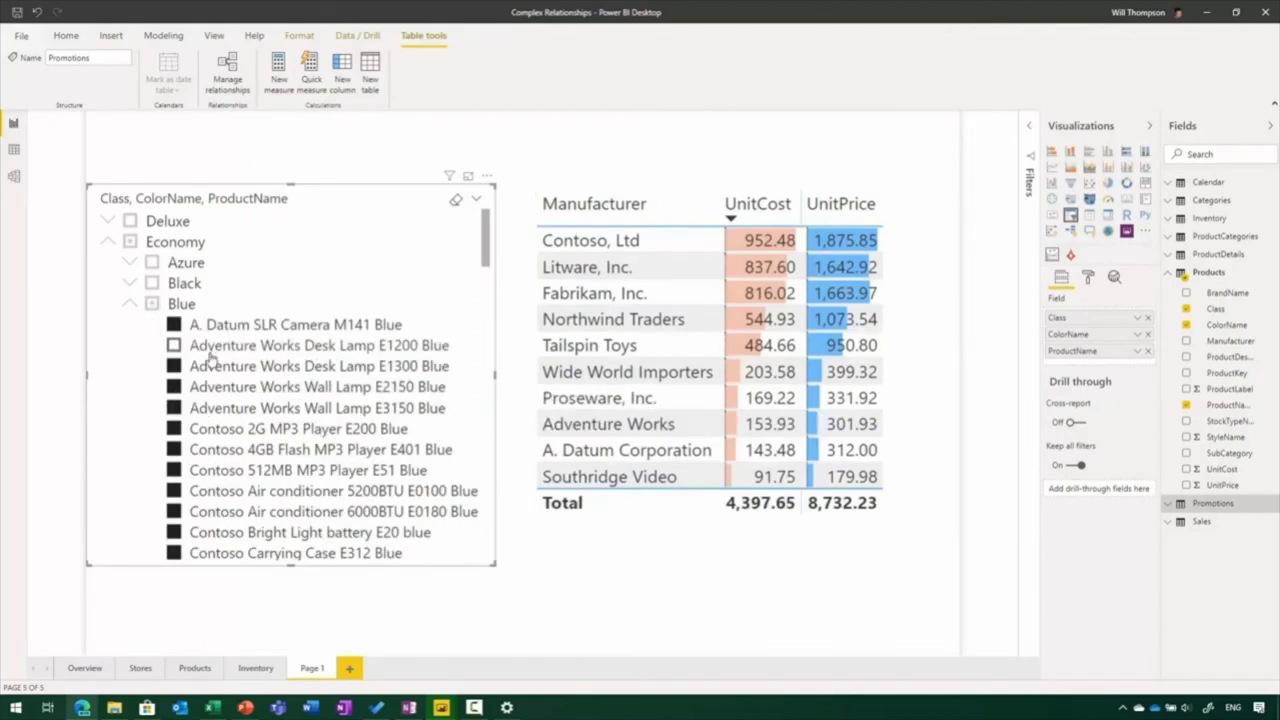
left_click(208, 366, "ctrl")
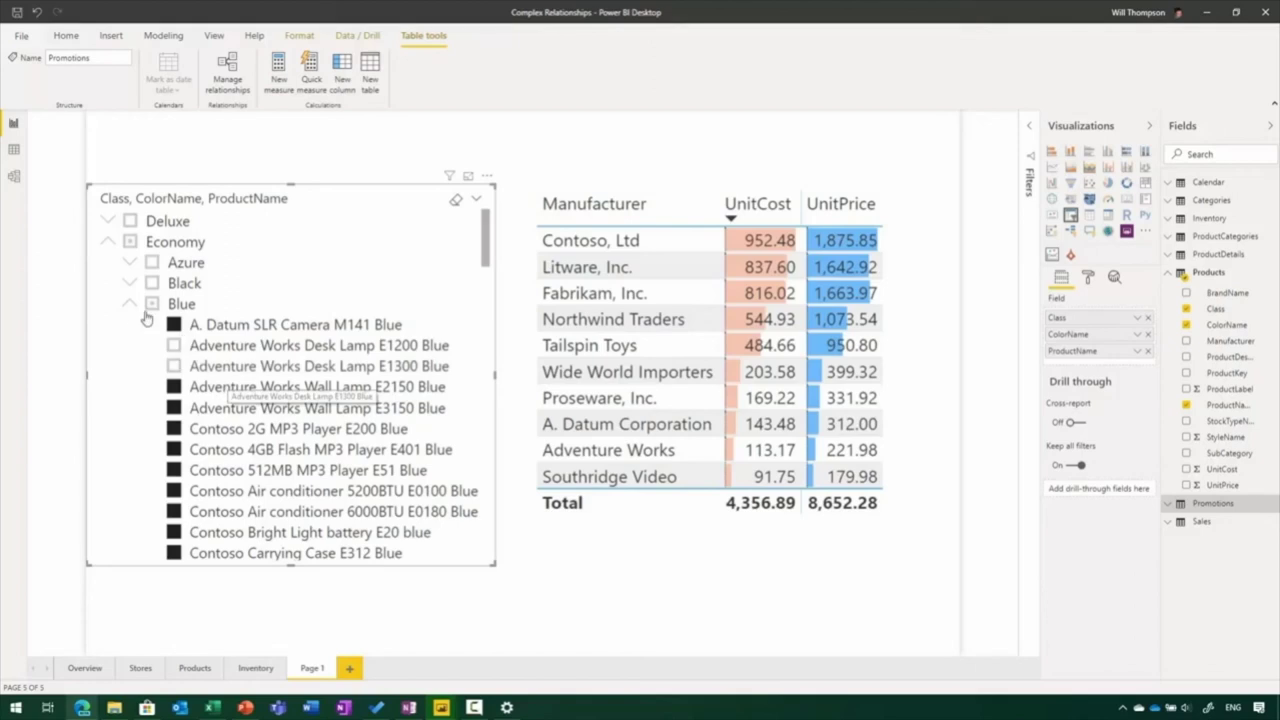
Collapse the Blue group and filter the table to the whole Gold group under Economy instead.
left_click(129, 304)
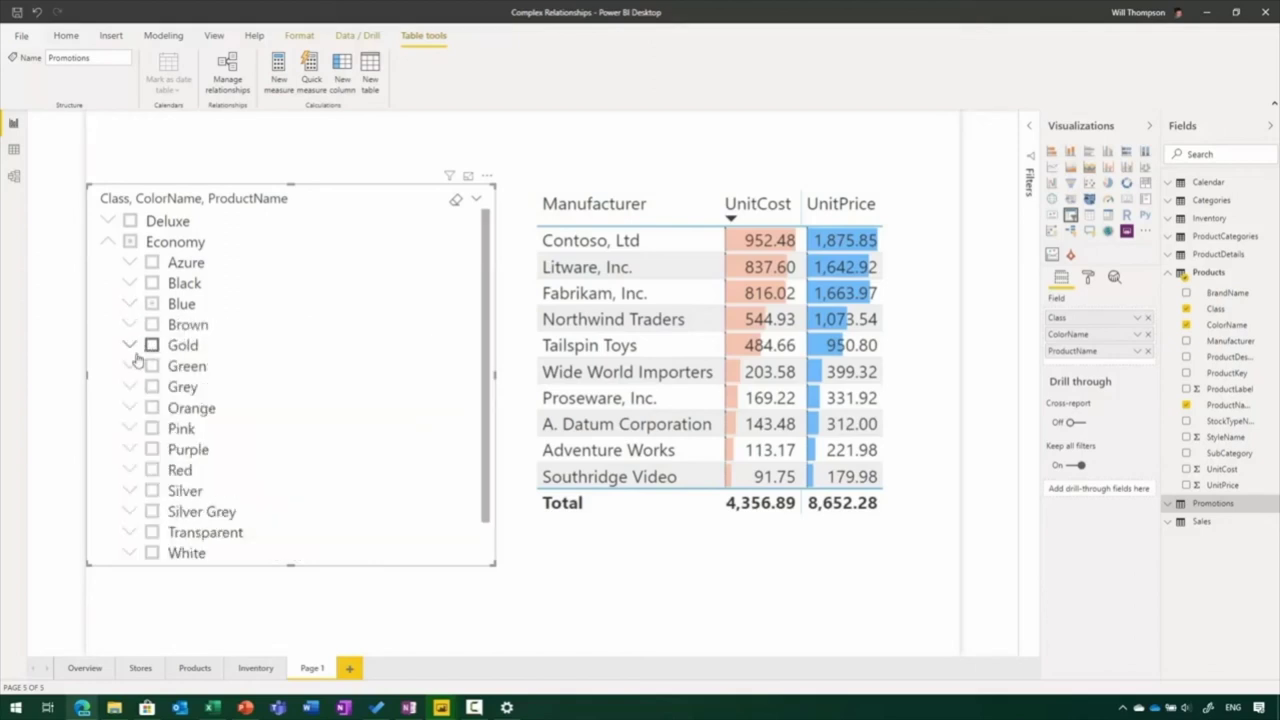
left_click(152, 345)
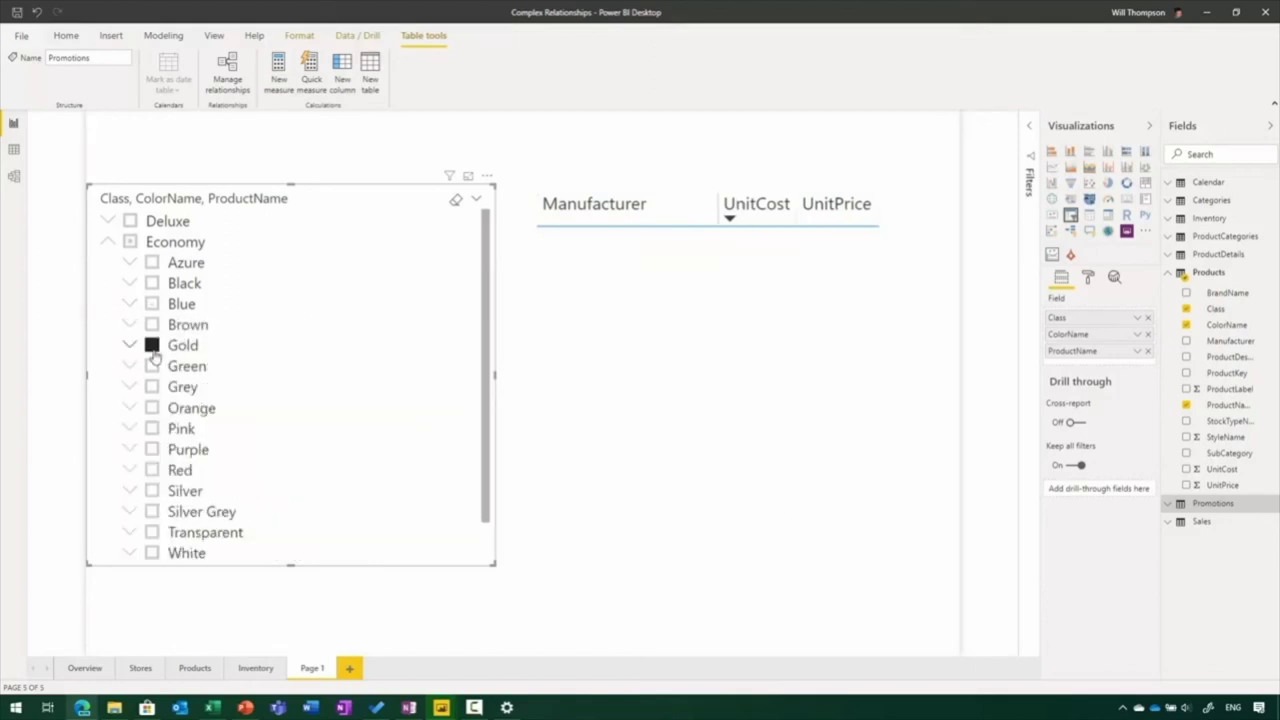
Add the Green A. Datum Ultra Compact Digital Camera and Contoso 4G MP3 Player E400 to the Economy Gold selection, and collapse the Green group.
left_click(131, 366)
left_click(173, 428)
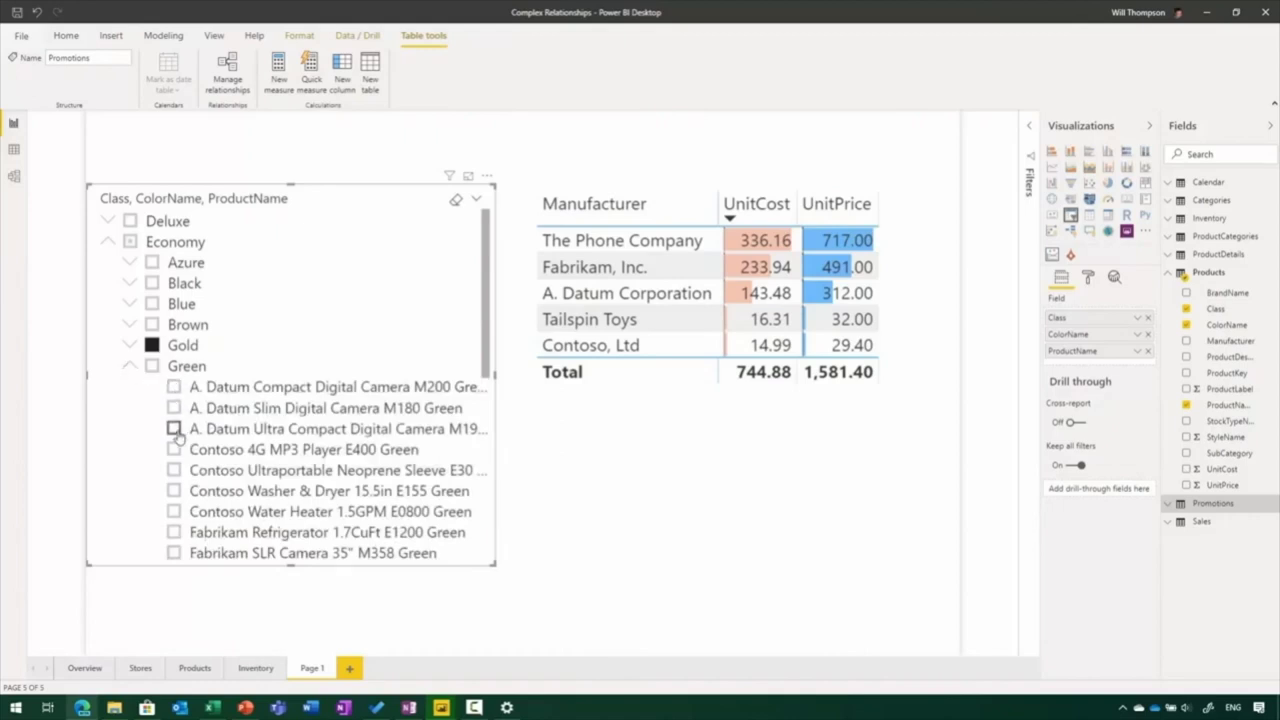
left_click(173, 449)
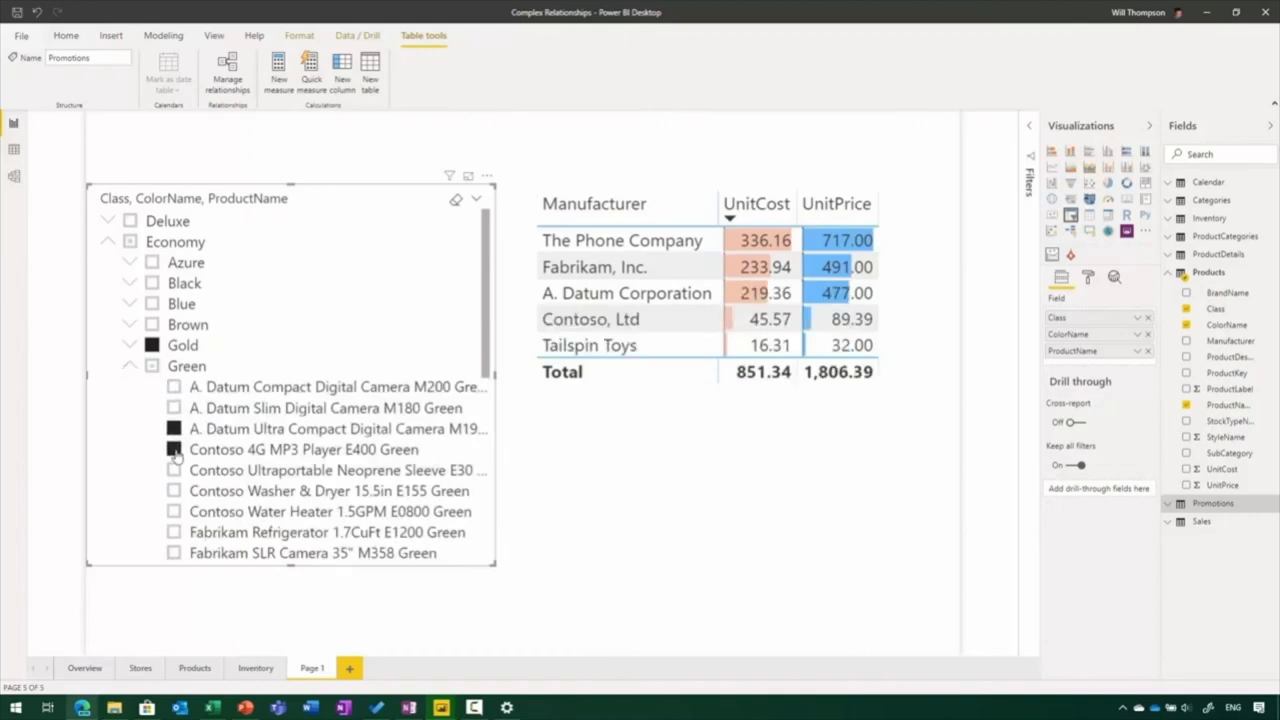
left_click(131, 366)
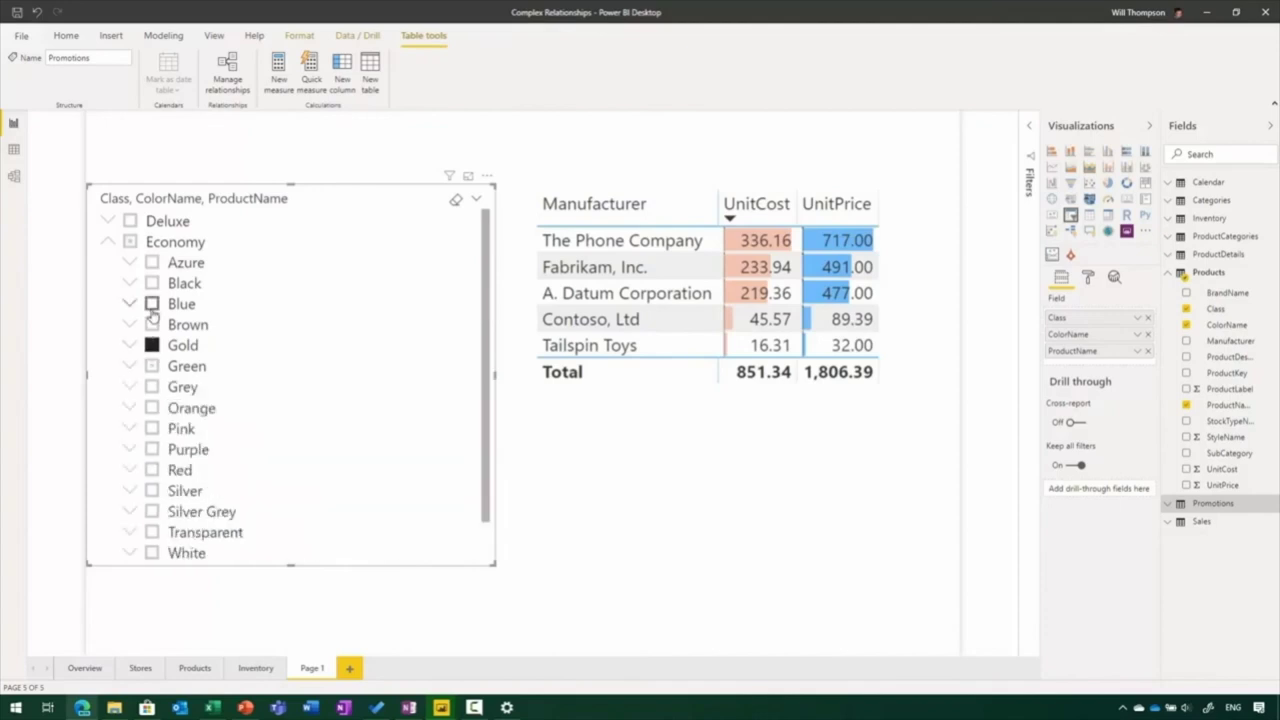
Filter the table to the Economy Blue group, and restrict the slicer to single selection with Economy Black chosen instead.
left_click(152, 305)
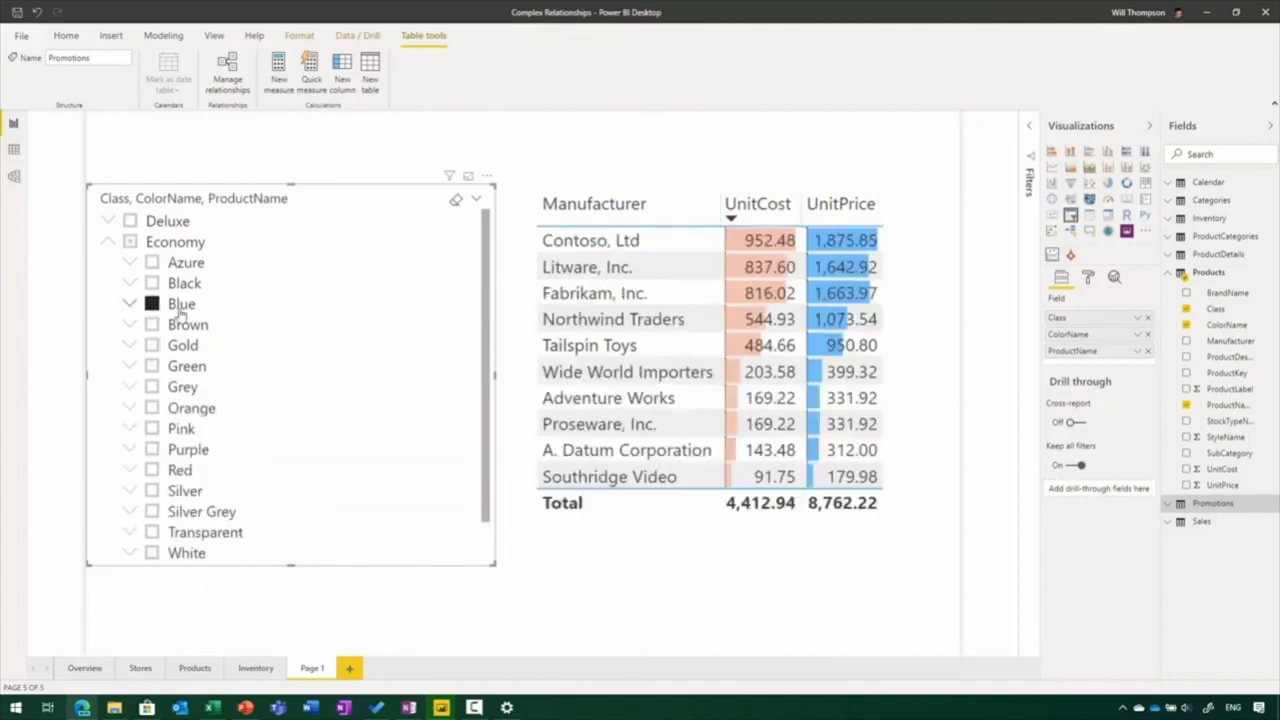
left_click(1088, 278)
left_click(1070, 350)
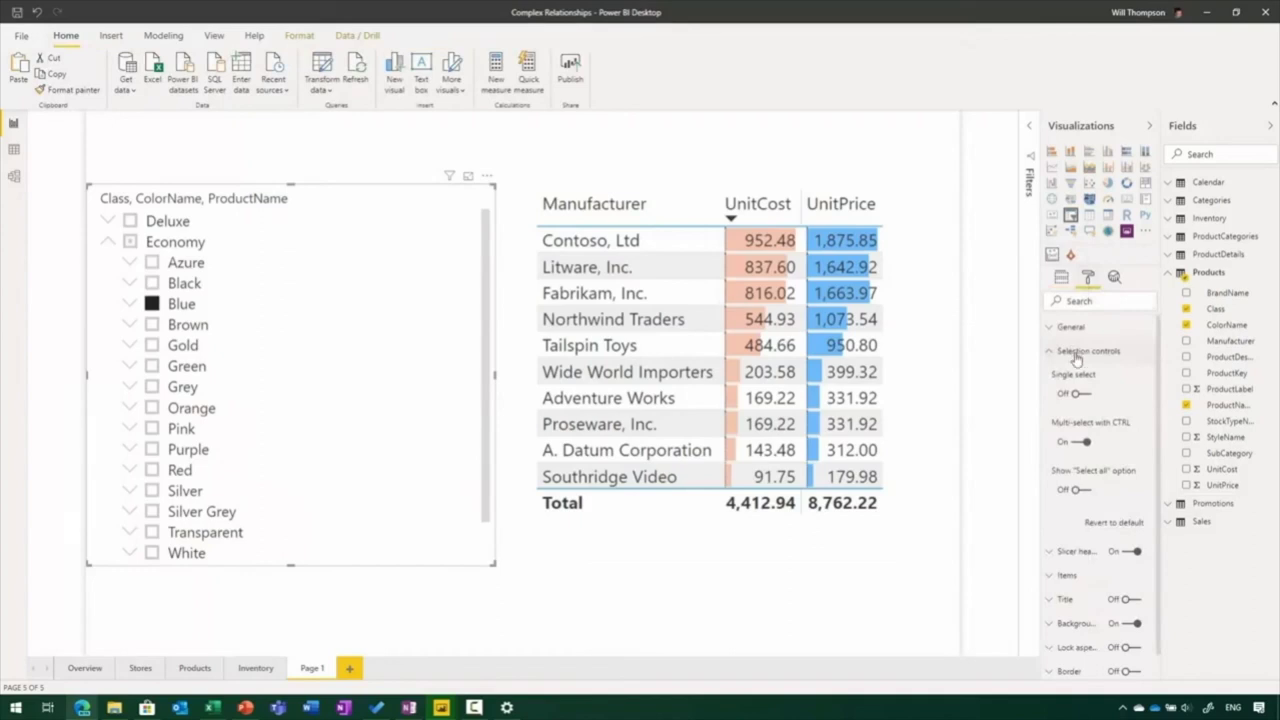
left_click(1082, 394)
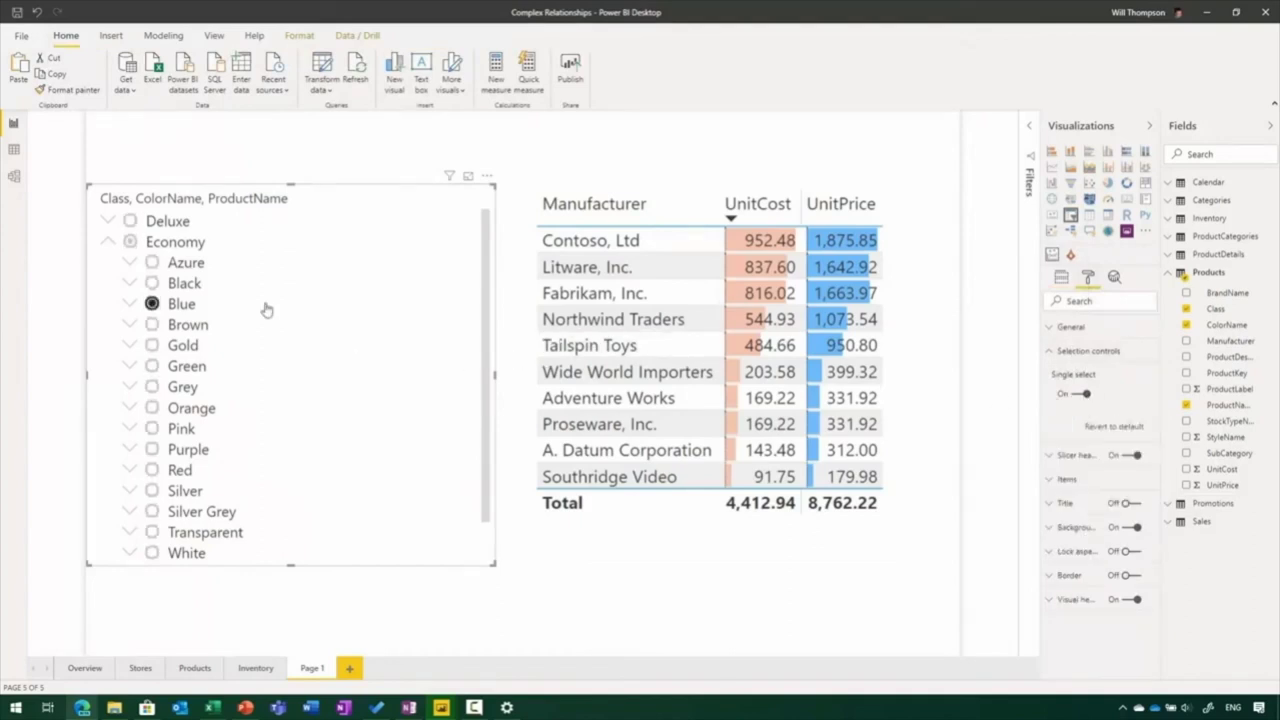
left_click(151, 283)
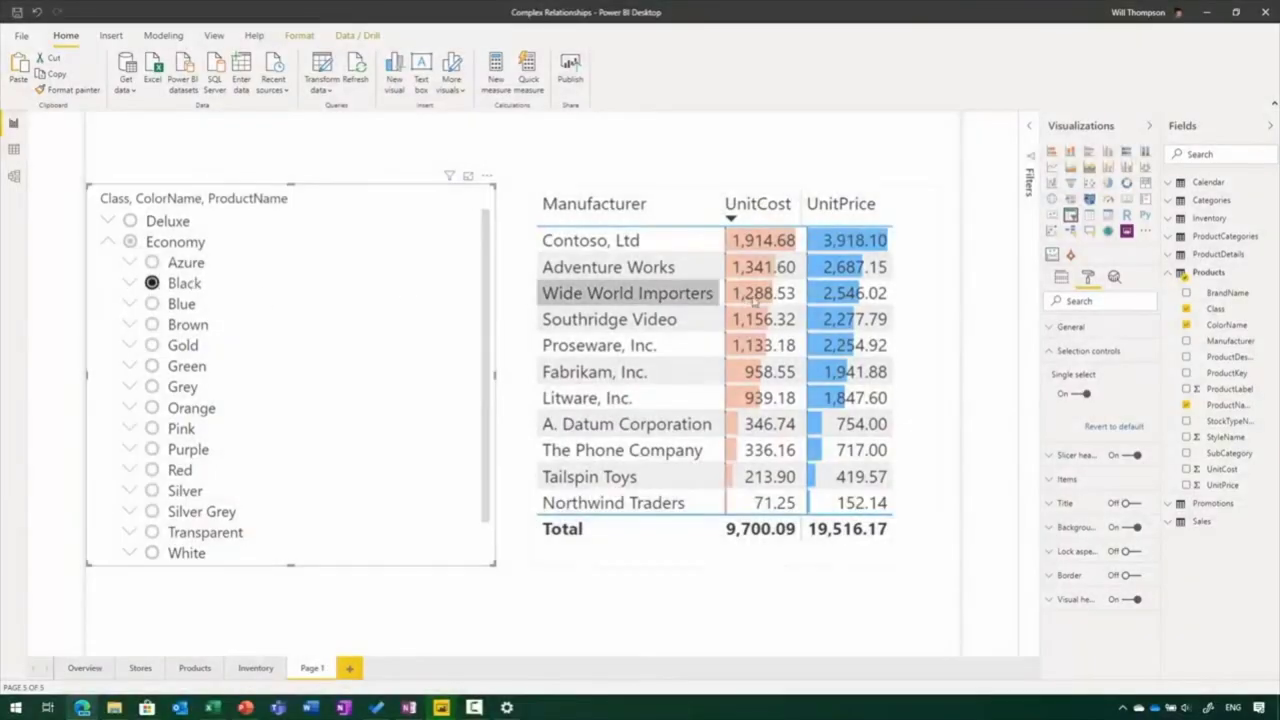
Replace the slicer's Class and ColorName levels with Category and SubCategory from ProductCategories above ProductName, and expand Audio down to Bluetooth Headphones.
left_click(1060, 280)
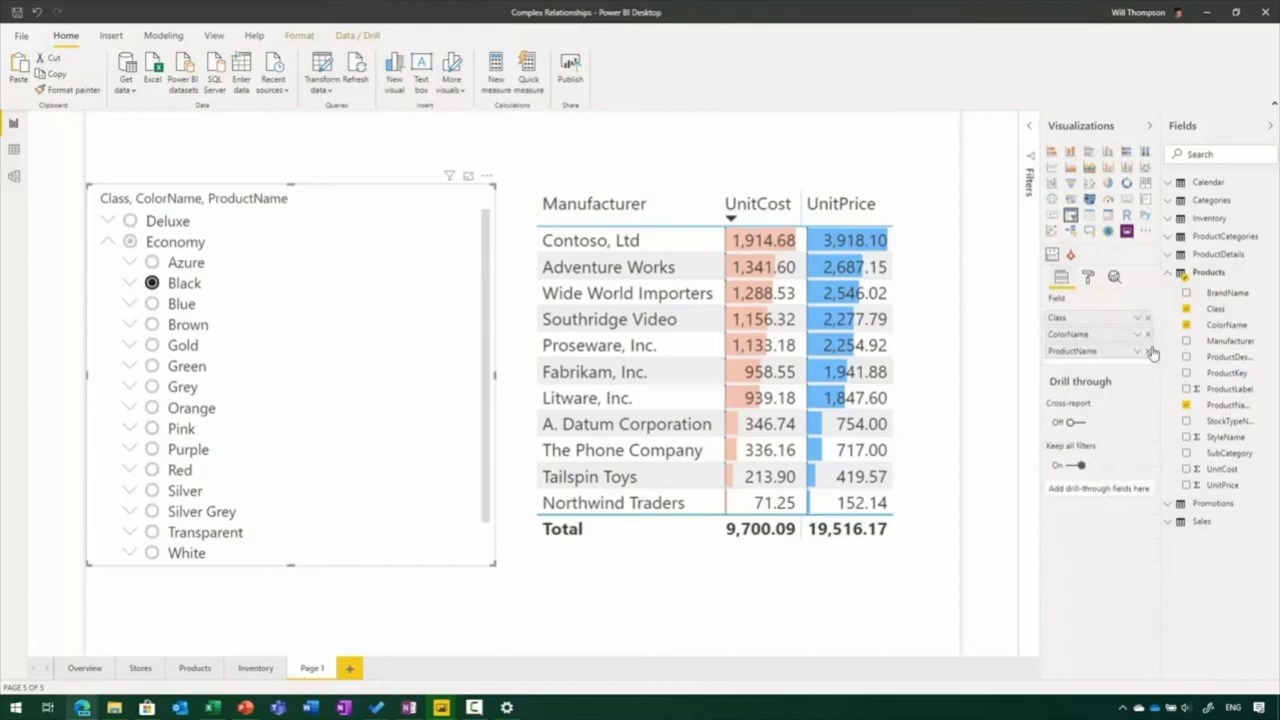
left_click(1178, 240)
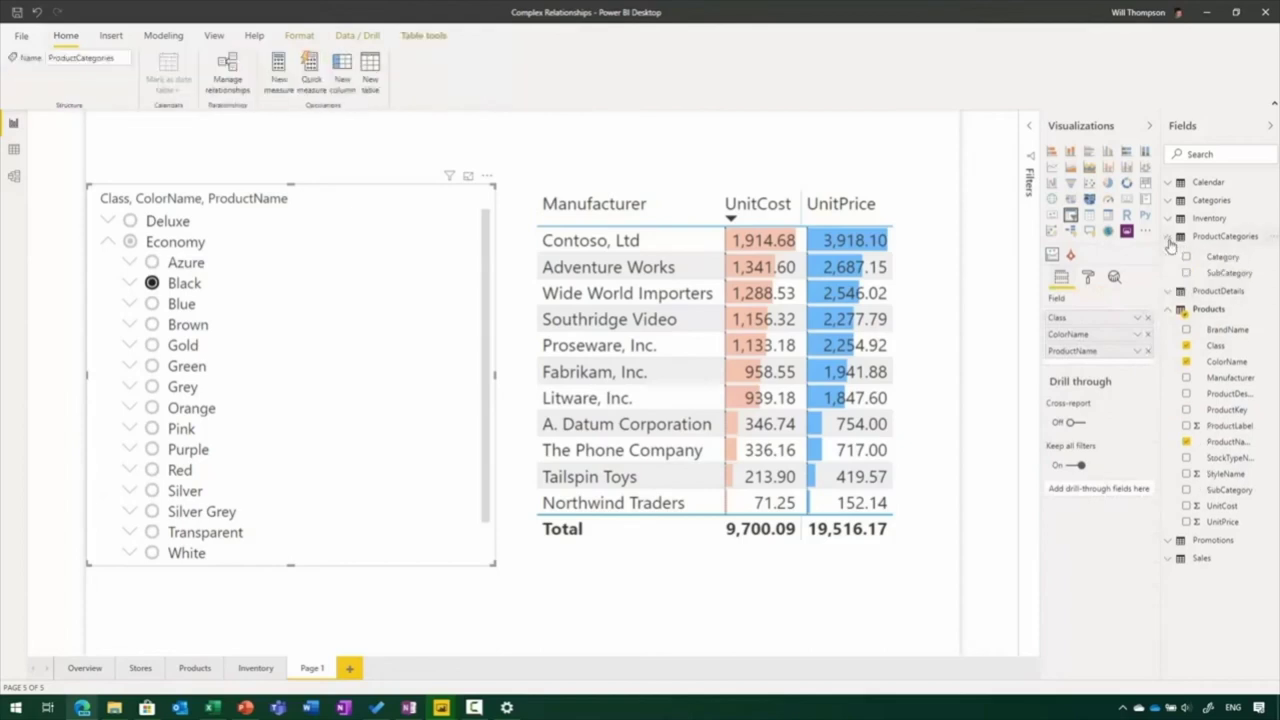
left_click(1147, 334)
left_click(1147, 318)
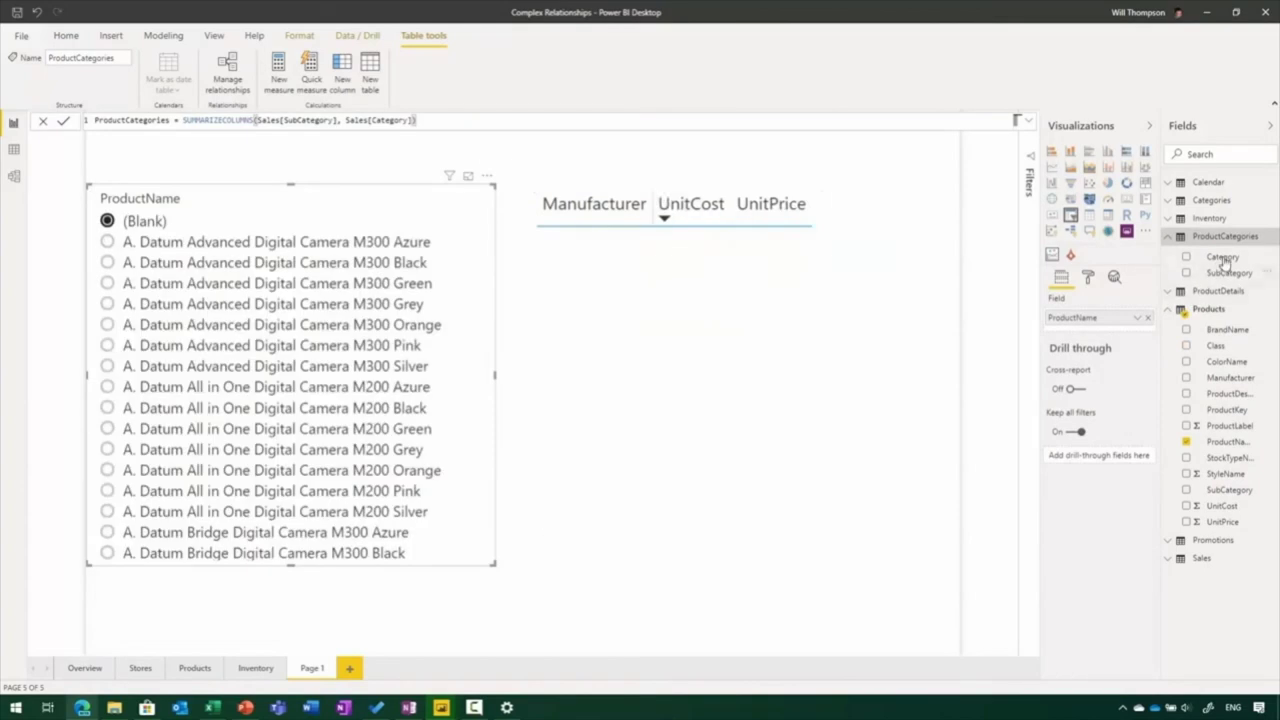
left_click_drag(1222, 258, 1131, 318)
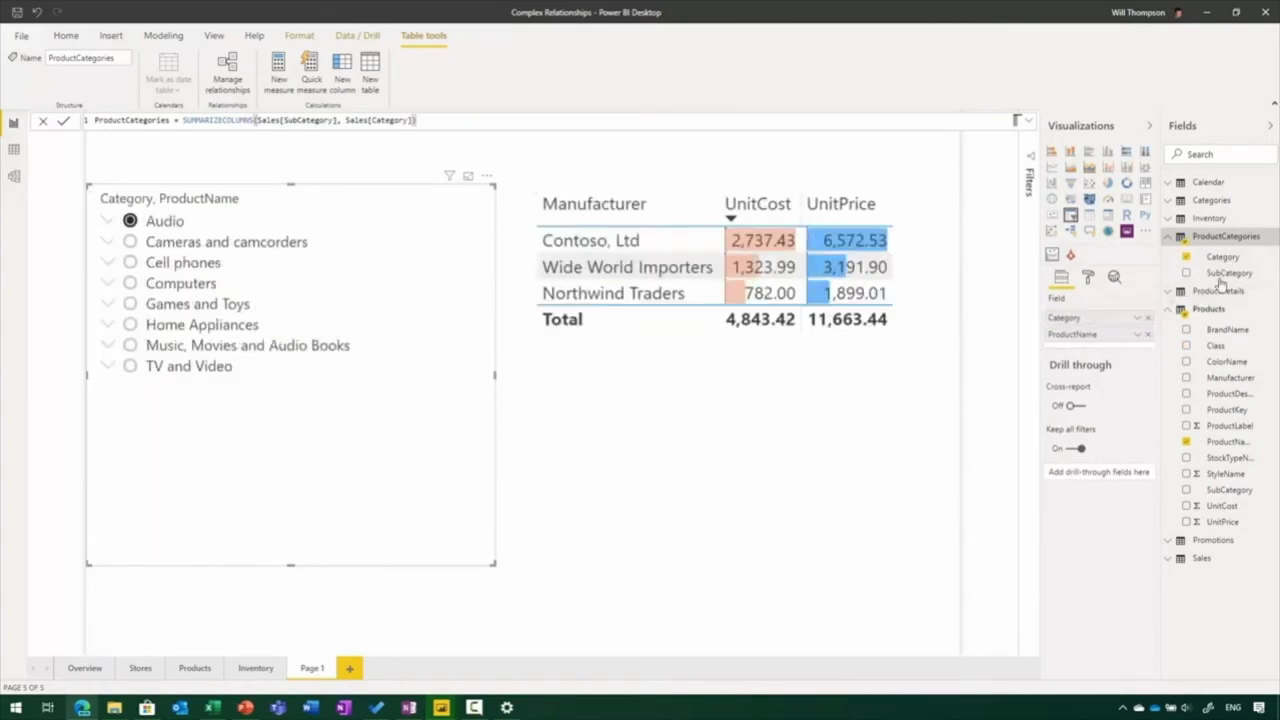
left_click_drag(1222, 273, 1119, 334)
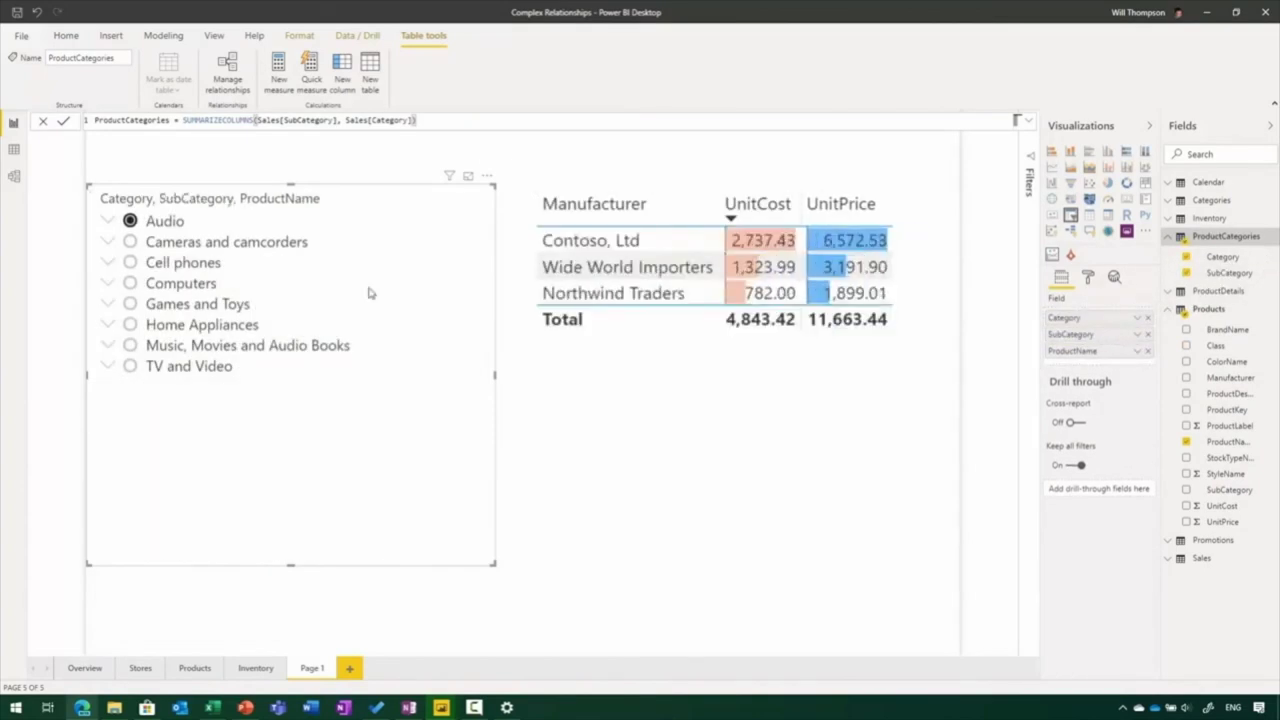
left_click(110, 224)
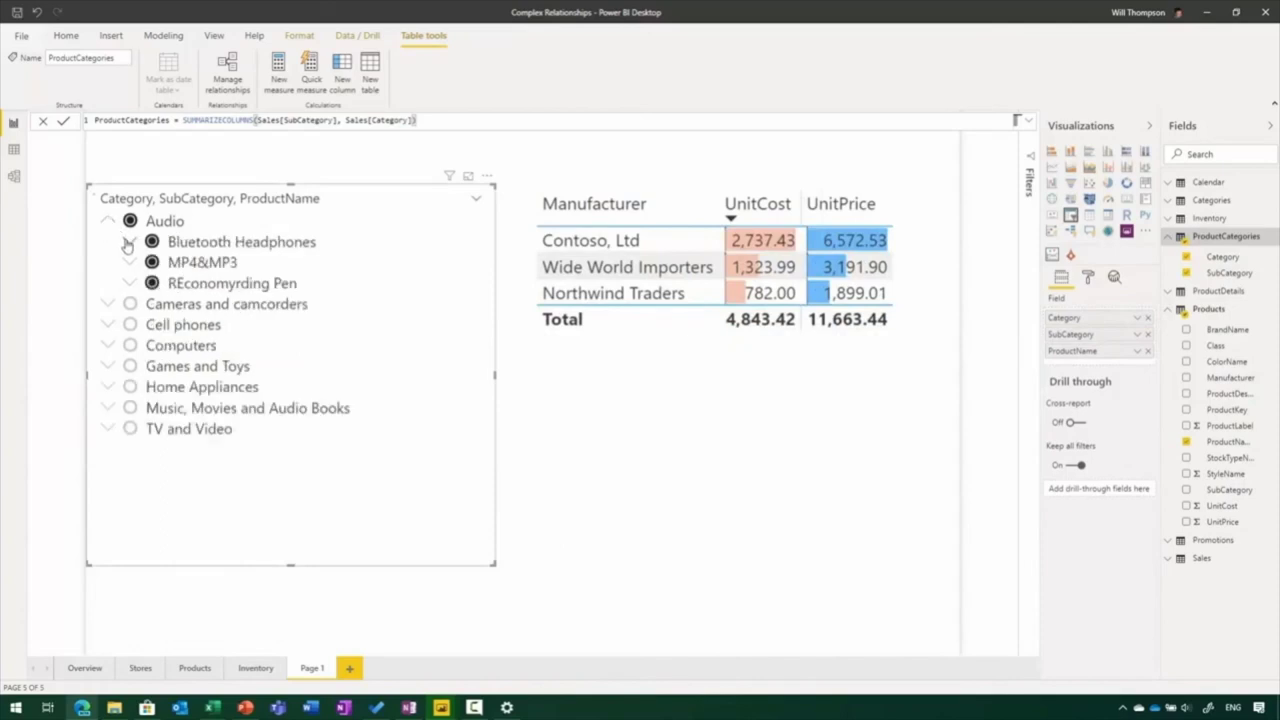
left_click(127, 242)
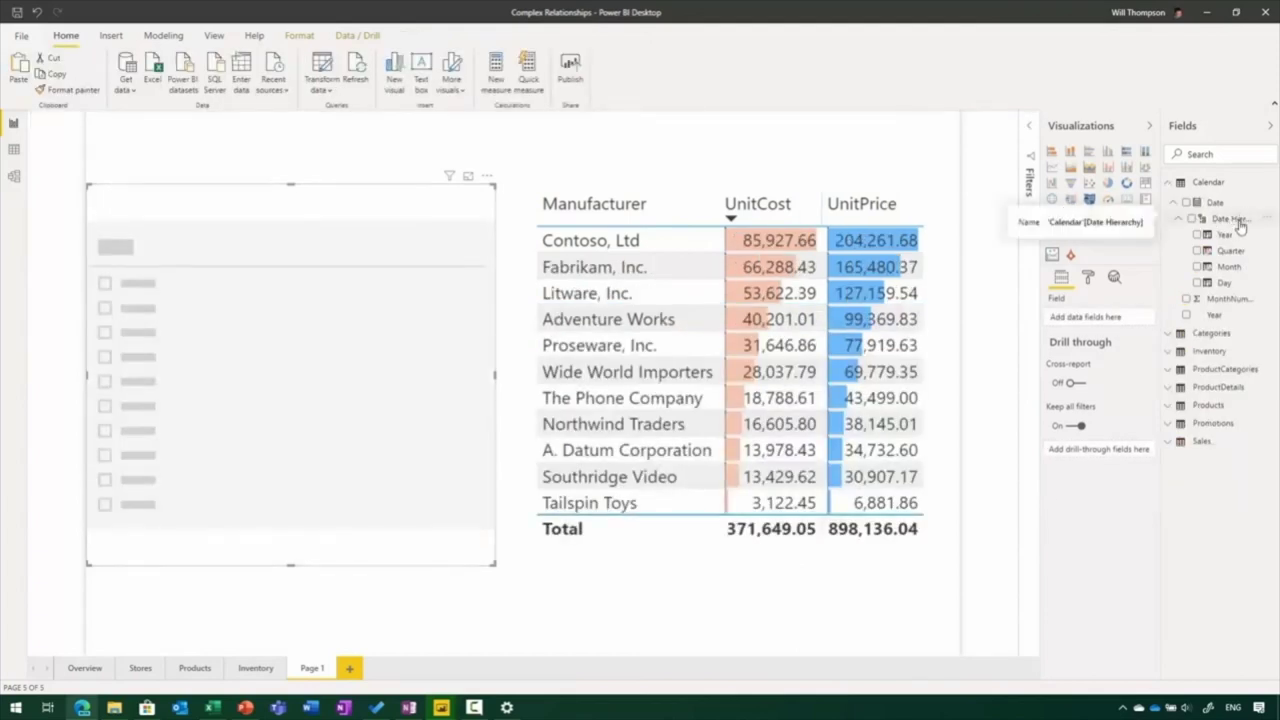
Fill the empty slicer with the Calendar table's Date Hierarchy and expand 2013, Qtr 2 and May.
left_click_drag(1240, 226, 1090, 320)
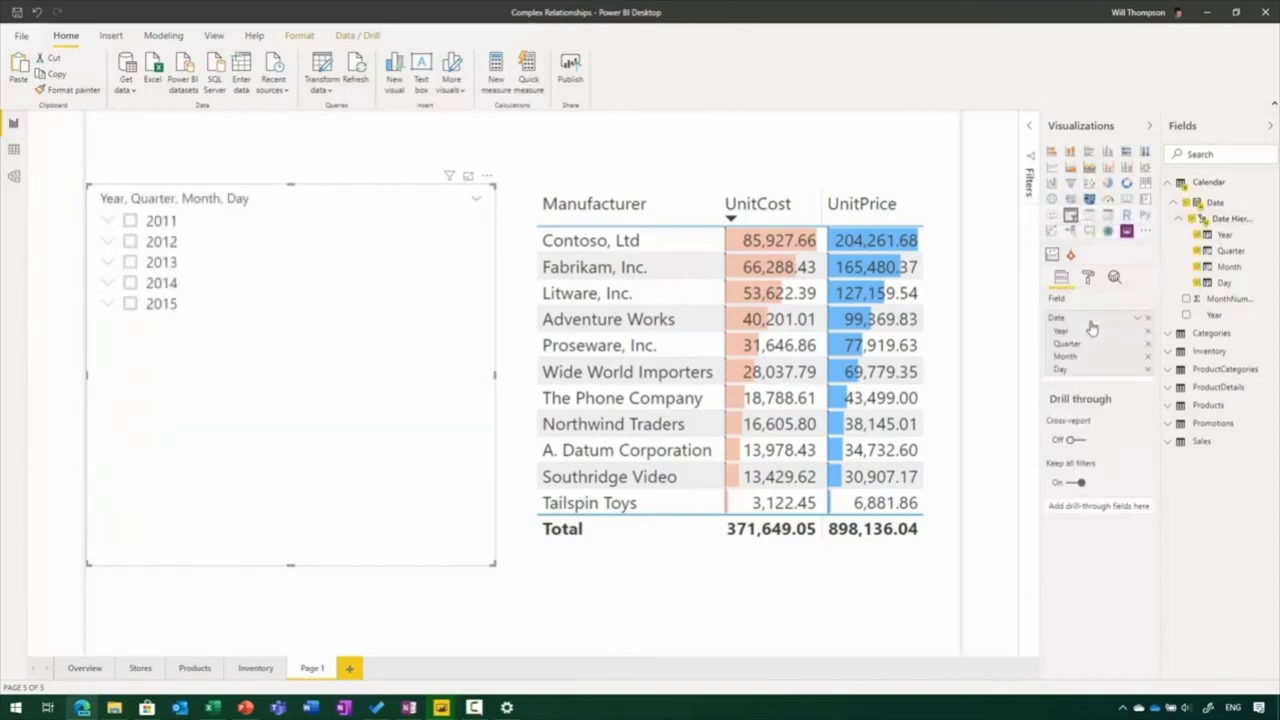
left_click(108, 262)
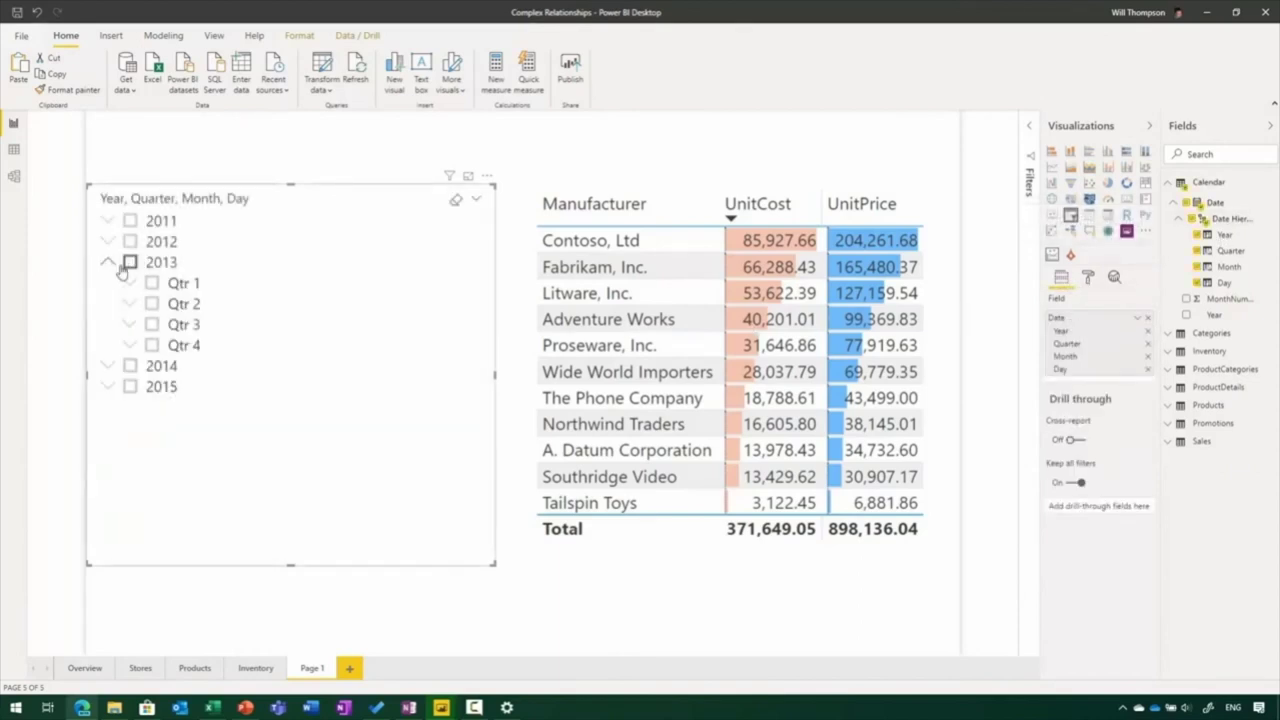
left_click(133, 303)
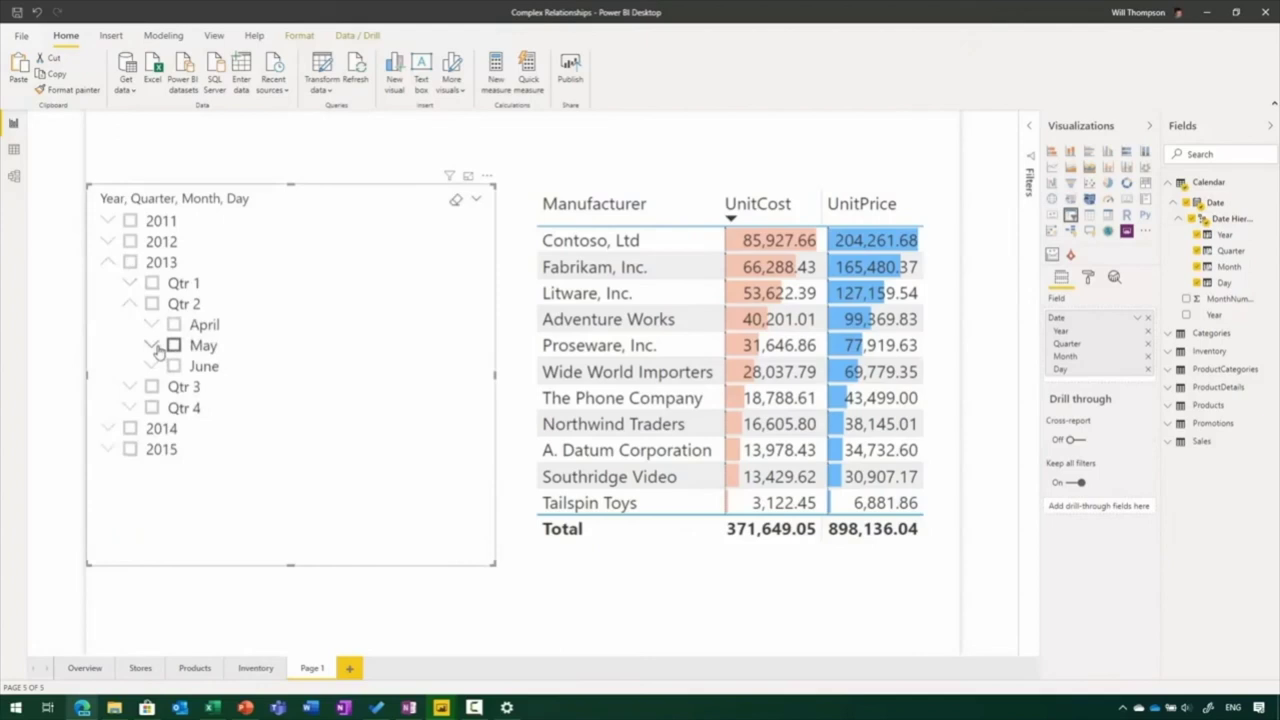
left_click(152, 345)
Replace the date hierarchy in the slicer with the plain Date field of the Calendar table.
left_click(1147, 317)
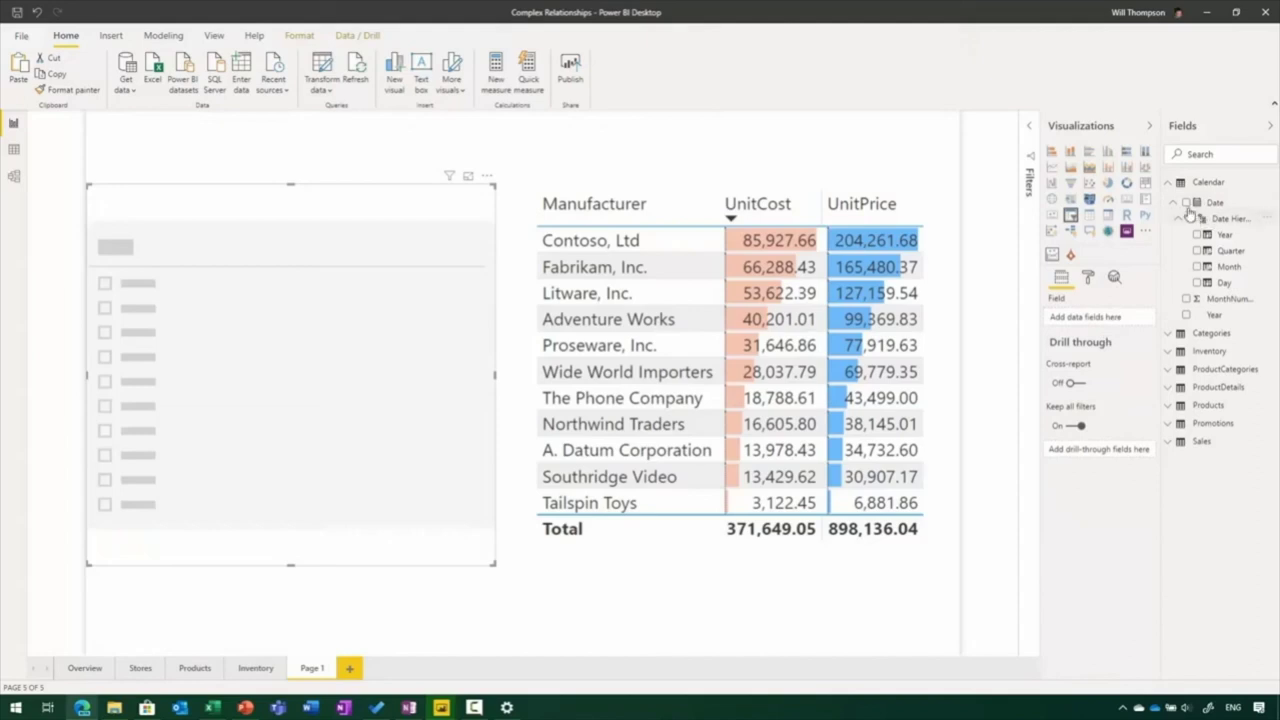
left_click(1187, 204)
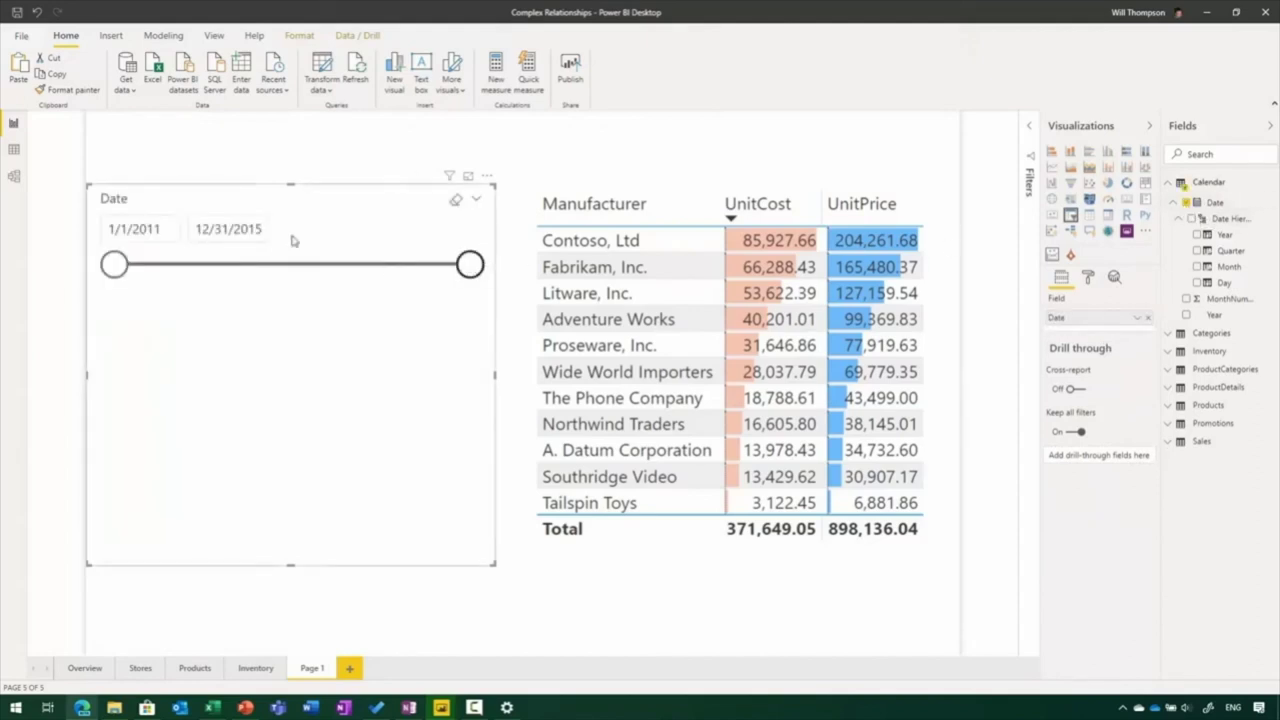
left_click(236, 225)
left_click(277, 237)
Swap the plain Date field for the Date Hierarchy in the slicer, and display the slicer as a dropdown, checking its list of years.
left_click(1192, 218)
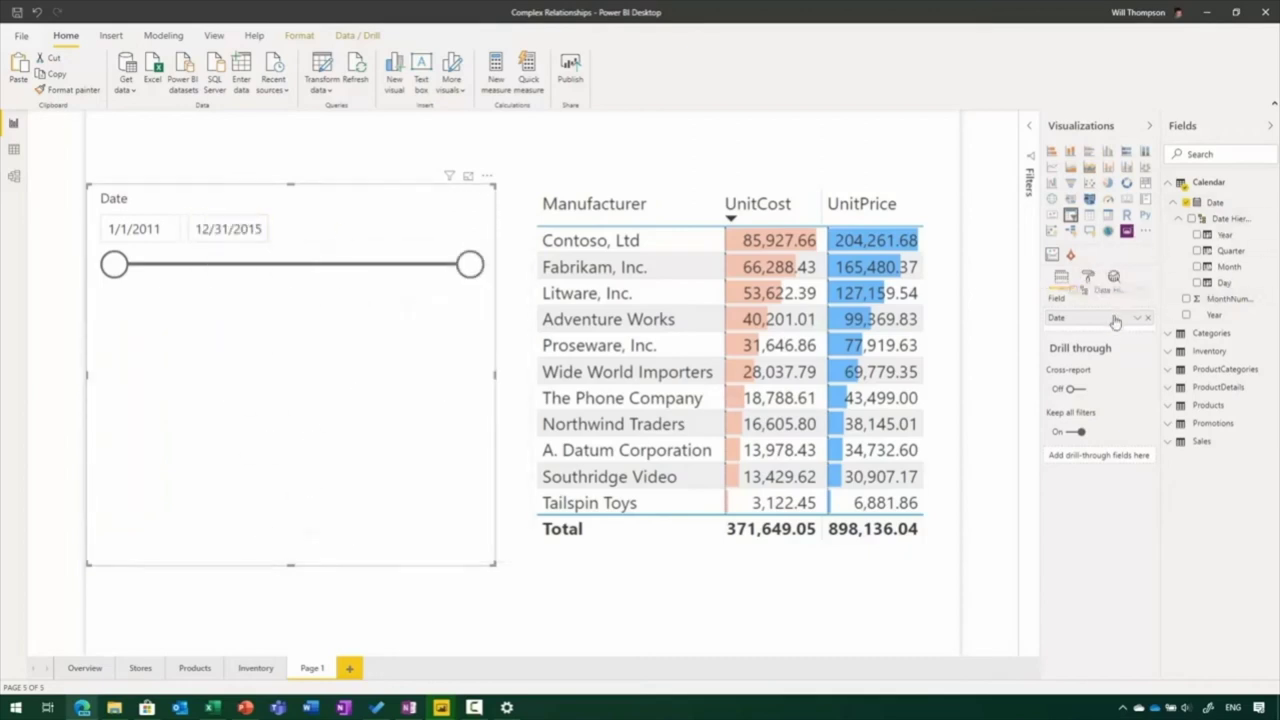
left_click(1147, 318)
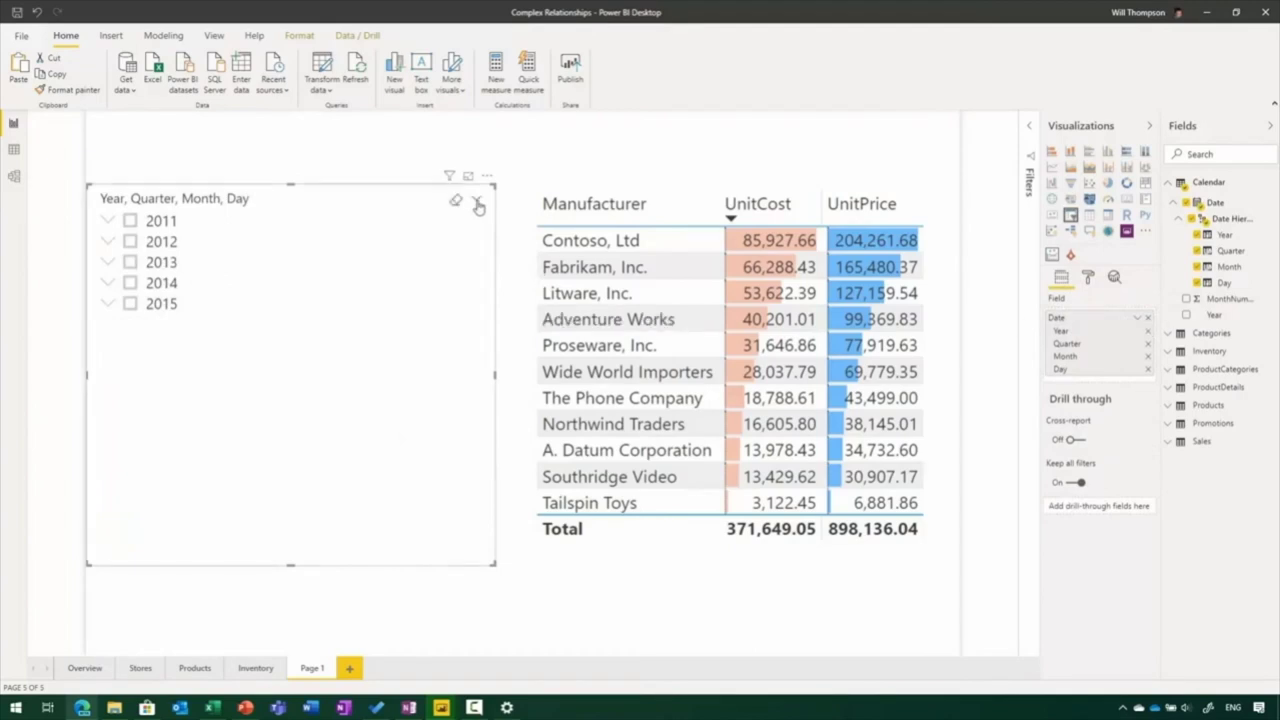
left_click(476, 200)
left_click(510, 255)
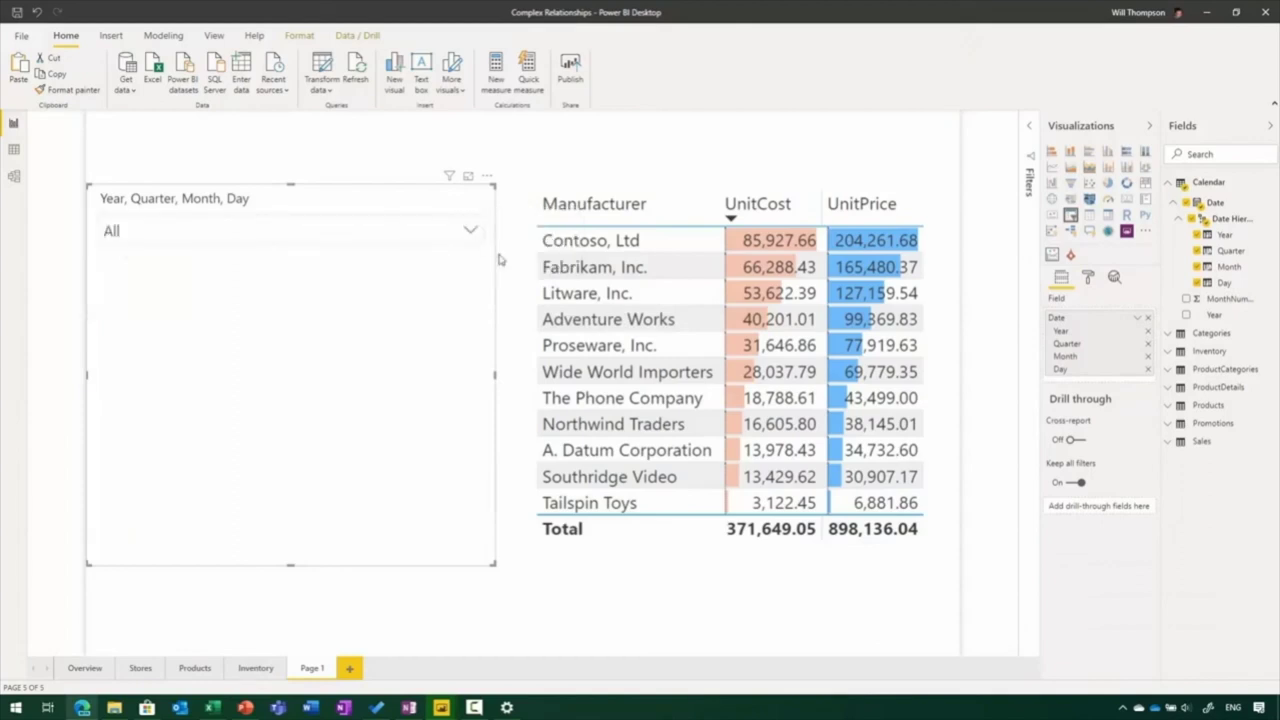
left_click(470, 232)
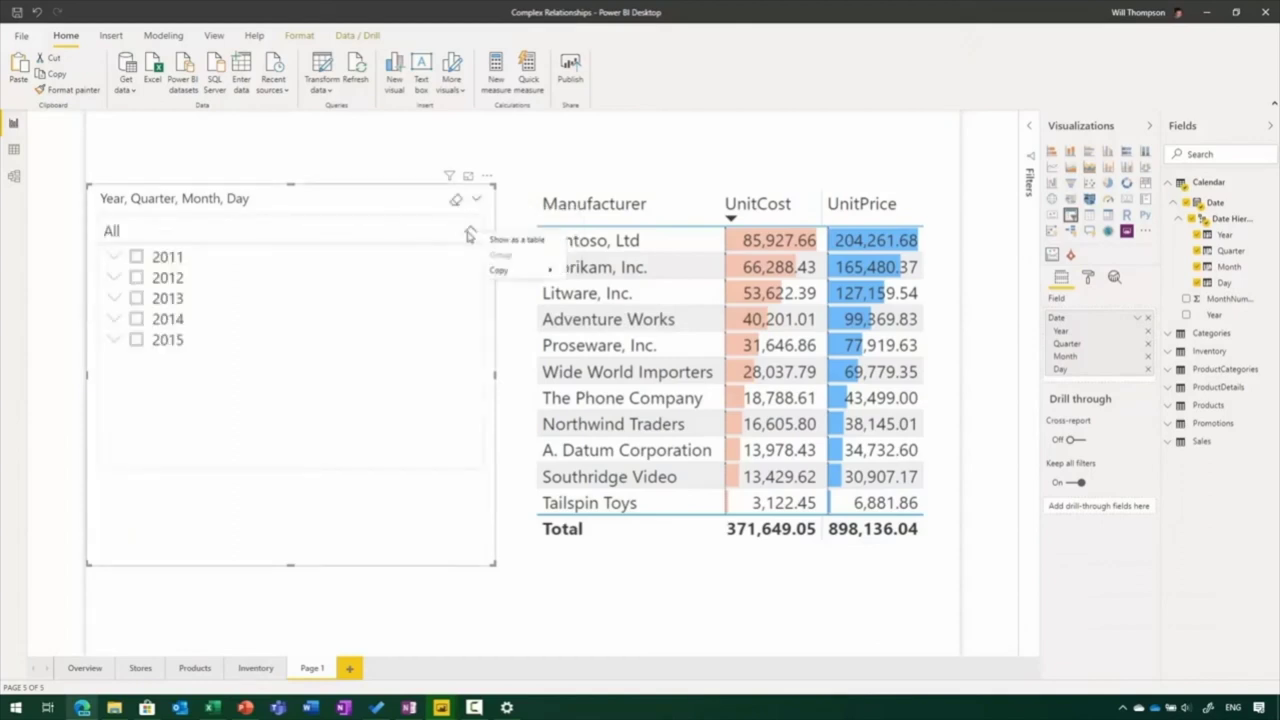
left_click(470, 232)
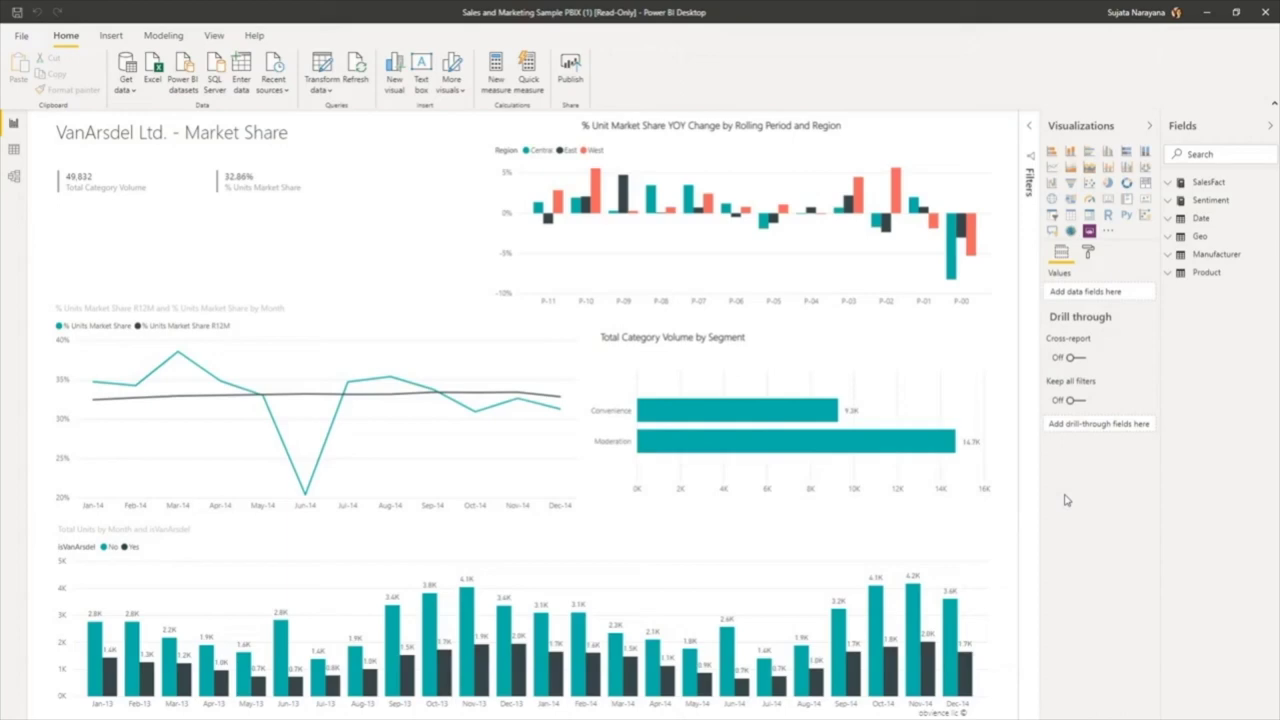
Display the ribbon's access-key hints and insert a new empty column chart visual on the VanArsdel Market Share page through them.
key("alt")
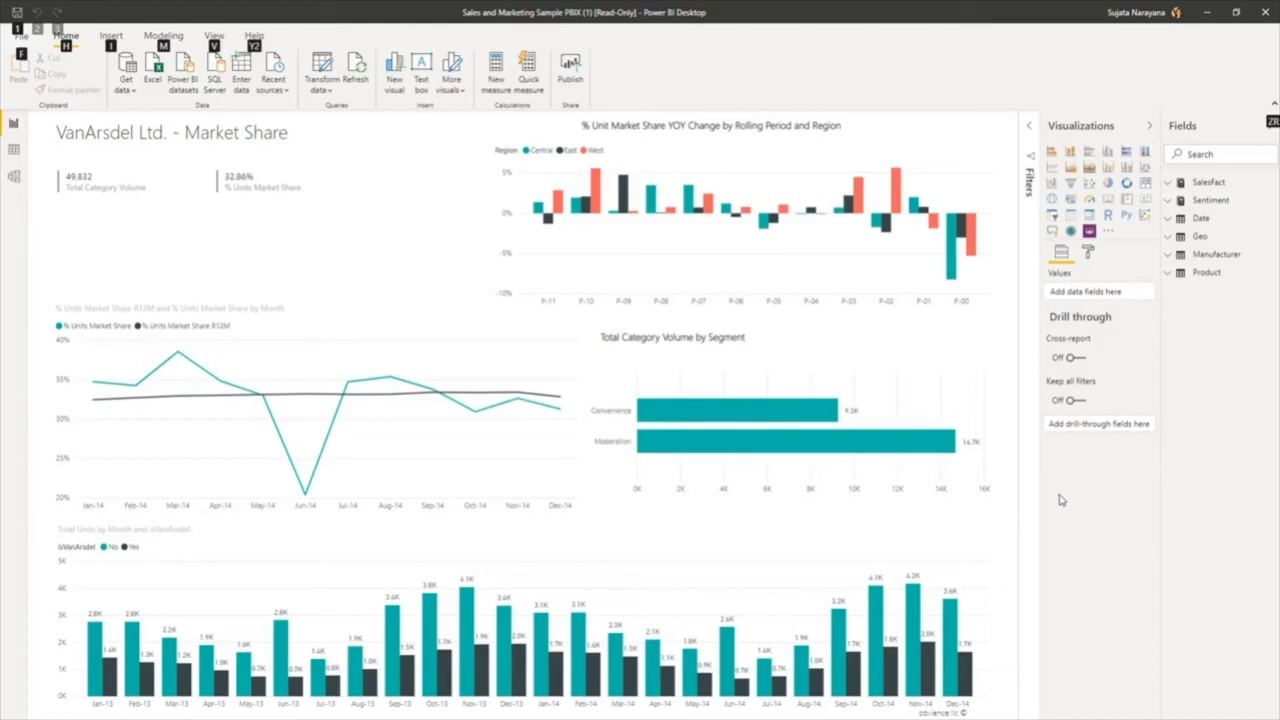
key("Escape")
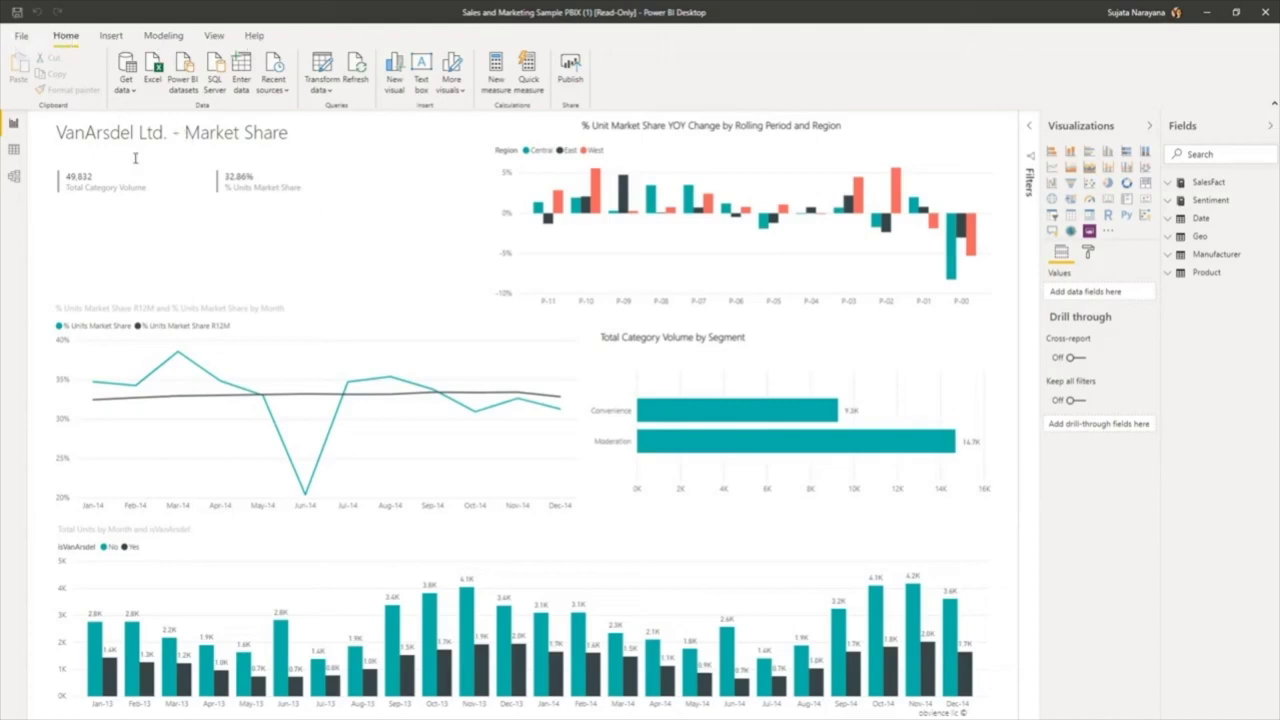
mouse_move(116, 190)
key("alt")
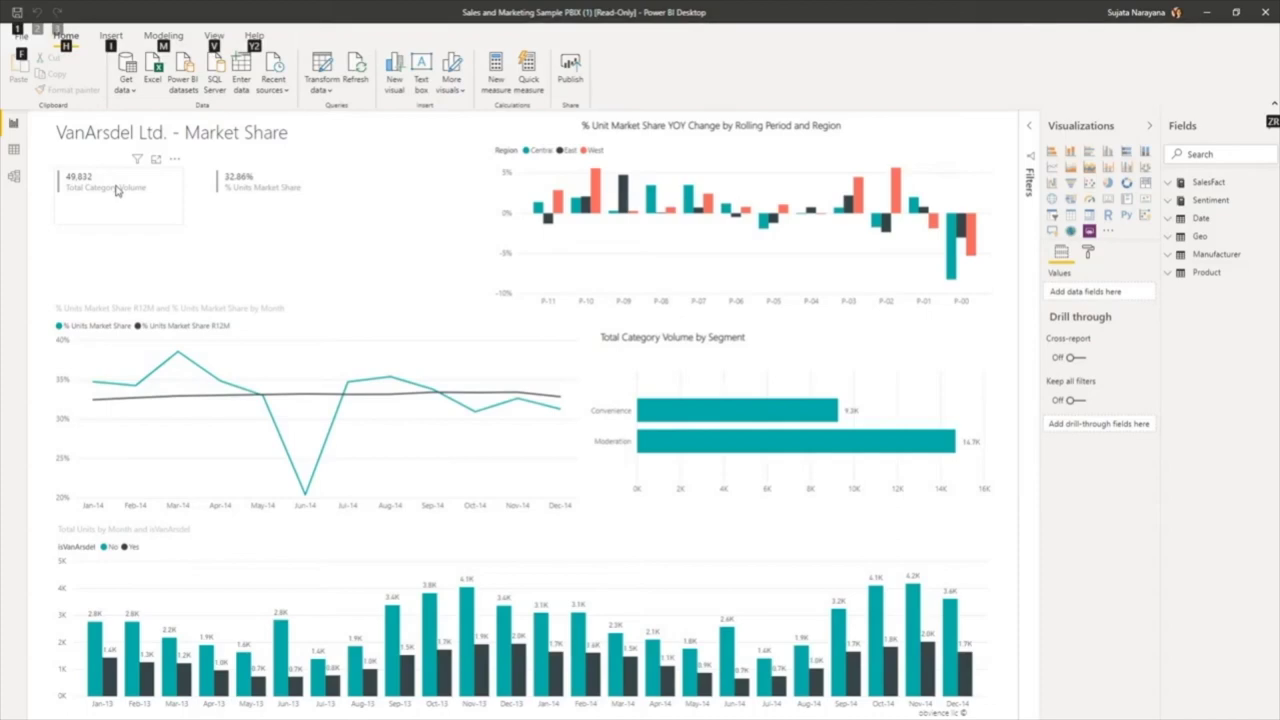
key("i")
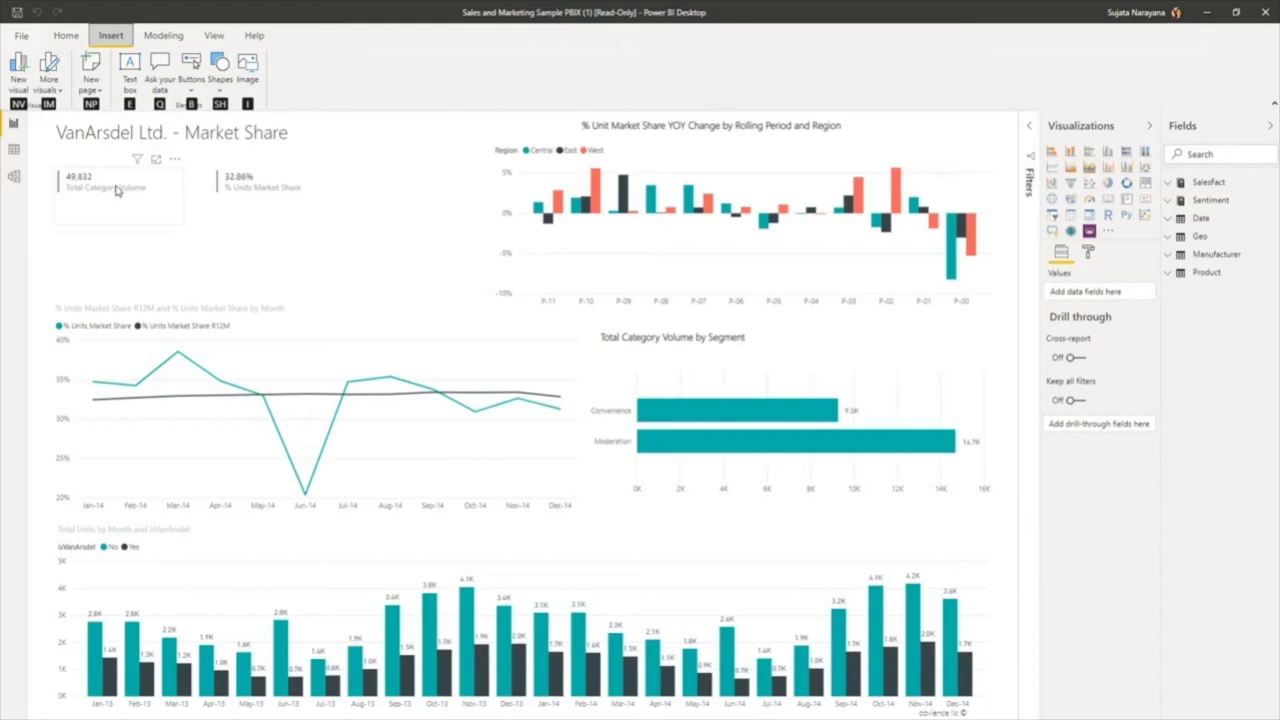
key("n")
key("v")
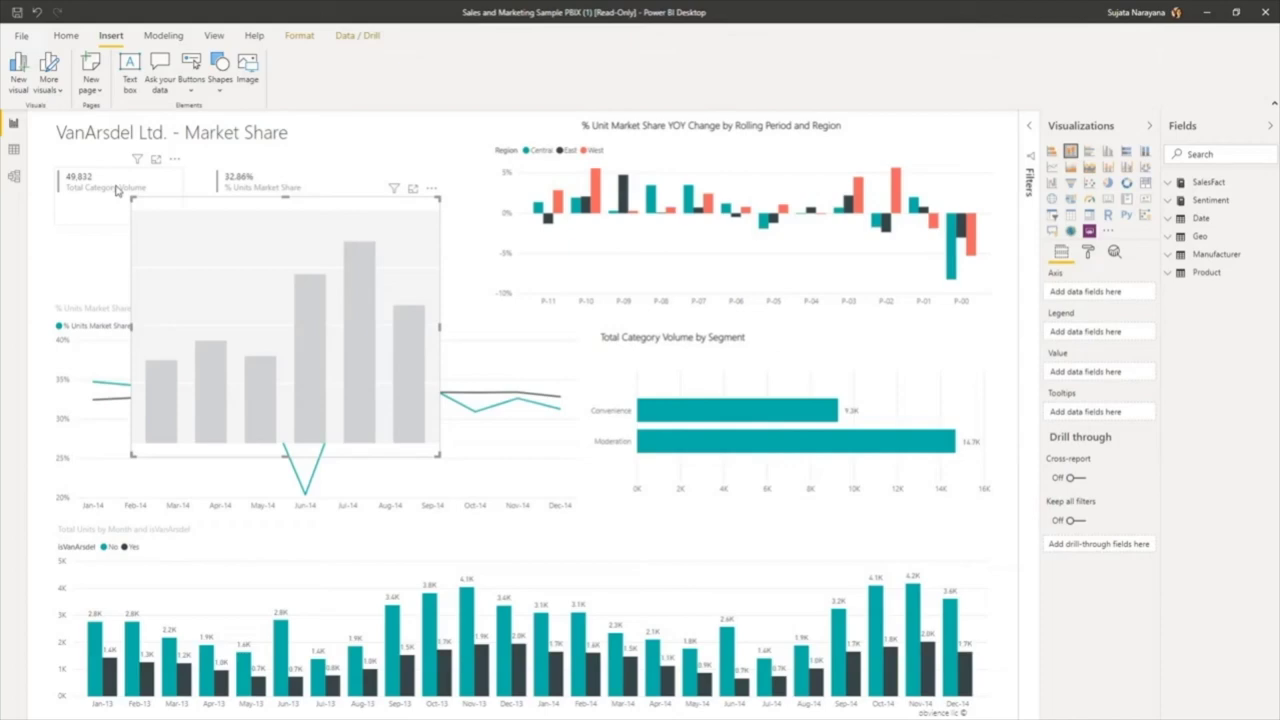
Display the access-key hints for the Modeling commands and dismiss them.
key("alt")
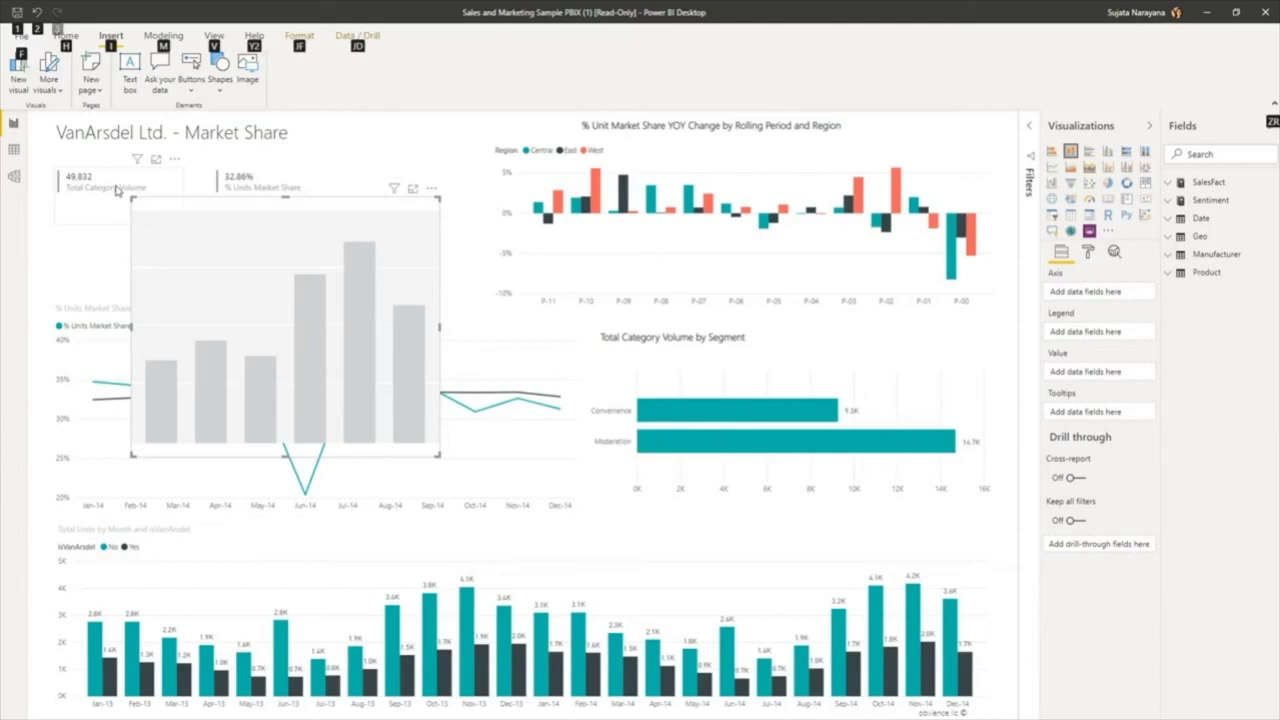
key("m")
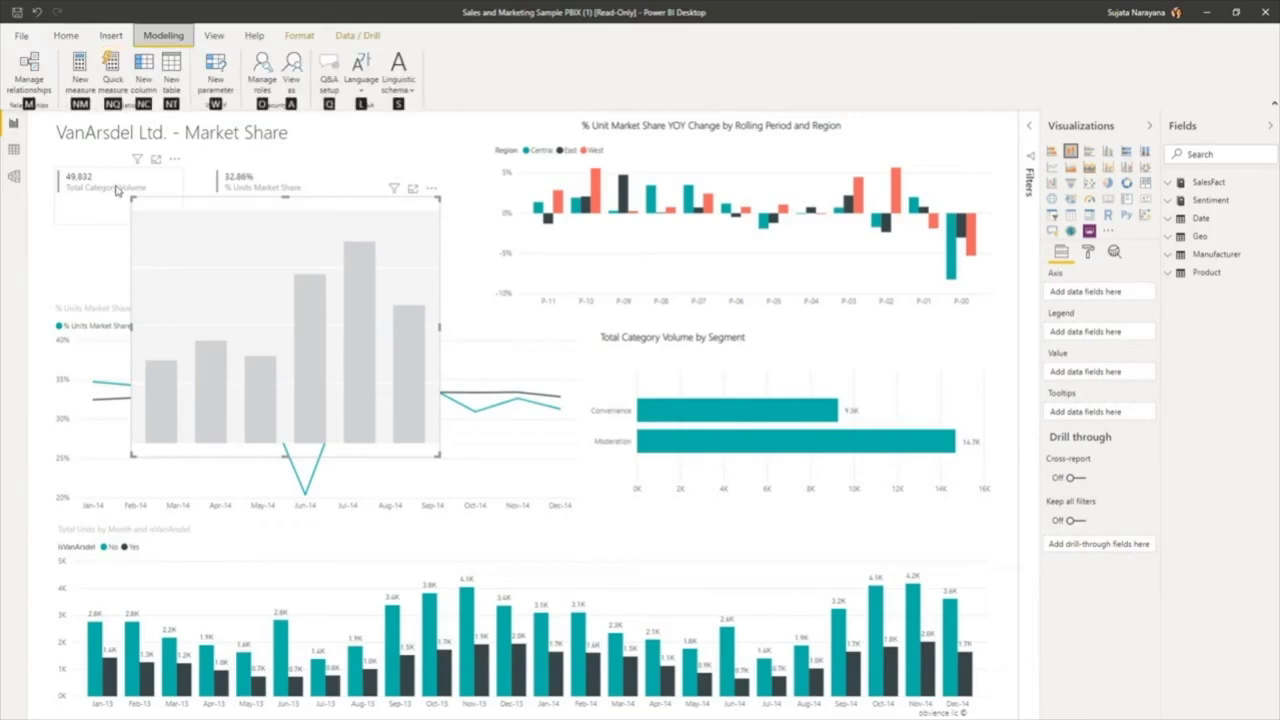
key("Escape")
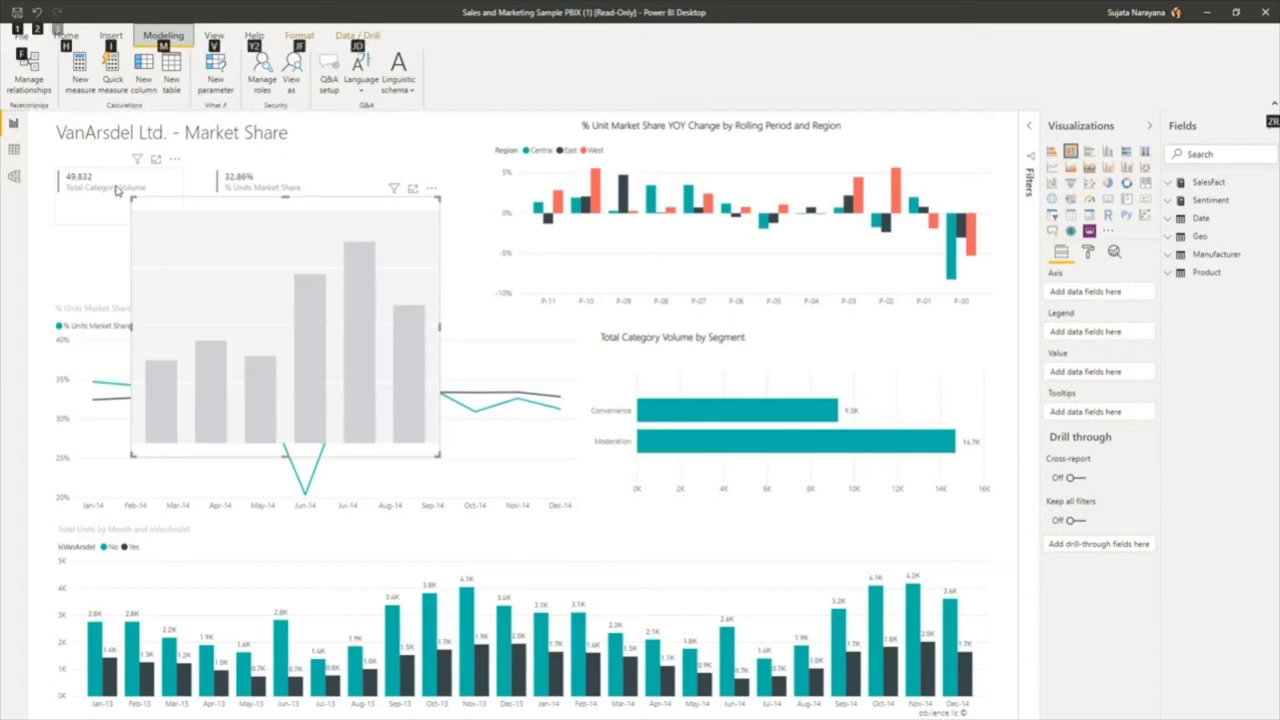
key("Escape")
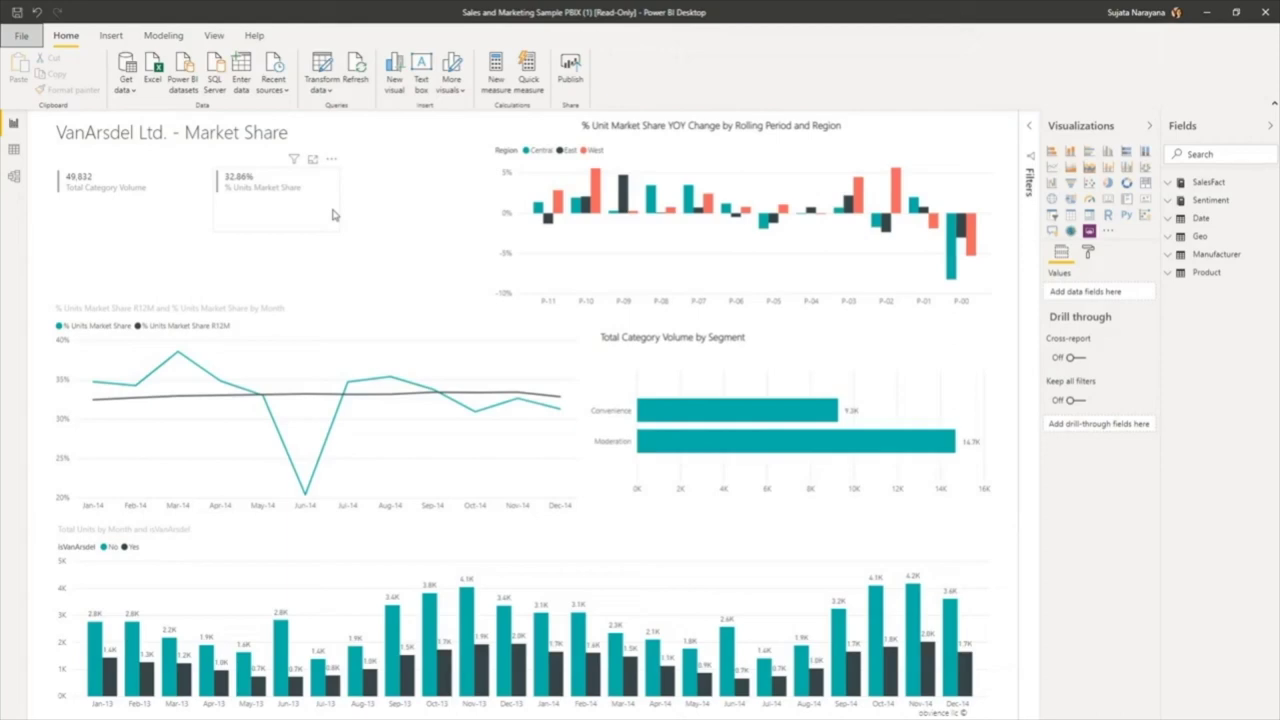
Review the Home, Insert, Modeling and View command sets using keyboard navigation, and return to the Home commands.
key("Right")
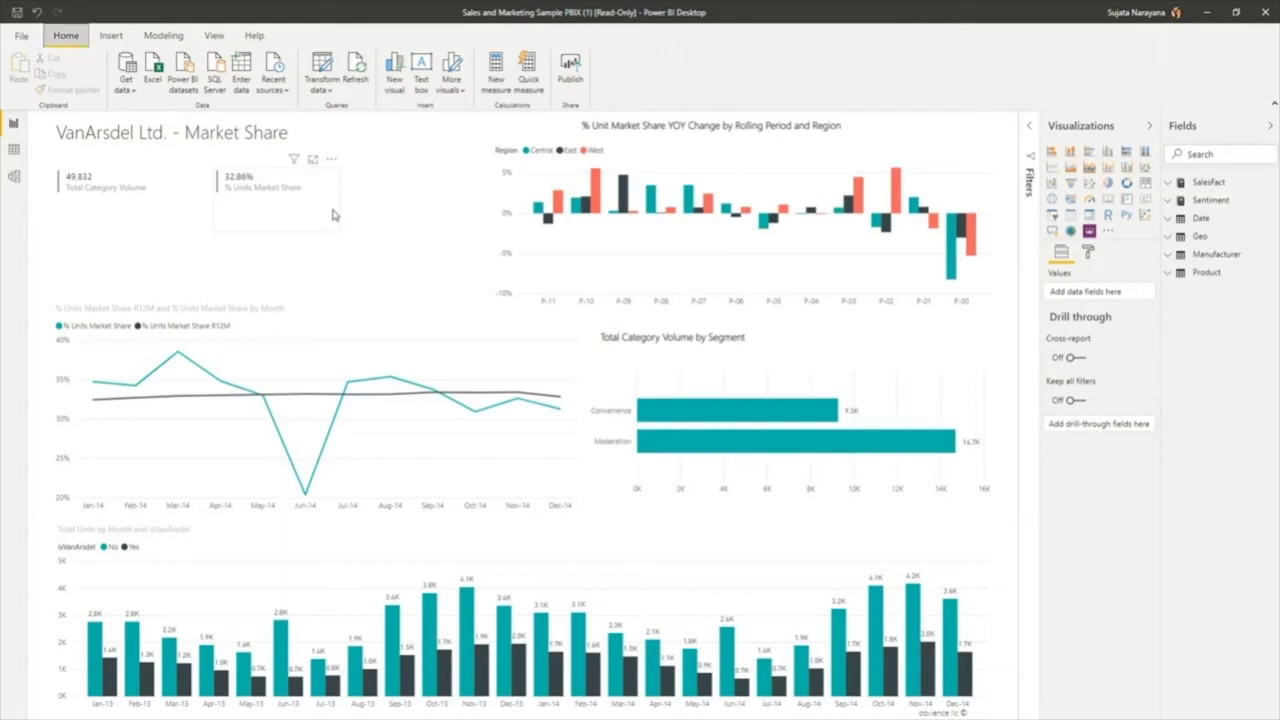
key("Right")
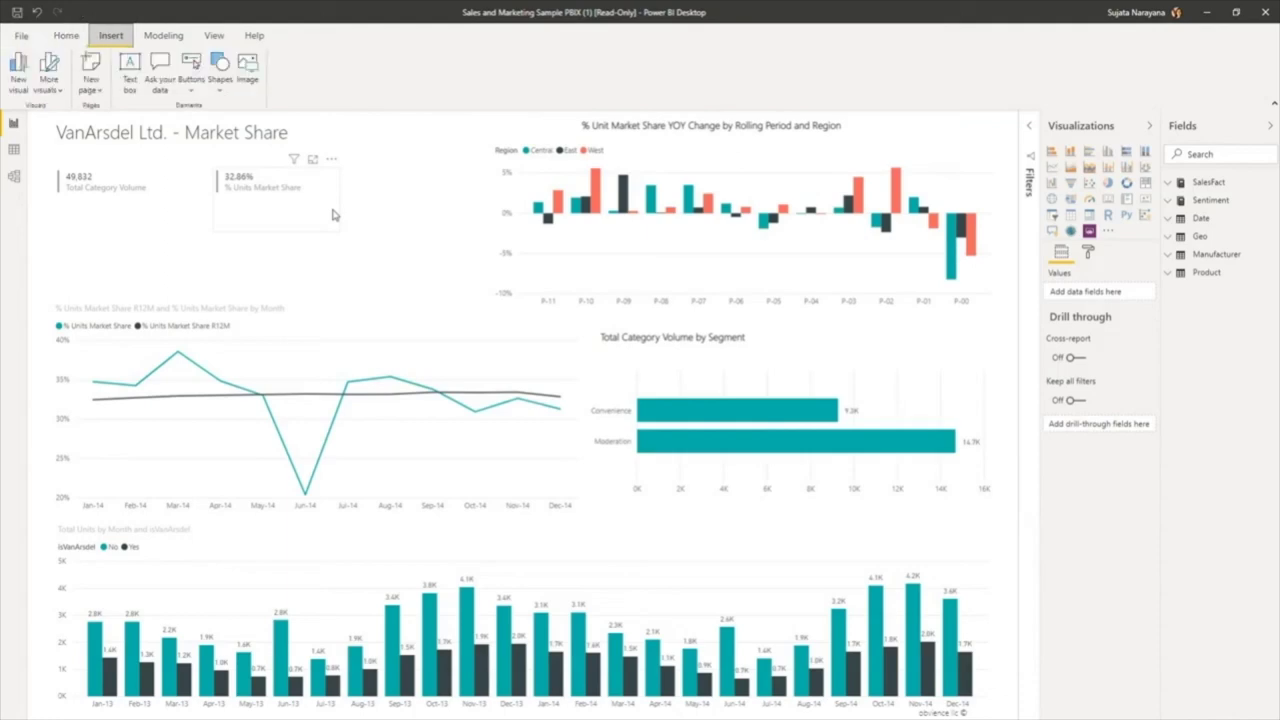
key("Right")
key("Right")
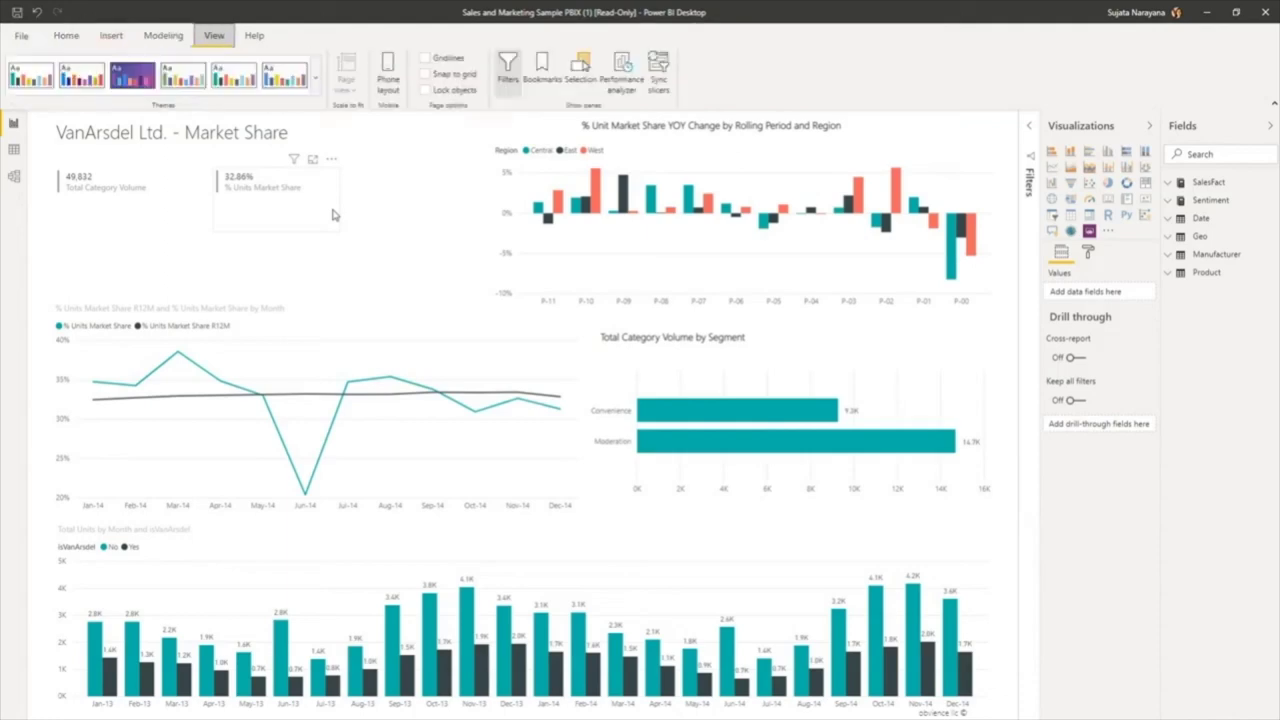
key("Right")
key("Left")
key("Left")
key("Left")
key("Left")
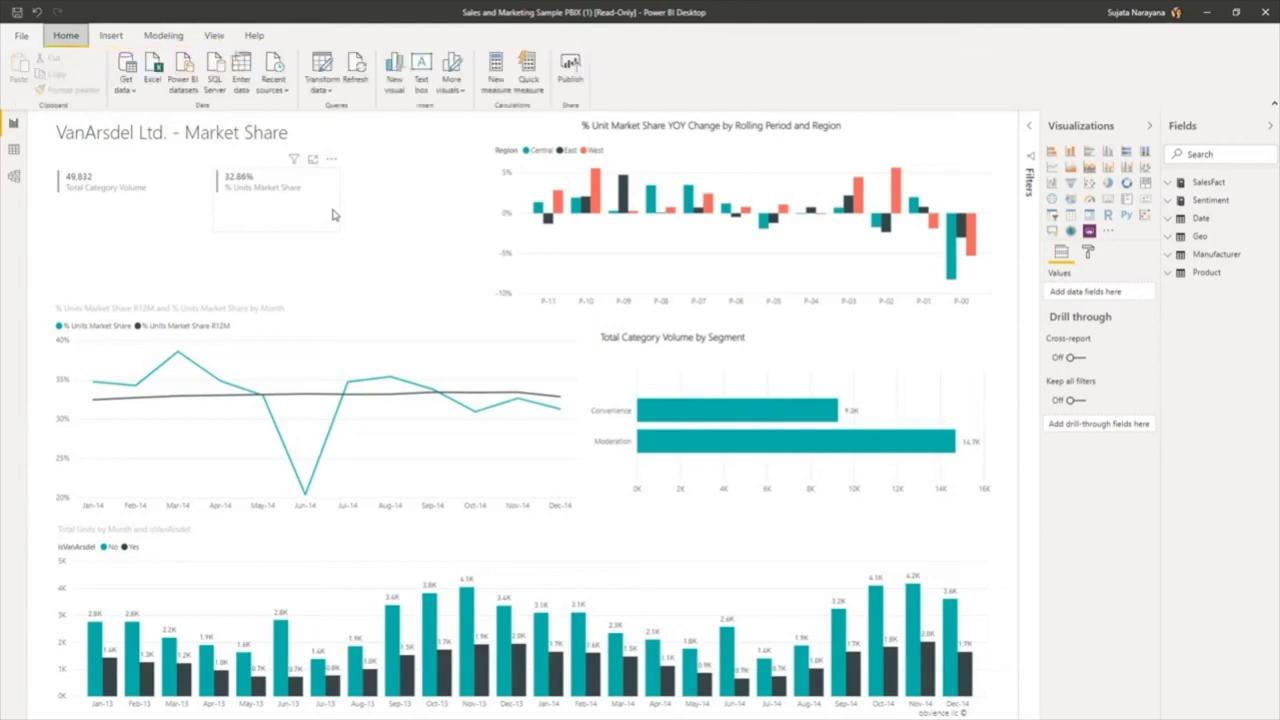
Move keyboard focus through the Home commands, reading the descriptions of Format painter and Power BI datasets.
key("Down")
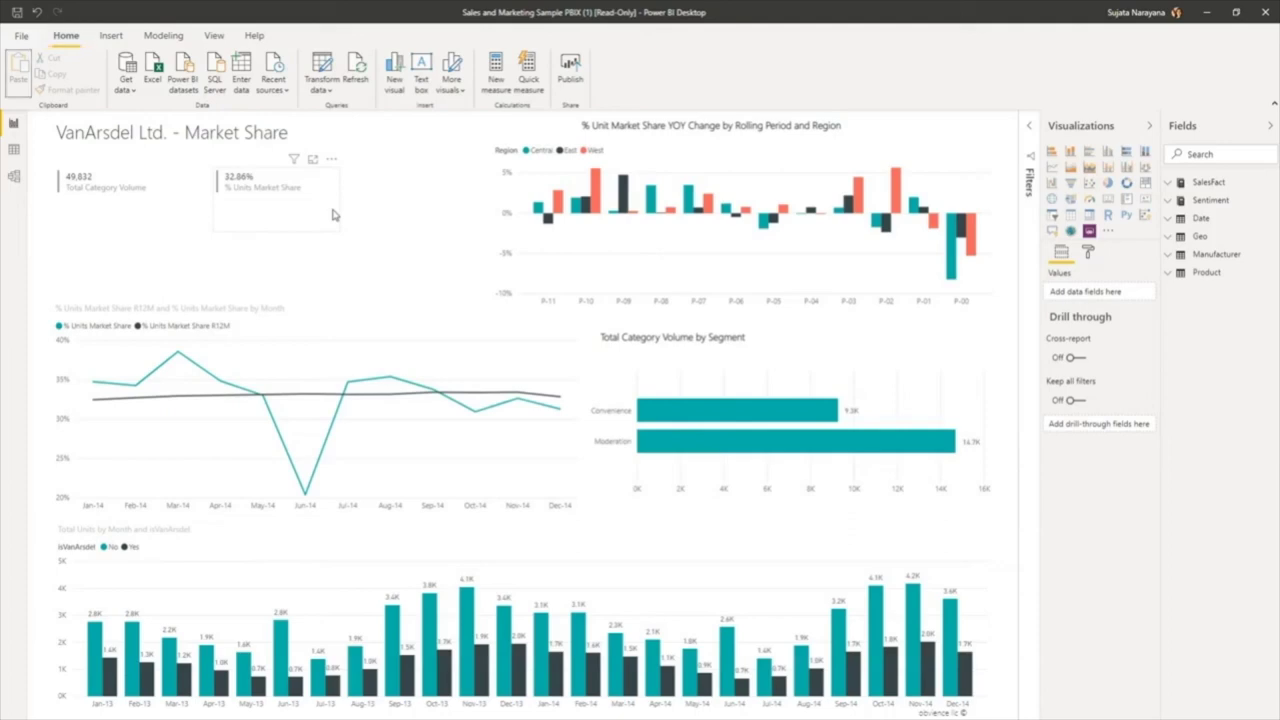
key("Right")
key("Down")
key("Down")
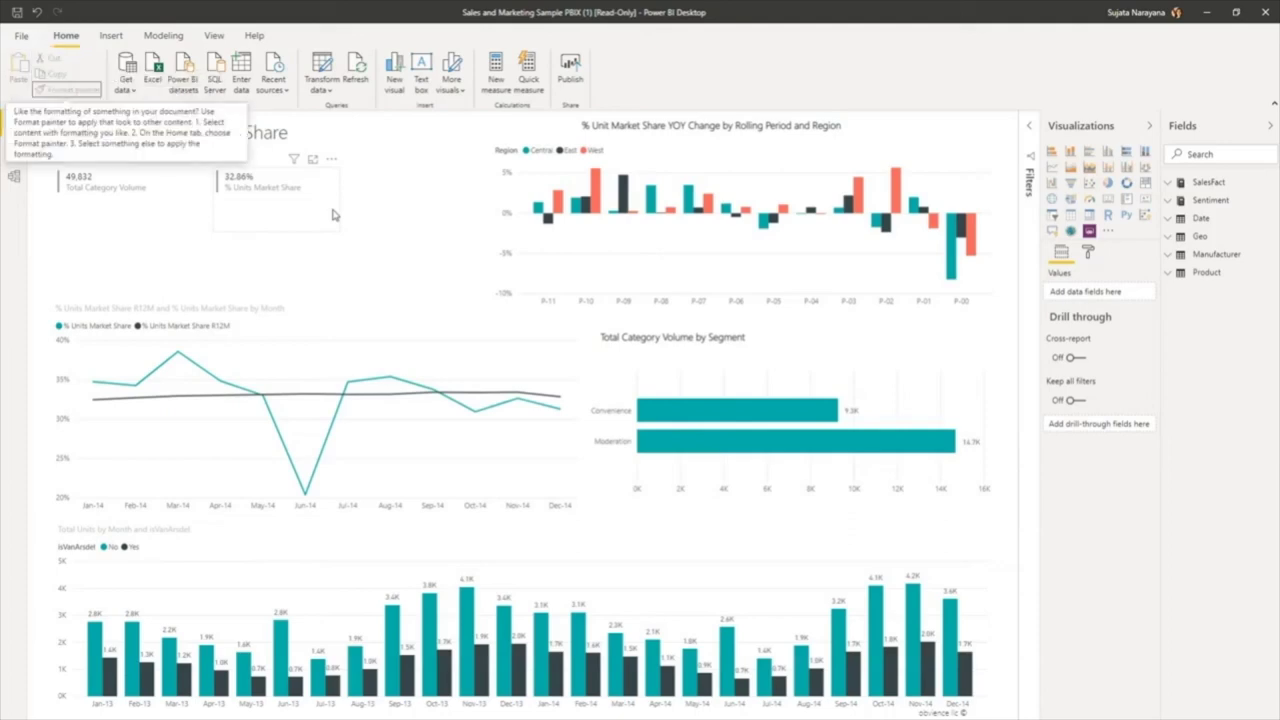
key("Right")
key("Right")
key("Right")
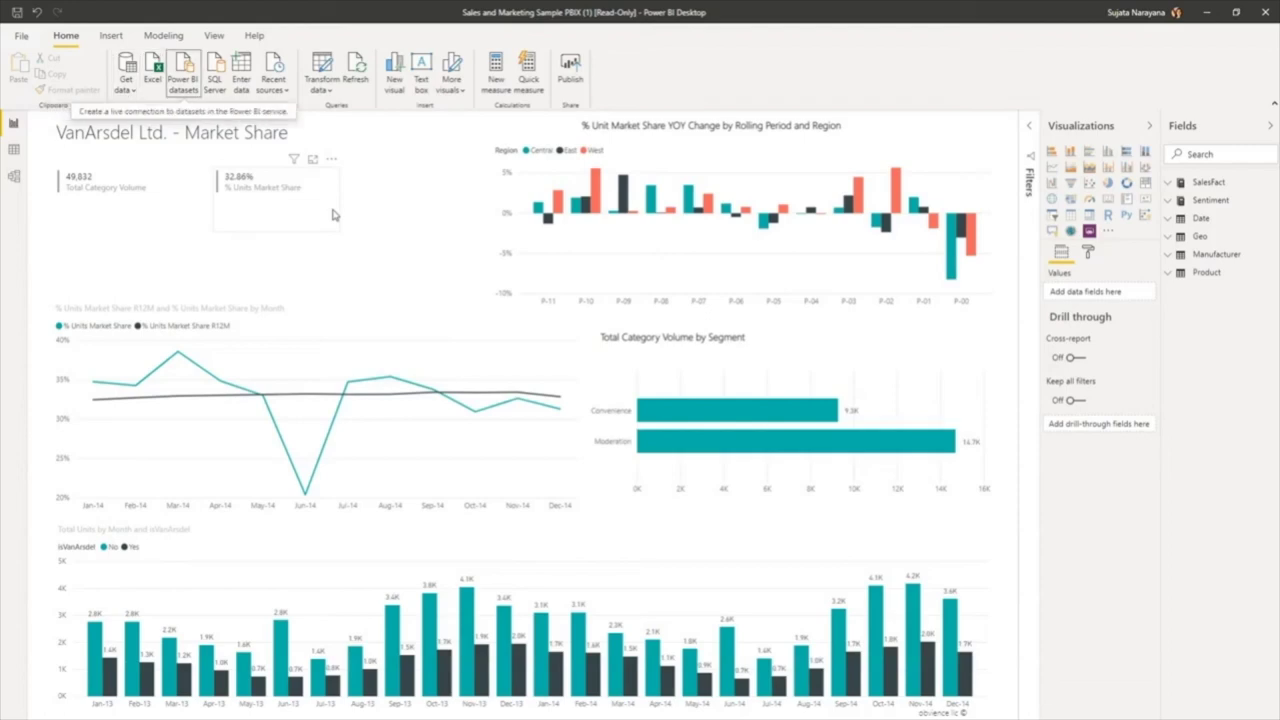
key("Right")
key("Right")
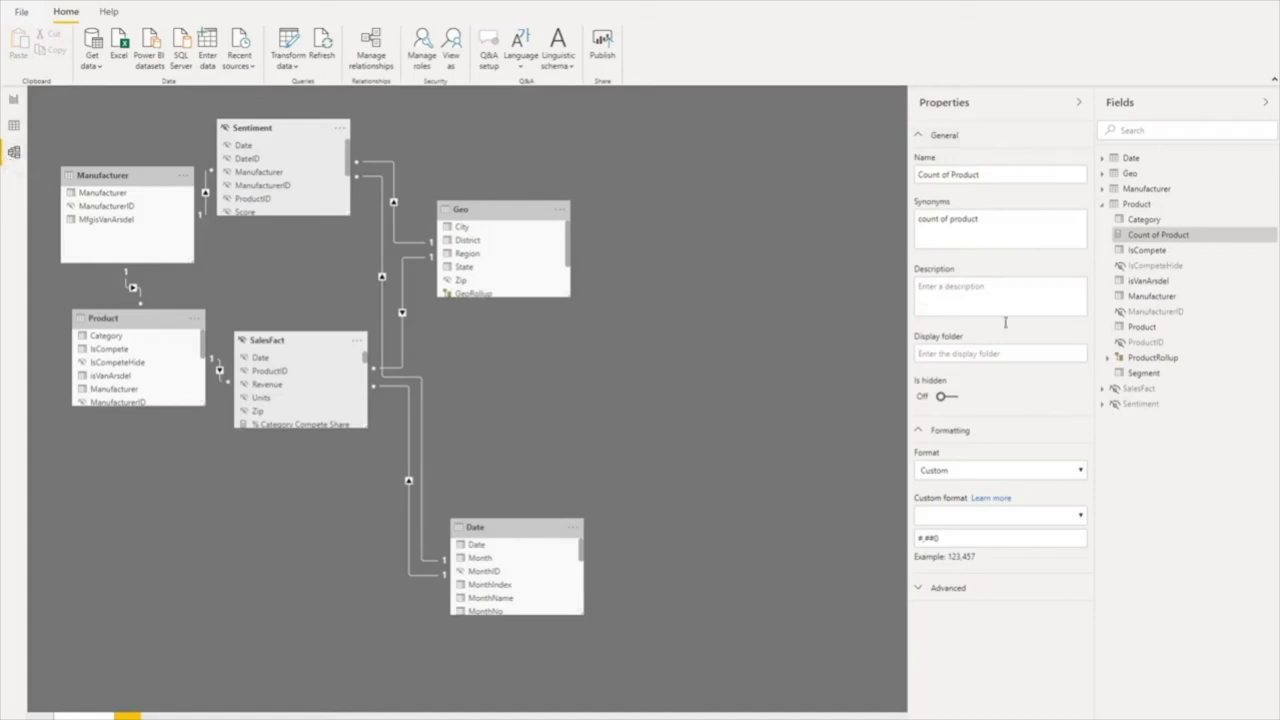
Check the available format options for the Count of Product measure, and return to the report view.
left_click(950, 477)
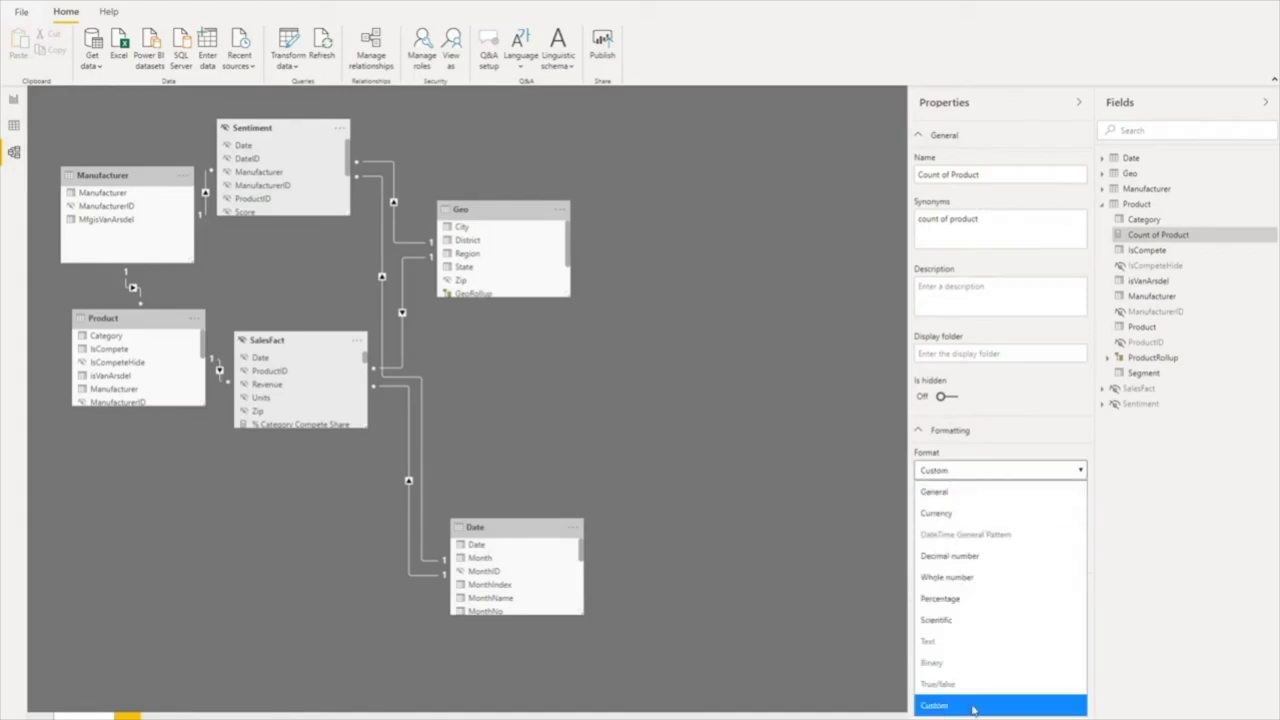
left_click(1146, 556)
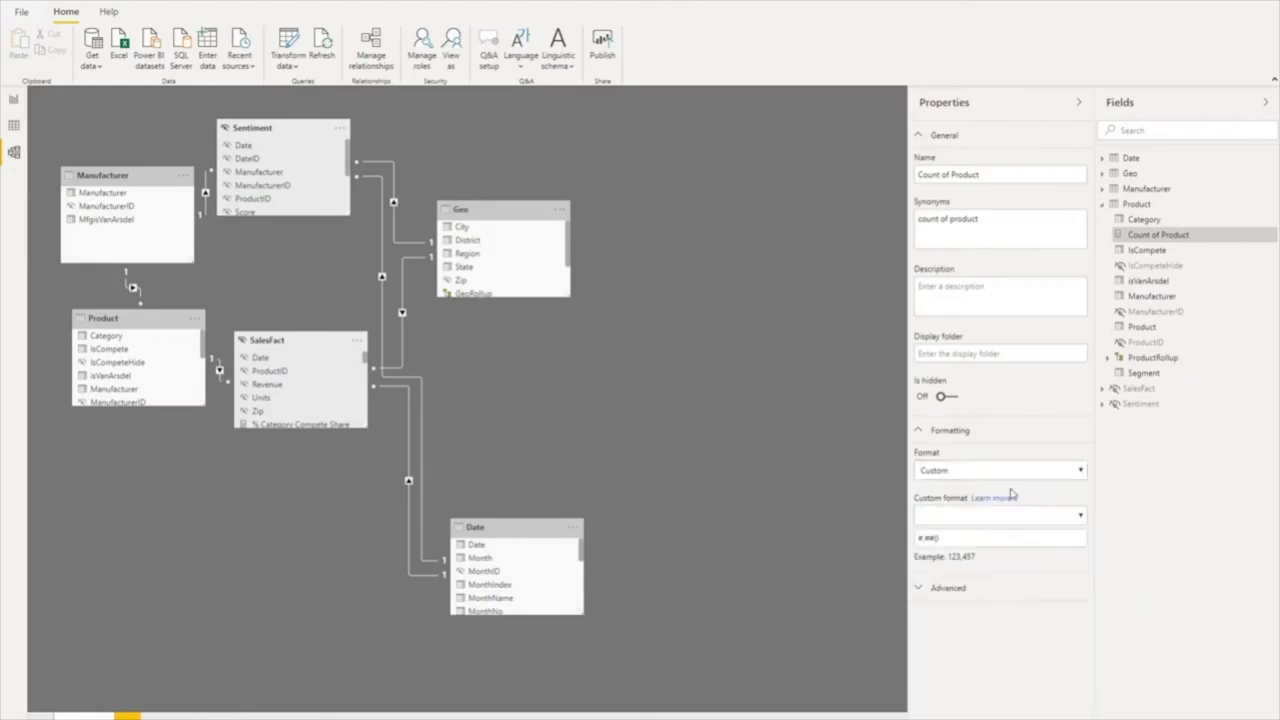
left_click(14, 100)
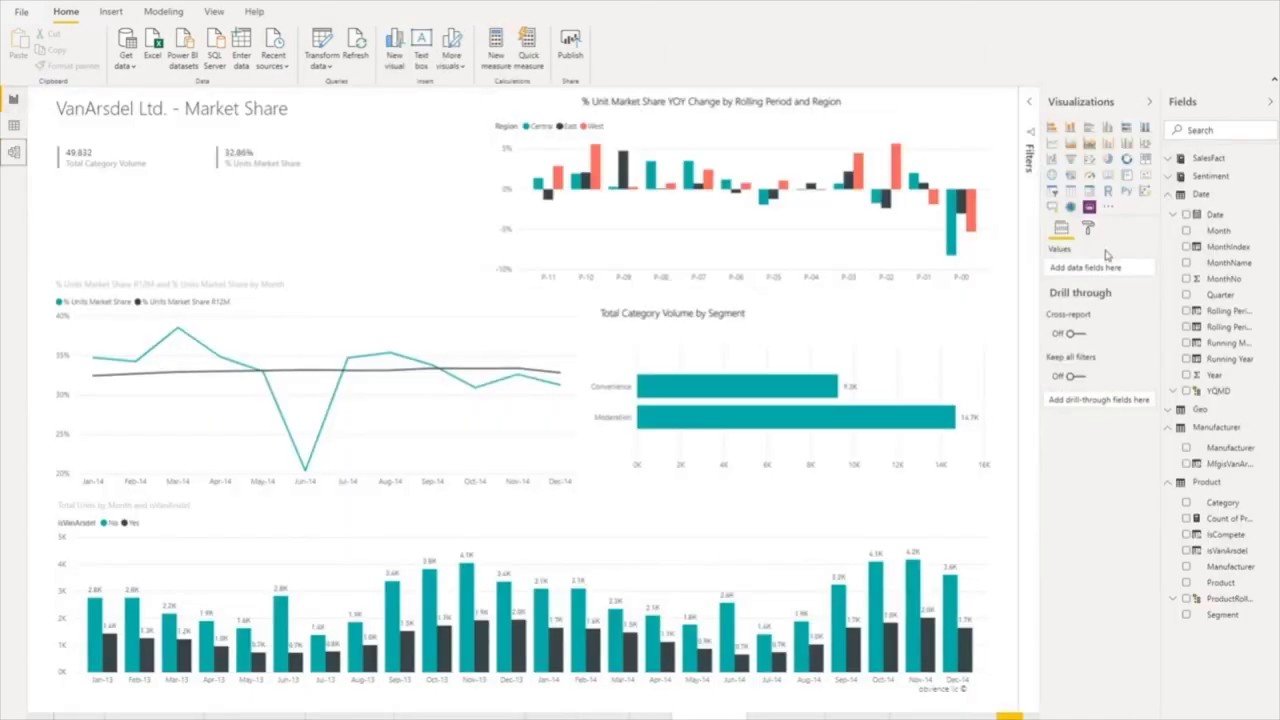
Apply the custom format string $#,##0;($#,##0) to the MonthNo column of the Date table.
left_click(1236, 281)
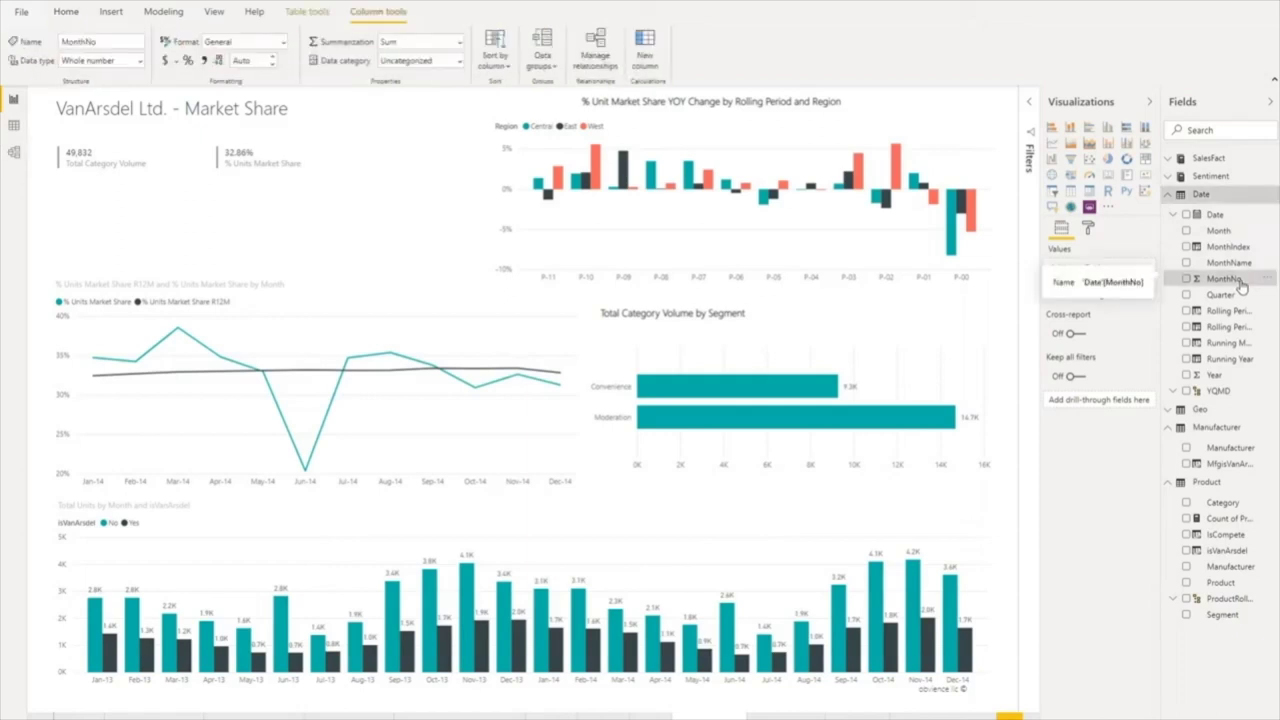
left_click(235, 45)
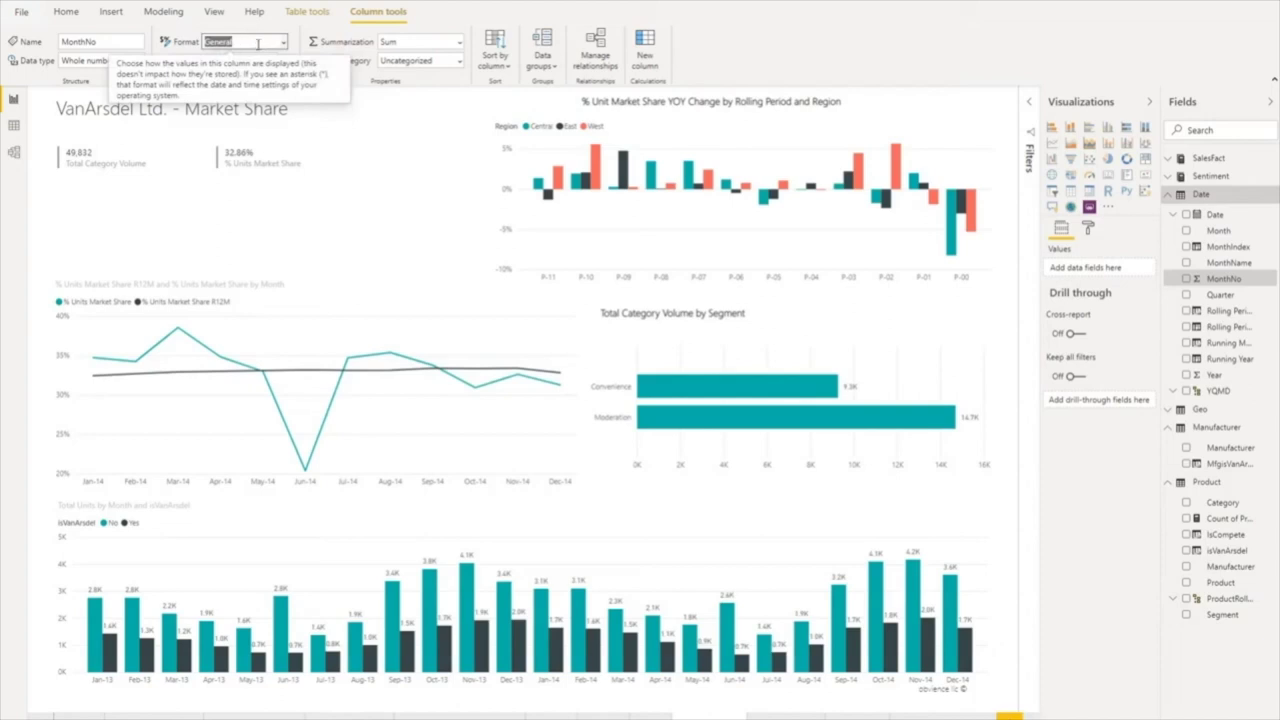
key("ctrl+v")
key("Return")
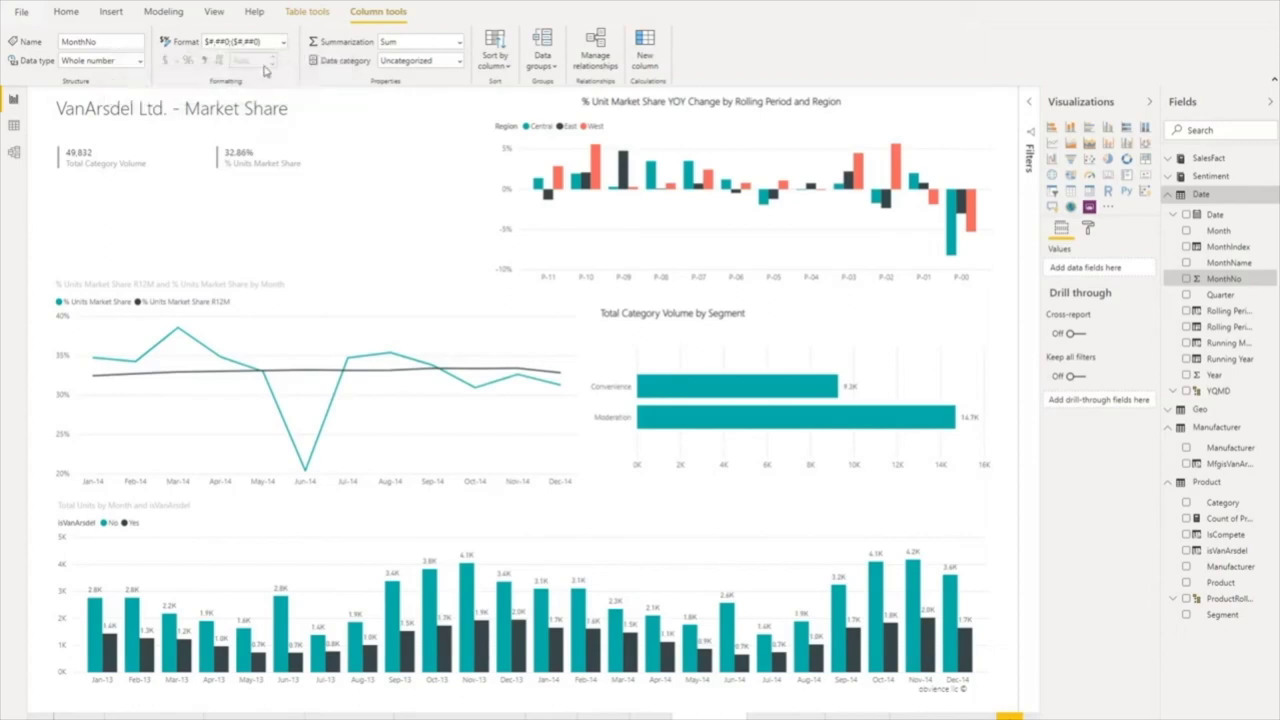
Check the Count of Product format settings in the model view, and select that measure in the report view.
left_click(14, 153)
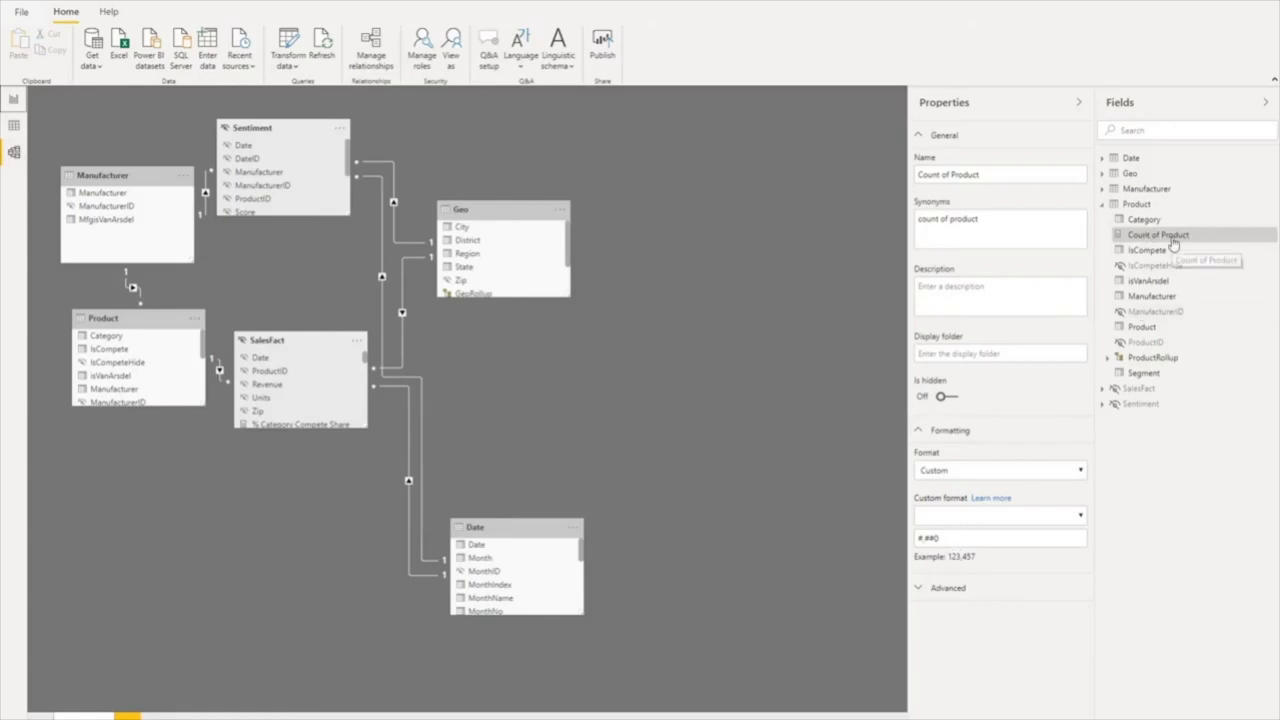
left_click(13, 101)
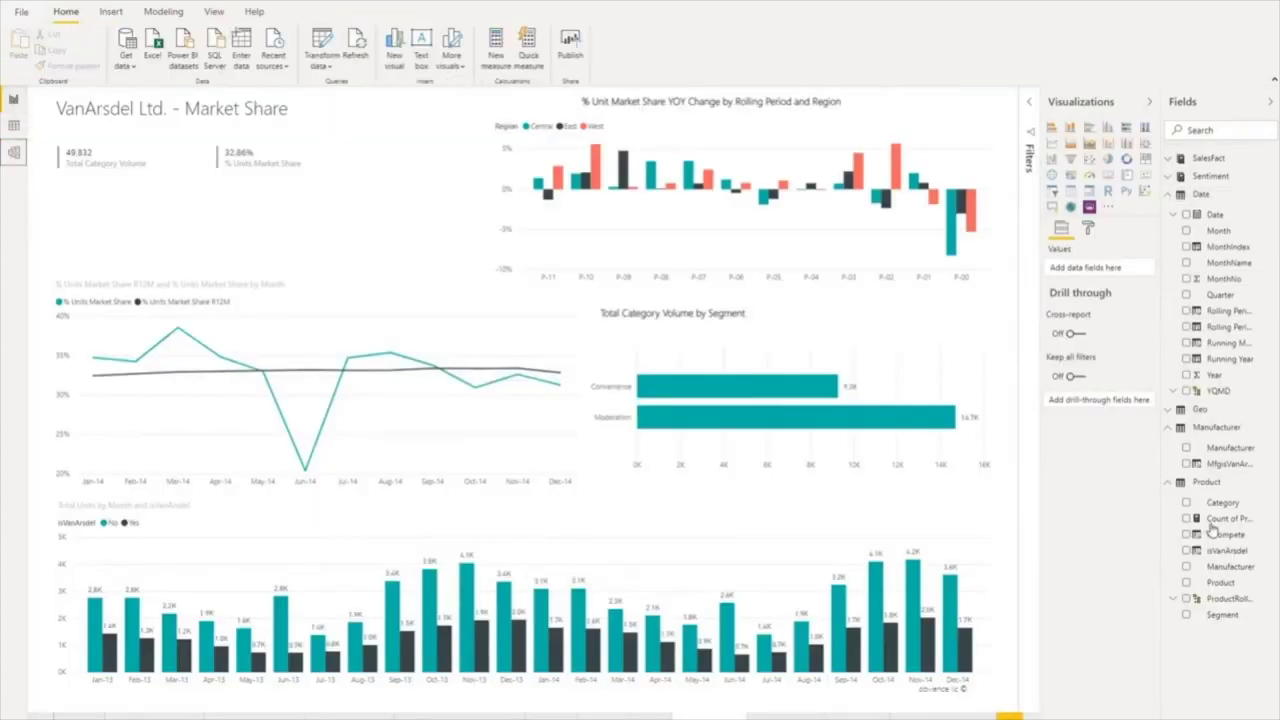
left_click(1222, 520)
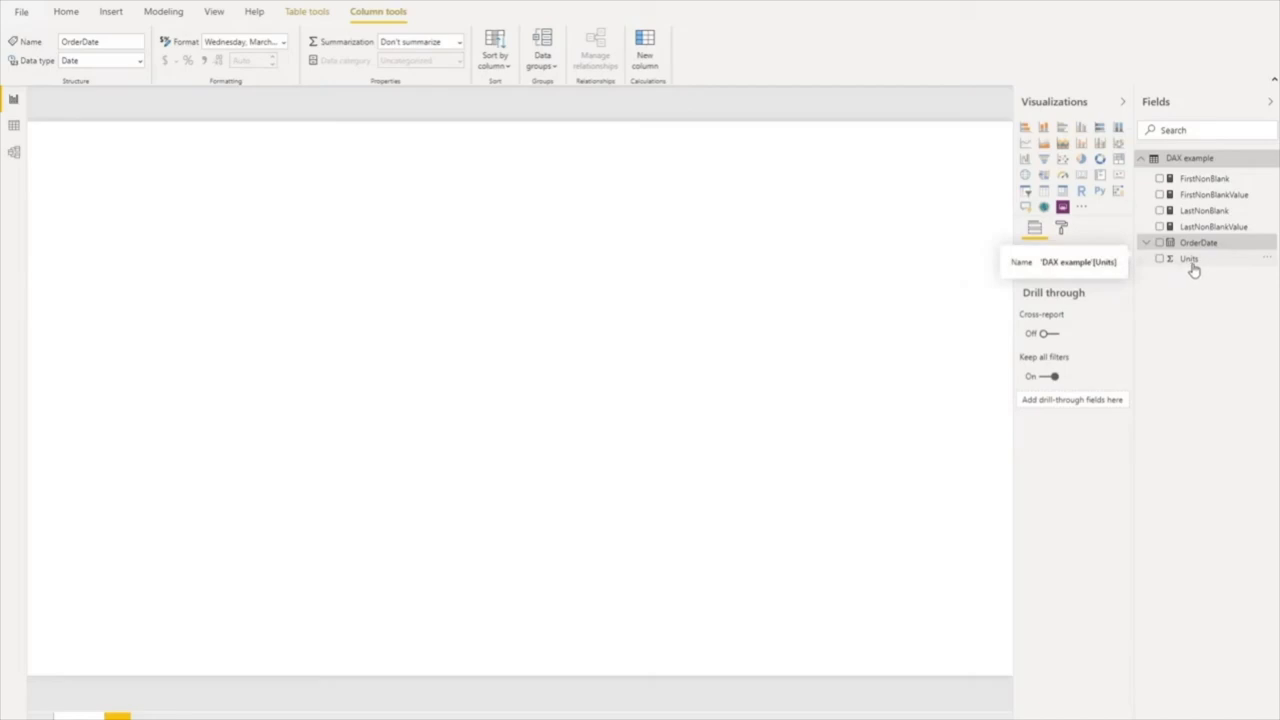
Examine the DAX formulas of the FirstNonBlankValue and FirstNonBlank measures in the DAX example table.
left_click(1217, 199)
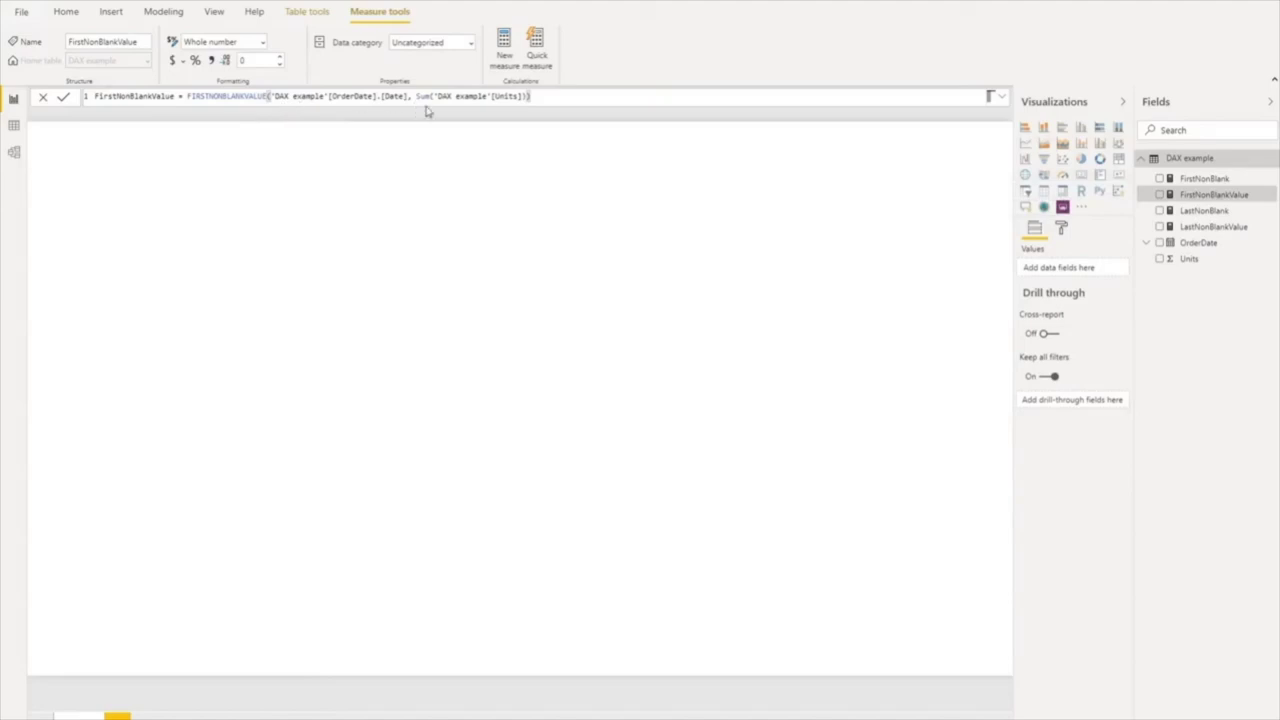
left_click(1210, 181)
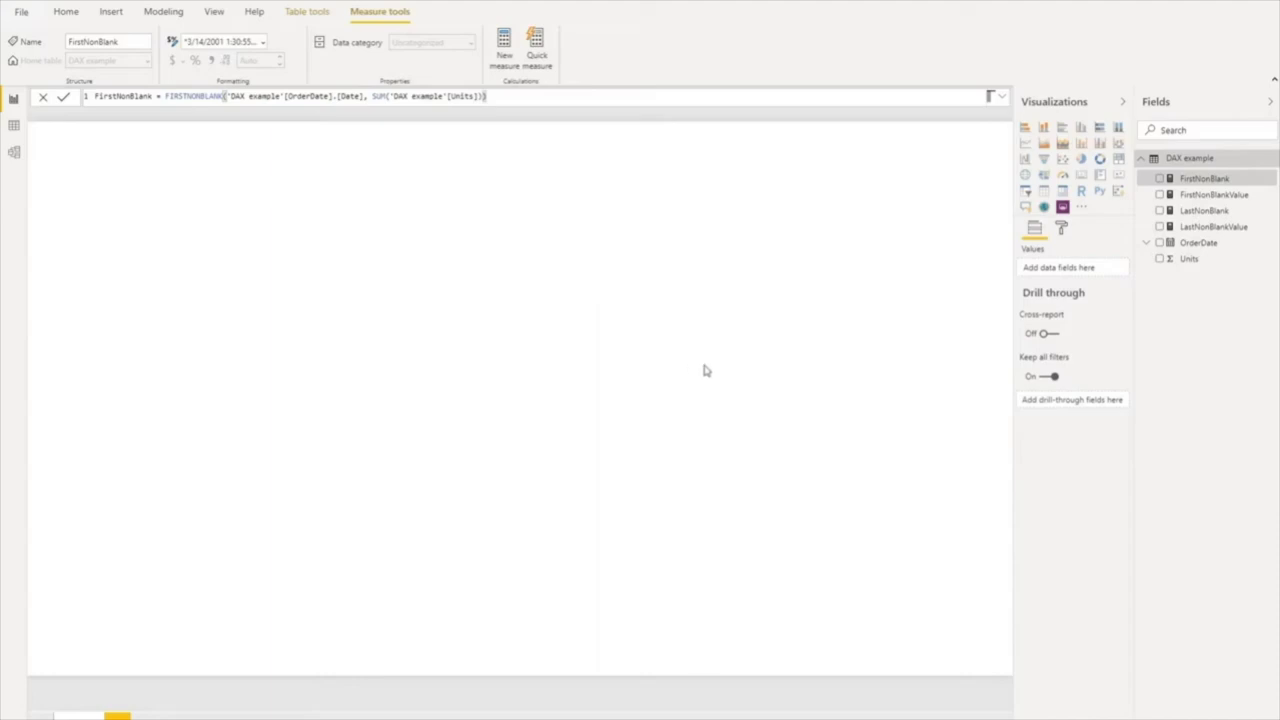
Add a card visual showing the FirstNonBlank measure and widen it to about twice its width.
left_click(1081, 175)
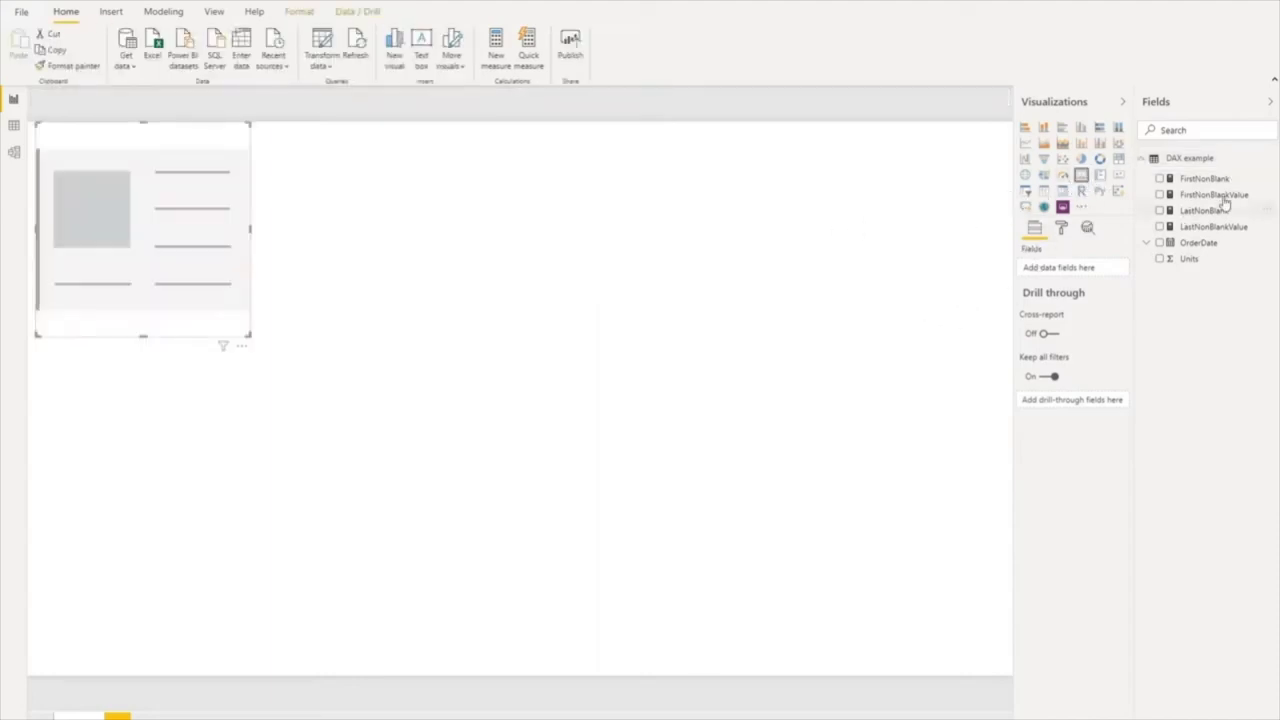
left_click_drag(1210, 178, 1100, 268)
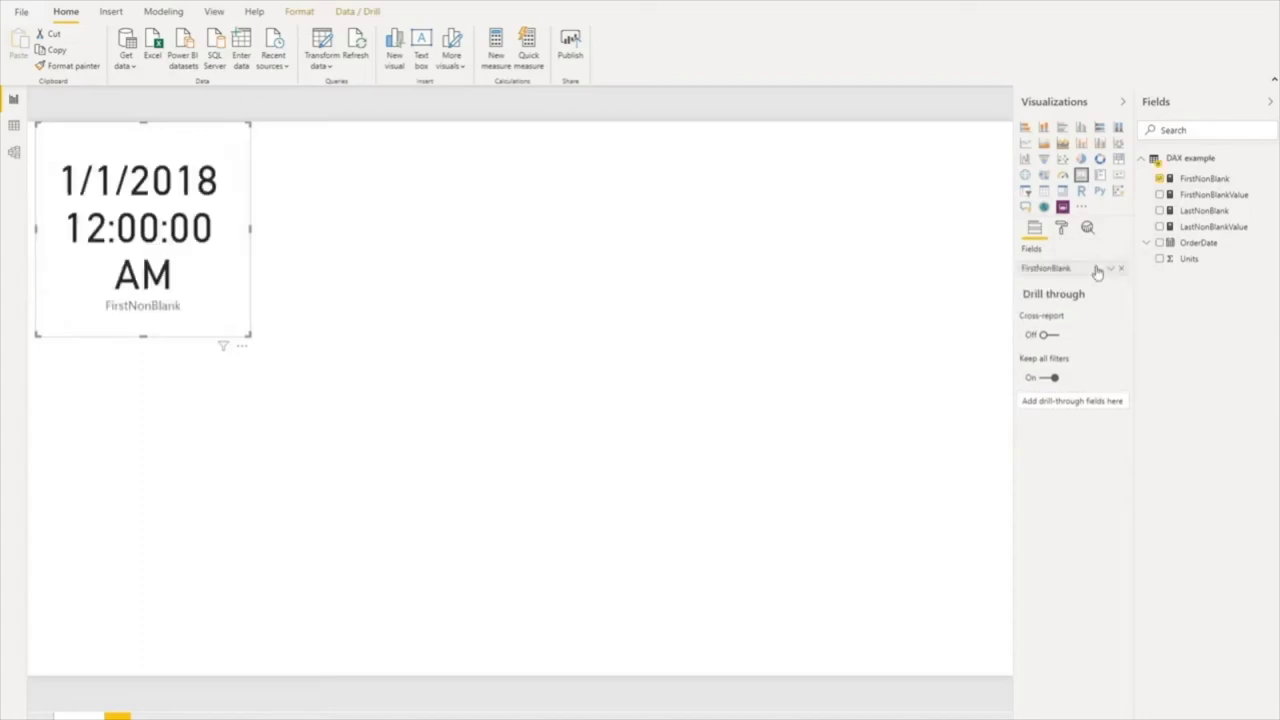
left_click_drag(251, 230, 508, 240)
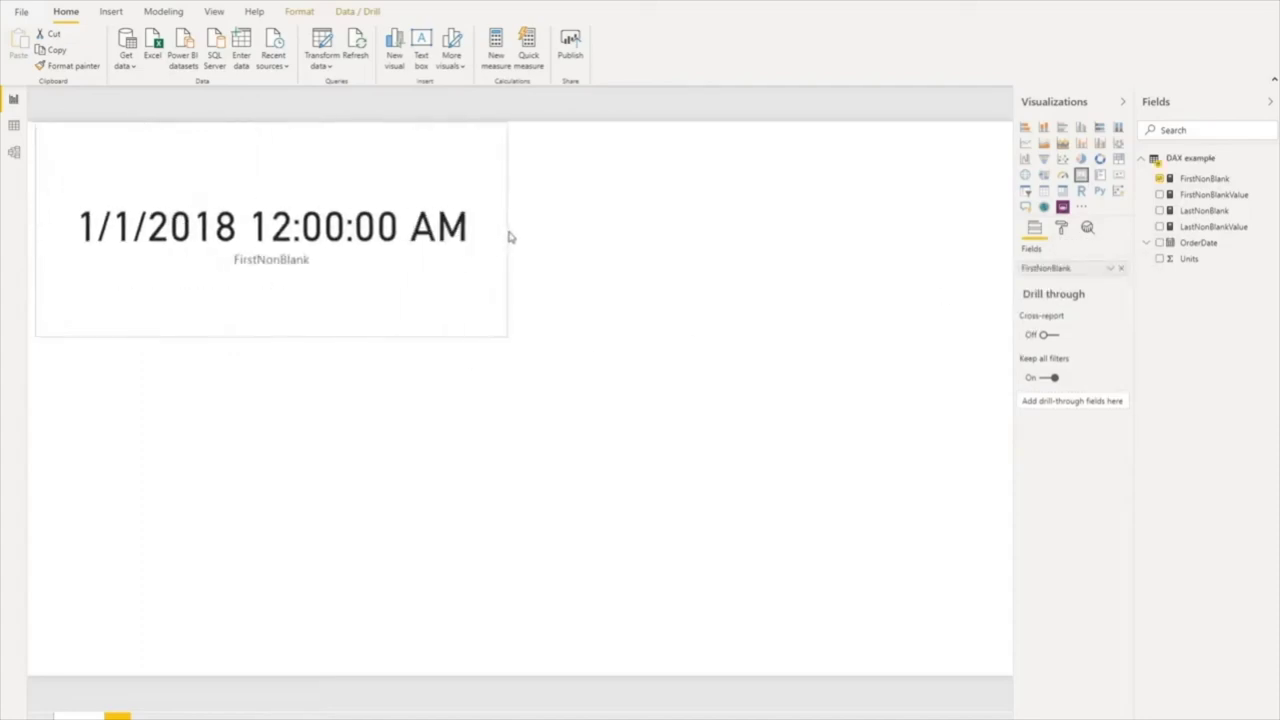
Add a second card beside the FirstNonBlank card, showing the FirstNonBlankValue measure.
left_click(646, 245)
left_click(1081, 175)
left_click_drag(323, 460, 857, 245)
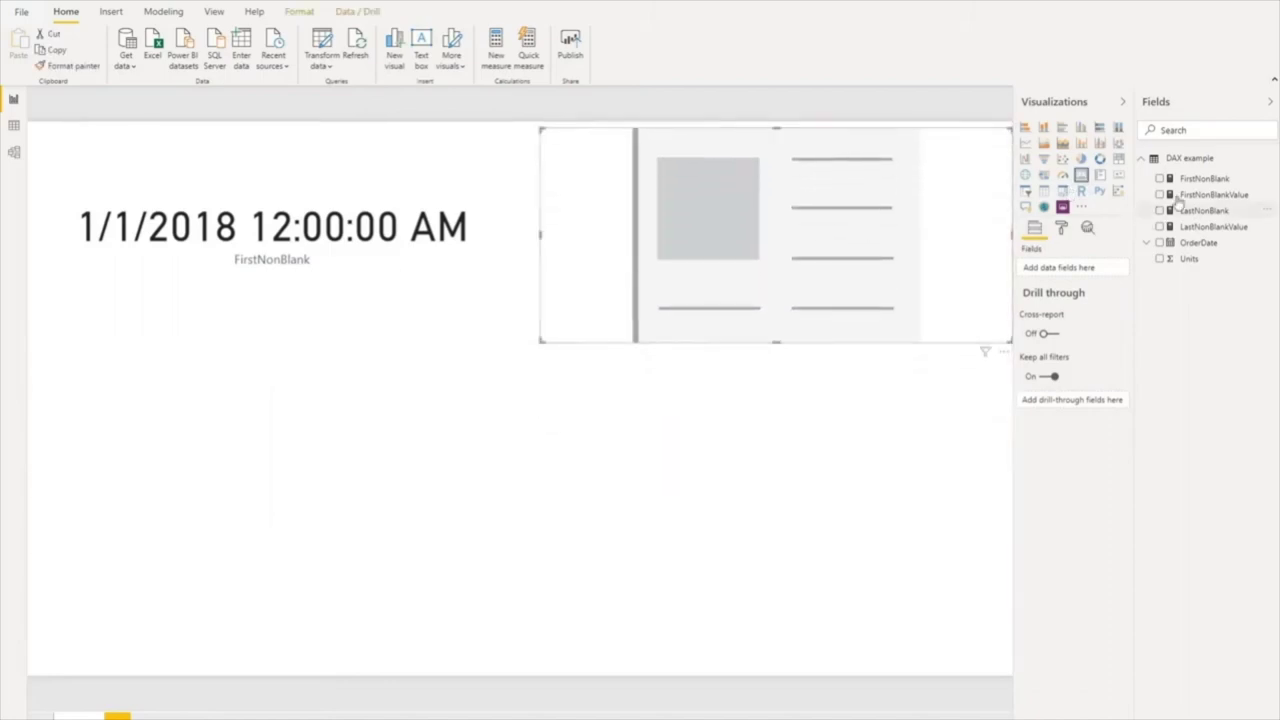
left_click_drag(1218, 200, 1105, 277)
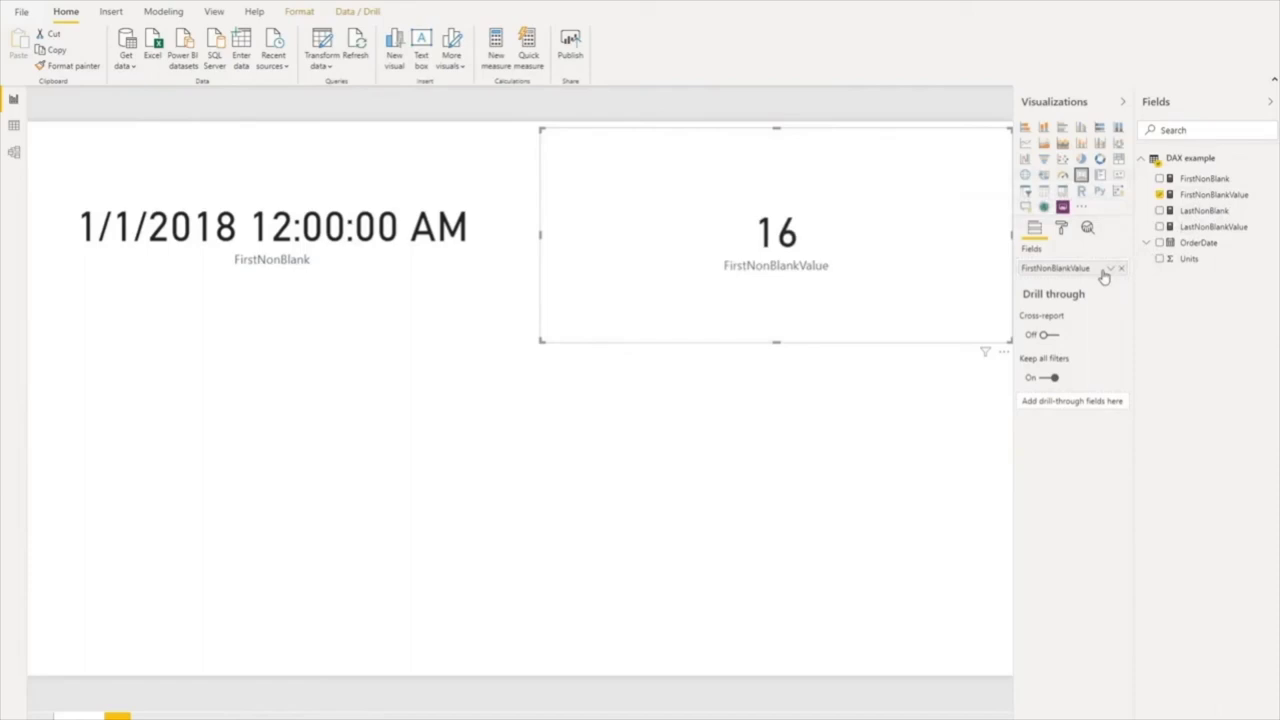
left_click(404, 300)
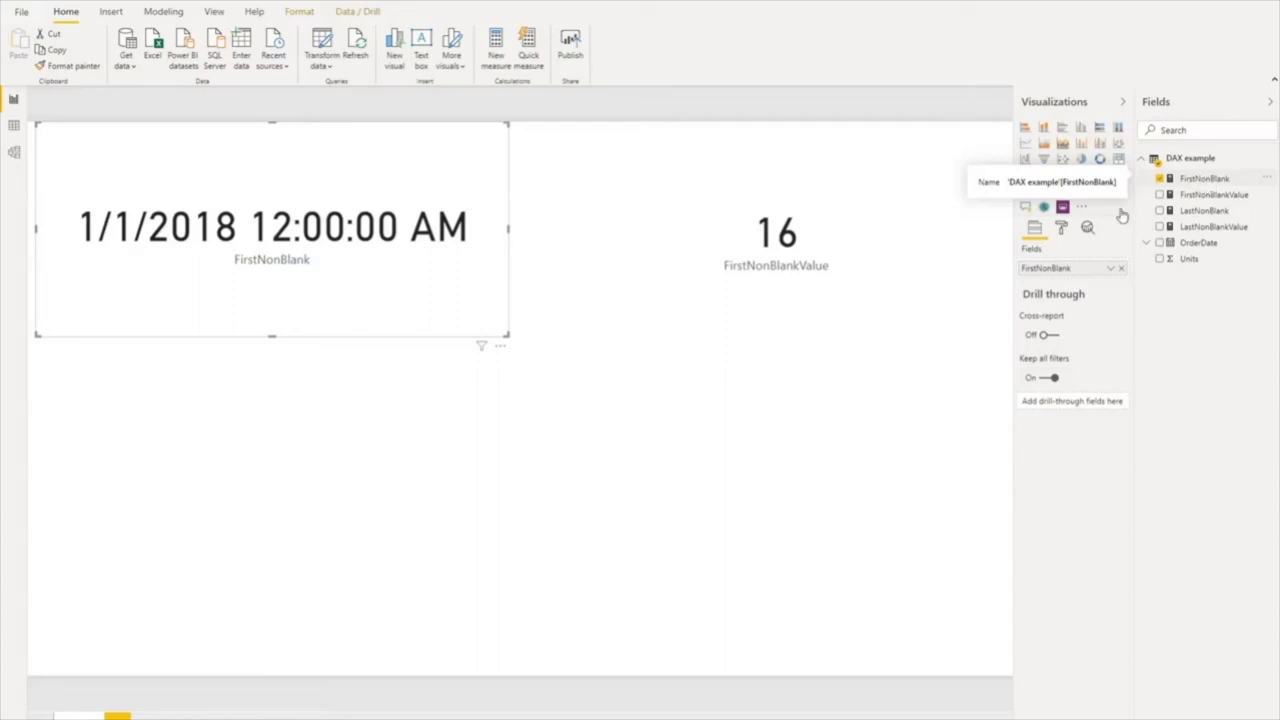
left_click(896, 312)
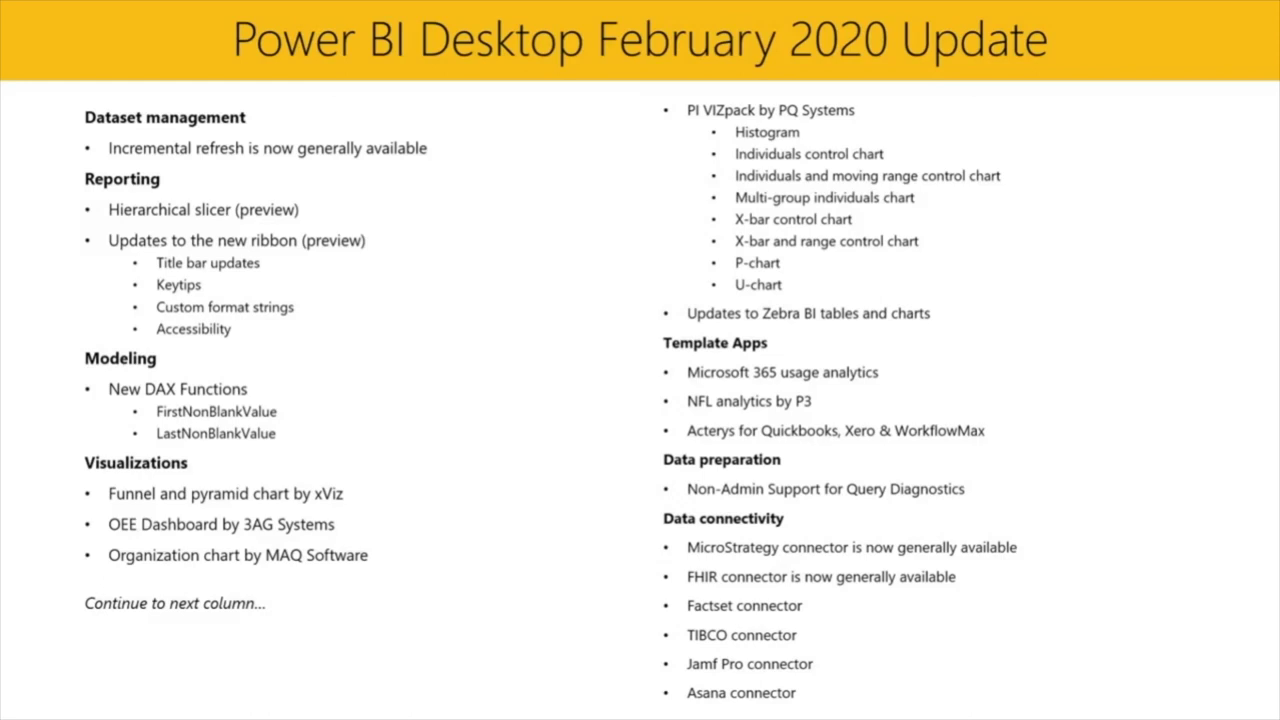
key("Right")
key("Right")
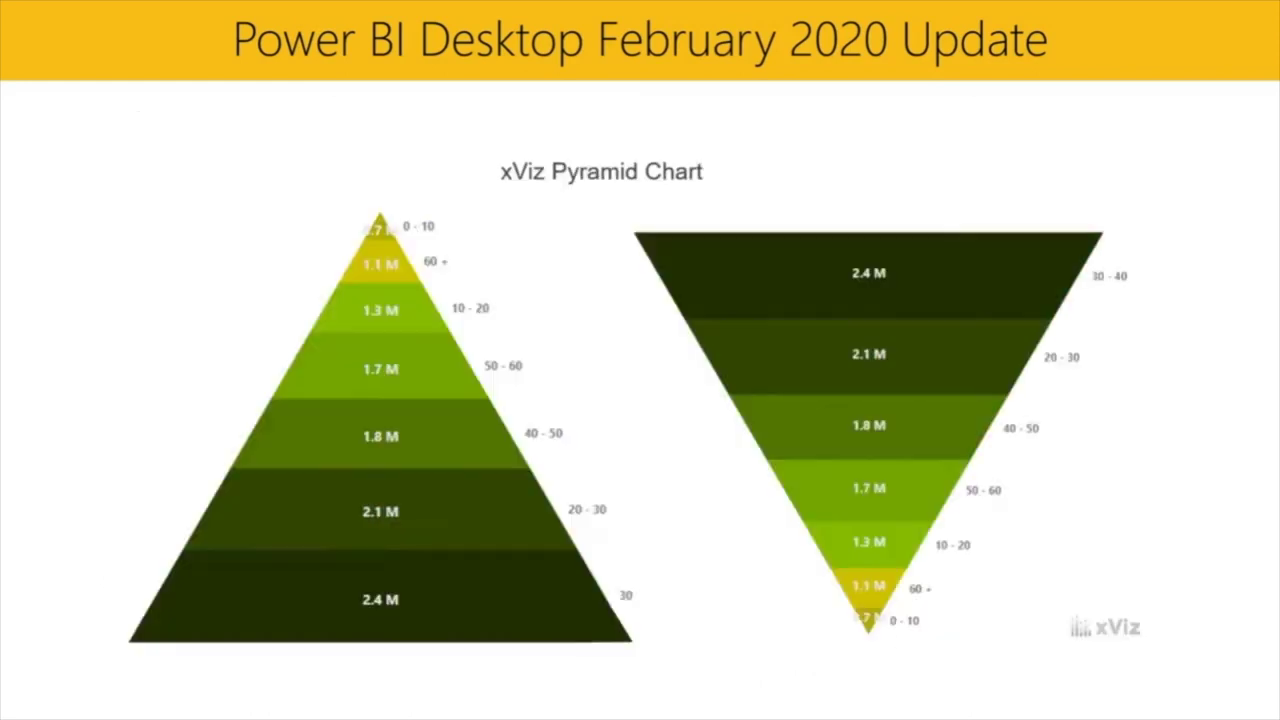
key("Right")
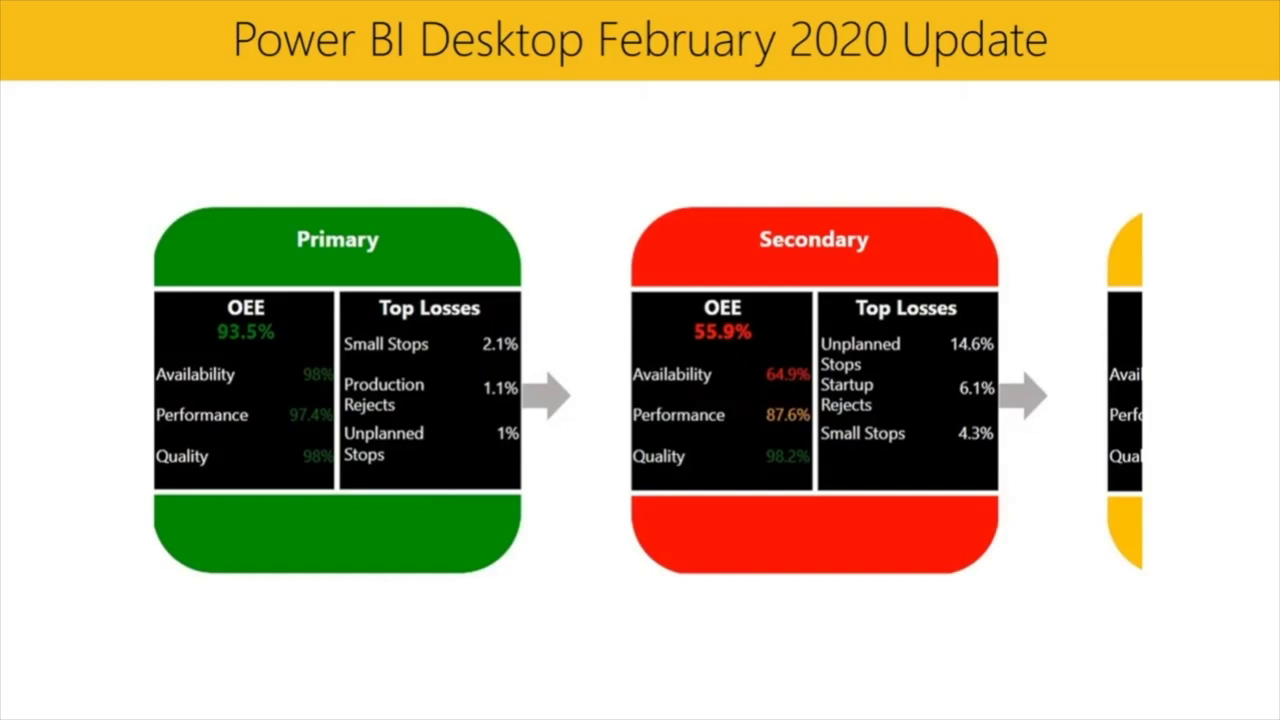
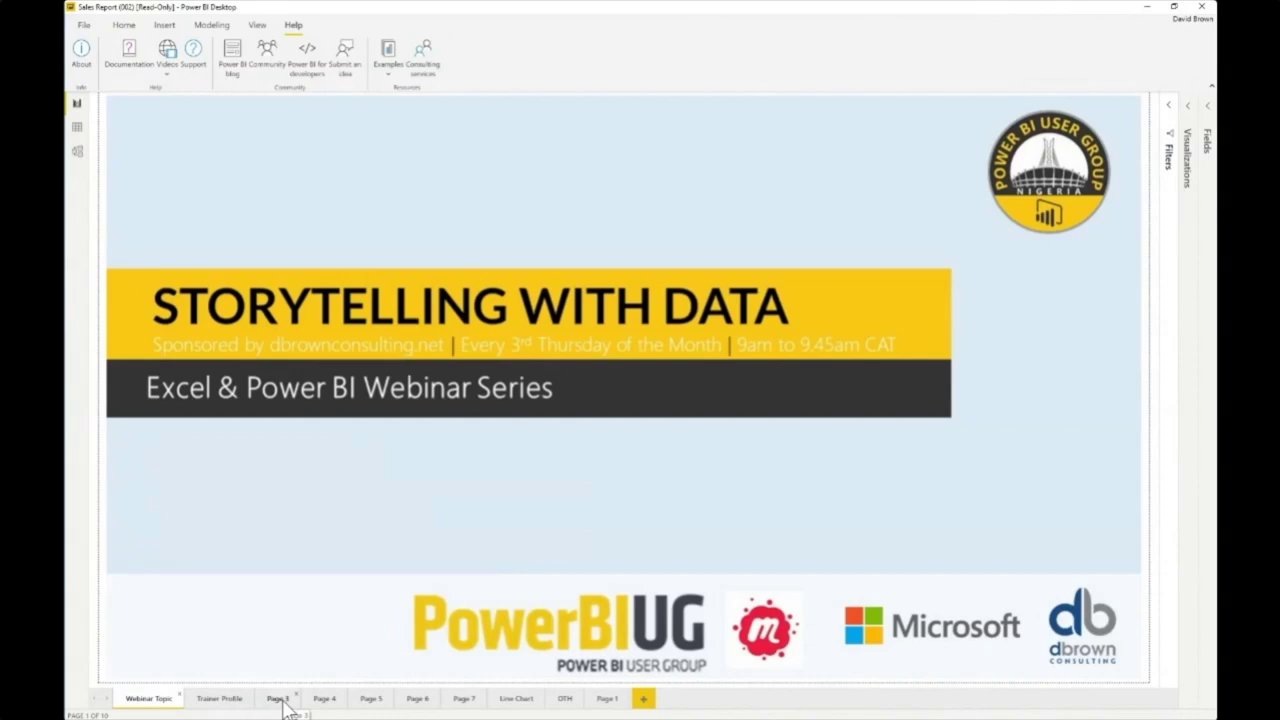
Show Page 3 and Page 4 of the Sales Report, and check the Increase and Decrease options of the key influencers visual.
left_click(284, 704)
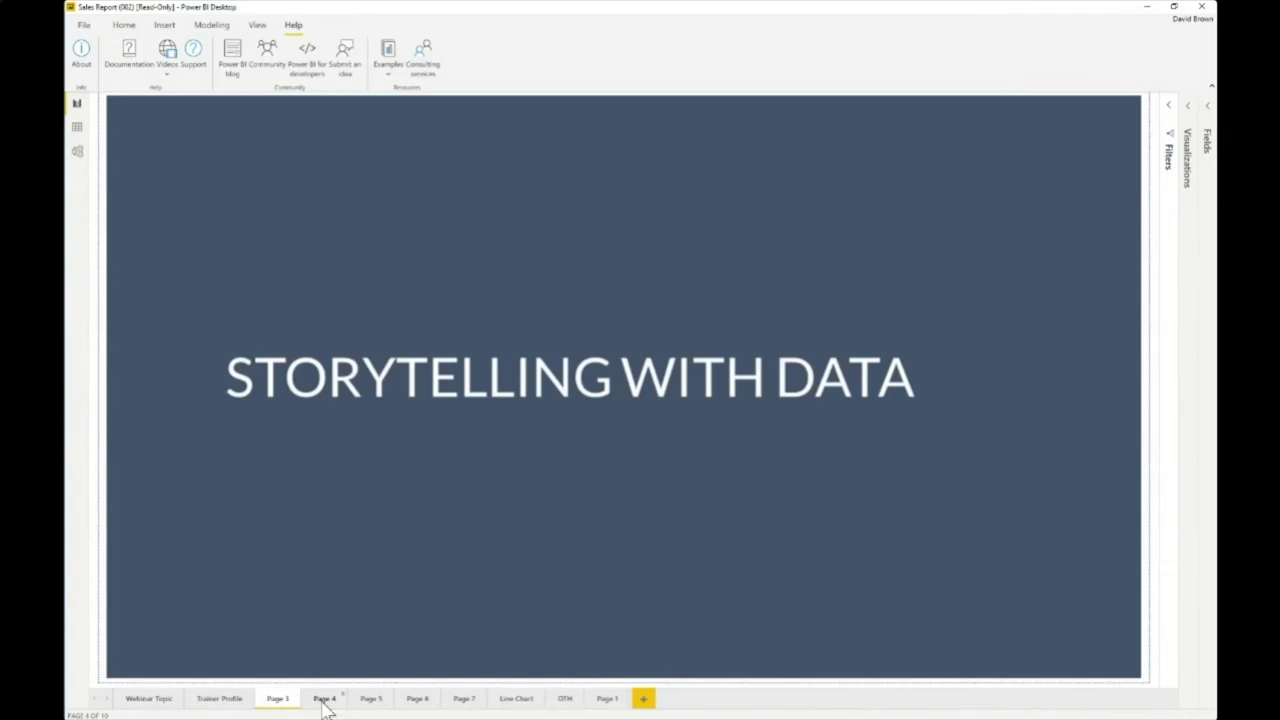
left_click(324, 699)
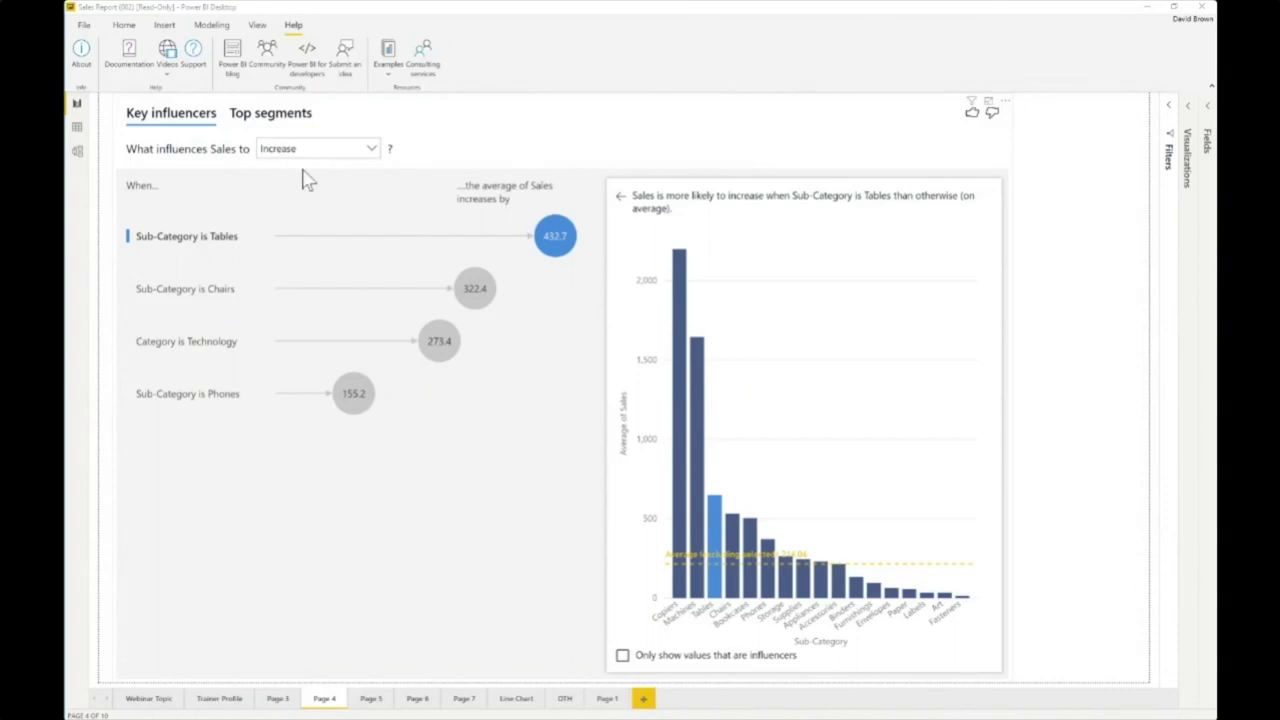
left_click(371, 150)
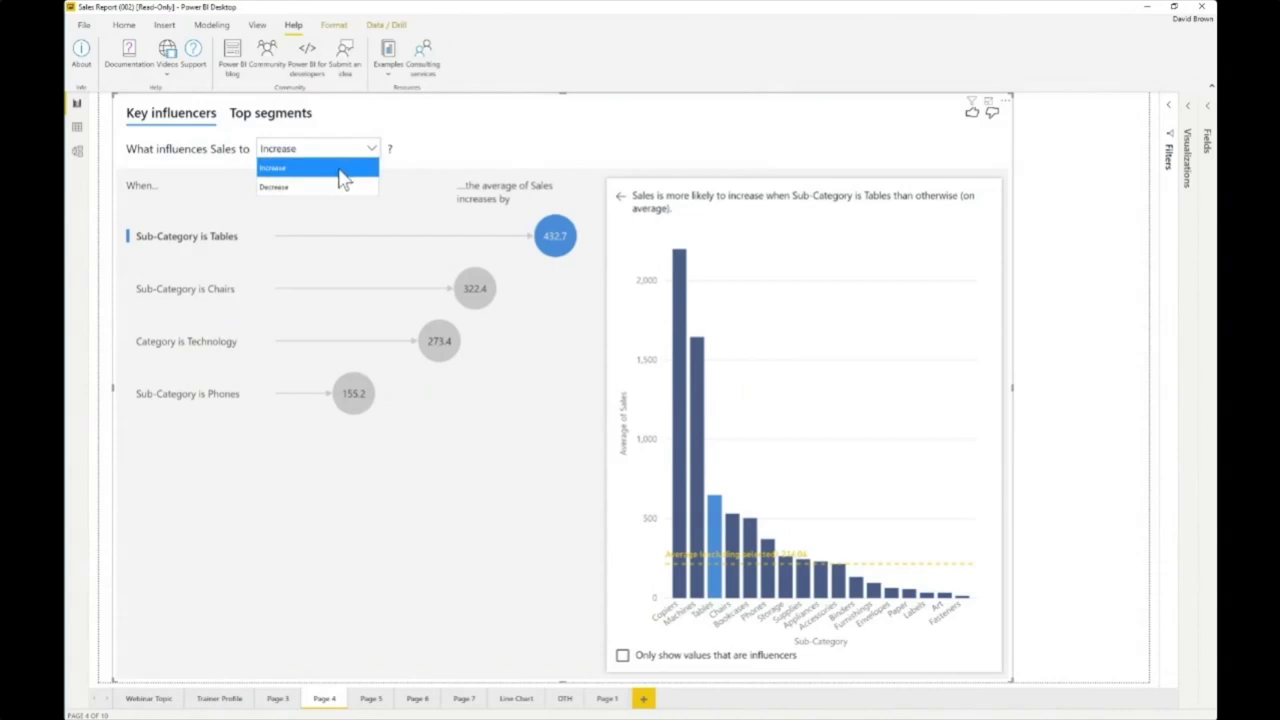
left_click(460, 147)
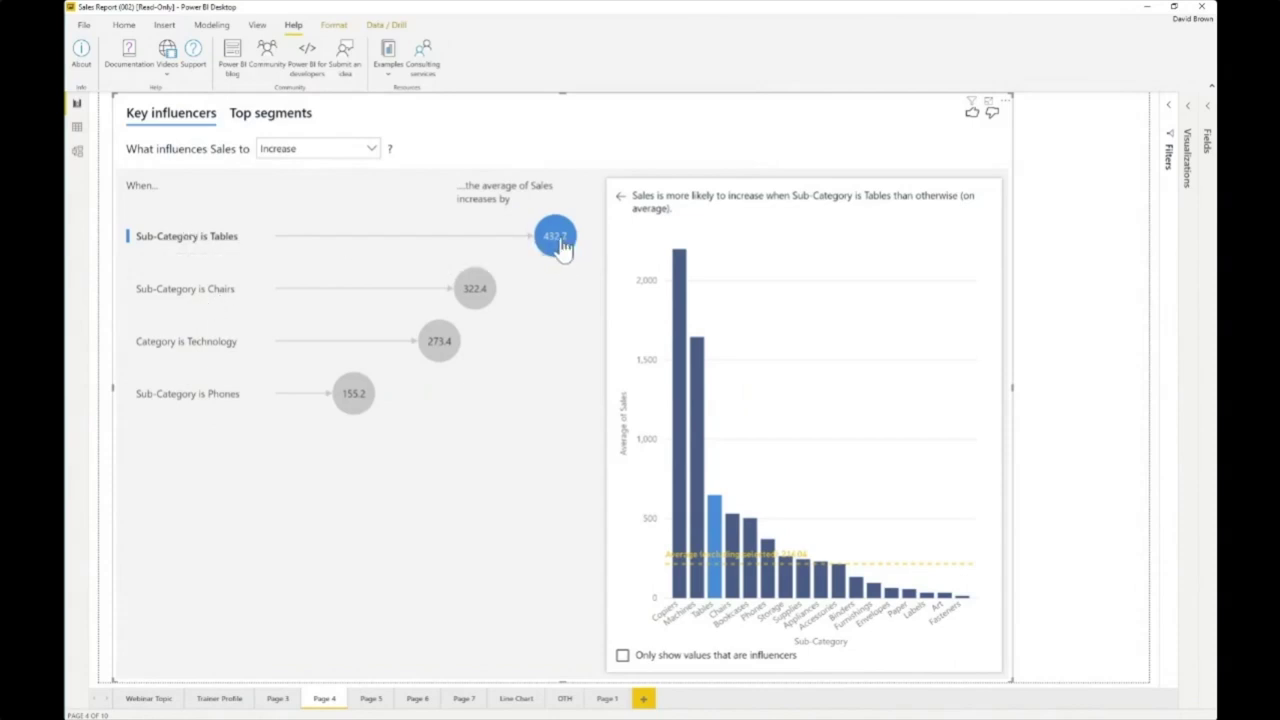
Examine the Sales breakdown charts for the Sub-Category is Chairs and Category is Technology influencers.
left_click(476, 292)
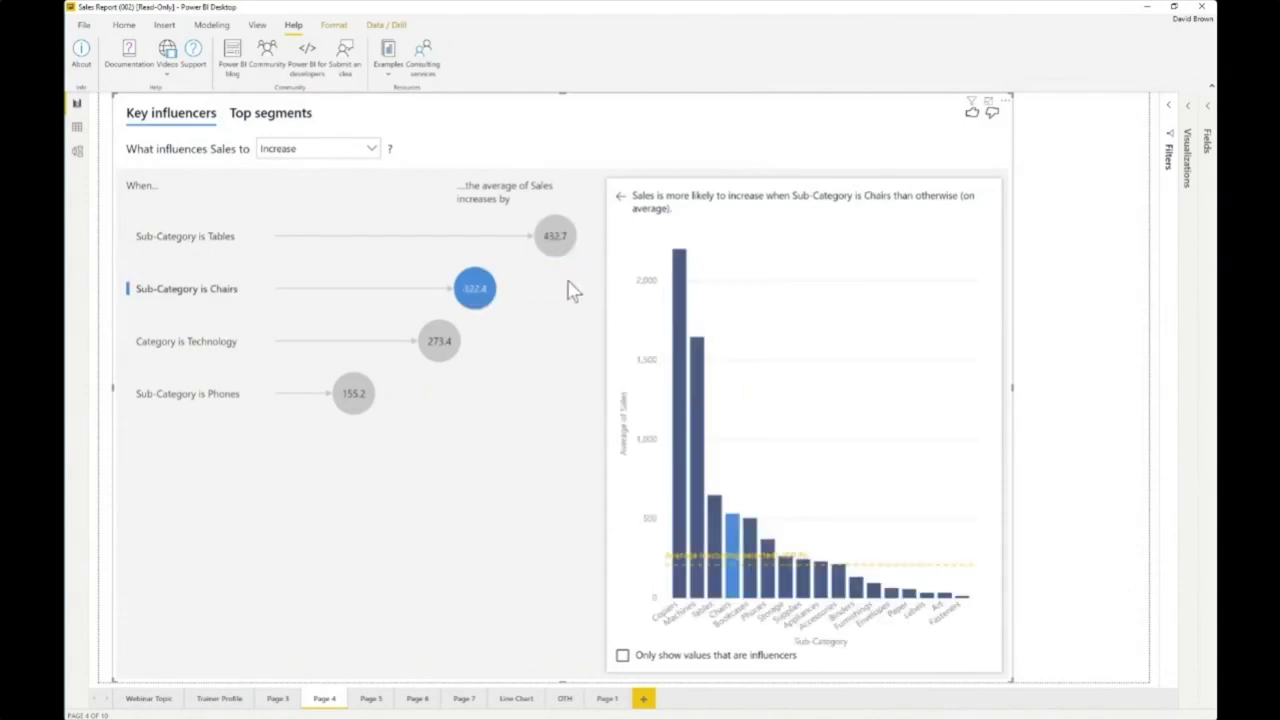
left_click(445, 342)
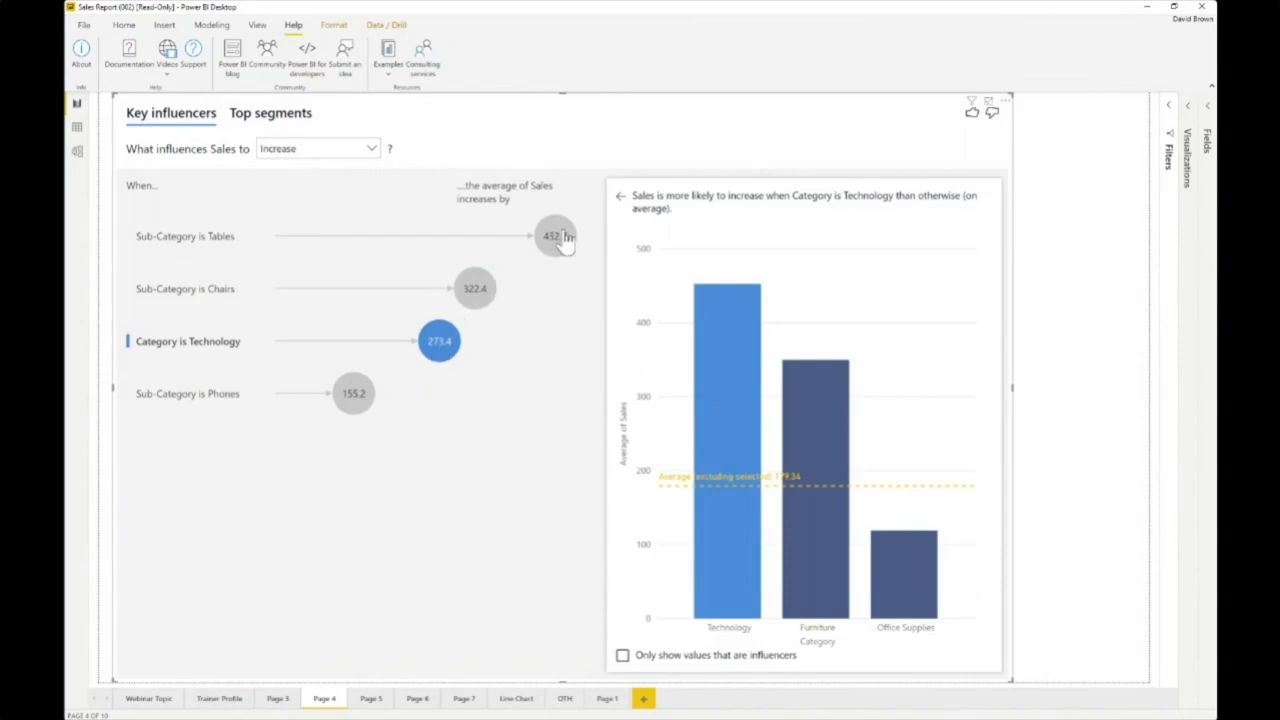
Switch the key influencers analysis to Decrease and inspect the Office Supplies column in its breakdown chart.
mouse_move(565, 237)
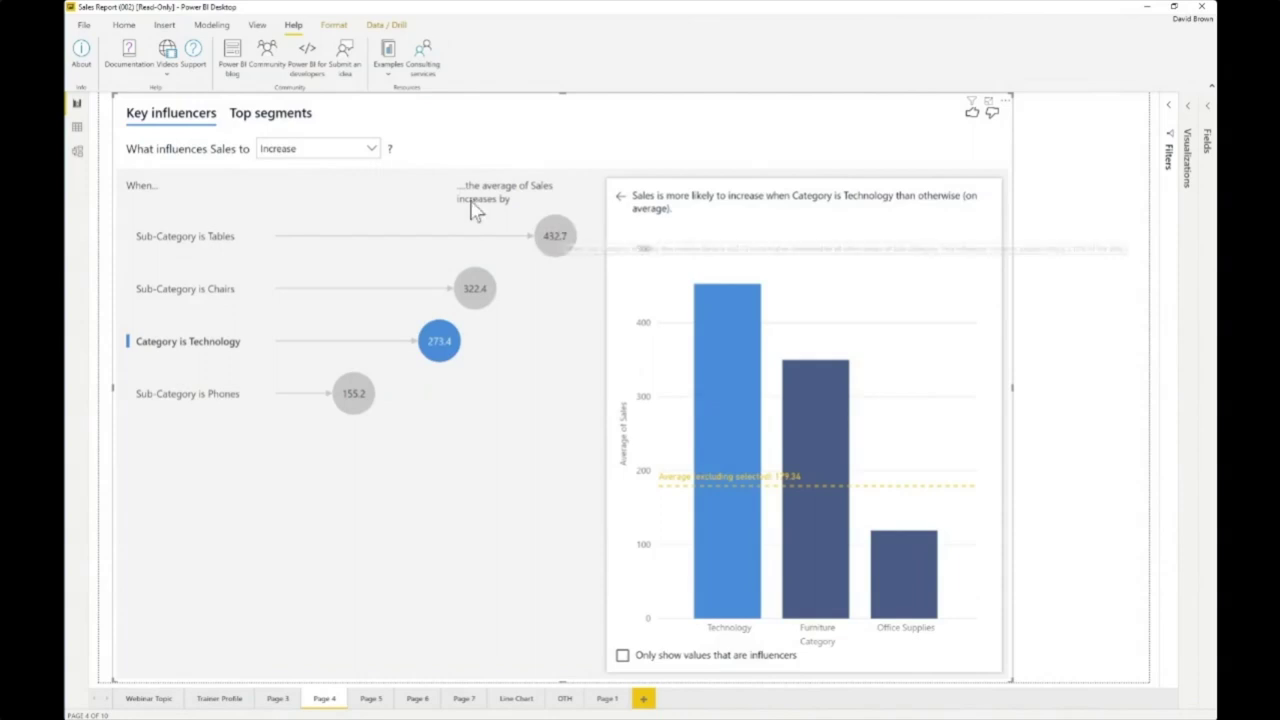
left_click(374, 150)
left_click(330, 188)
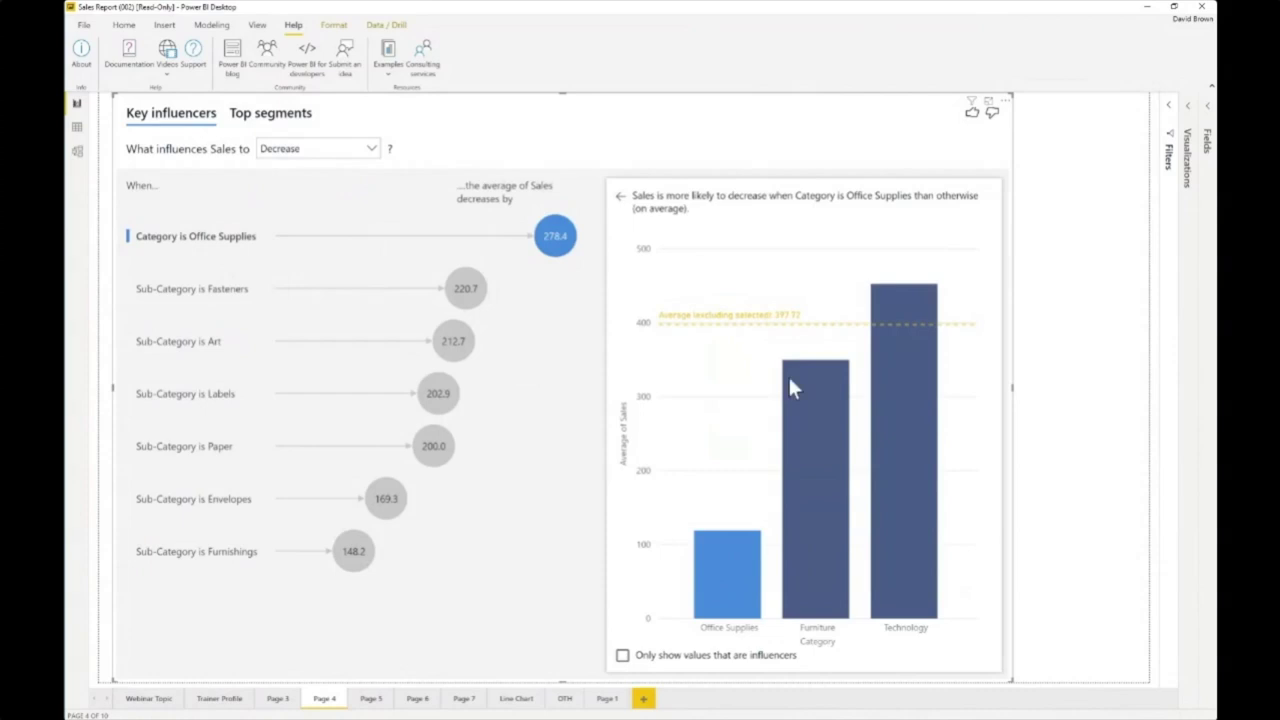
left_click(729, 571)
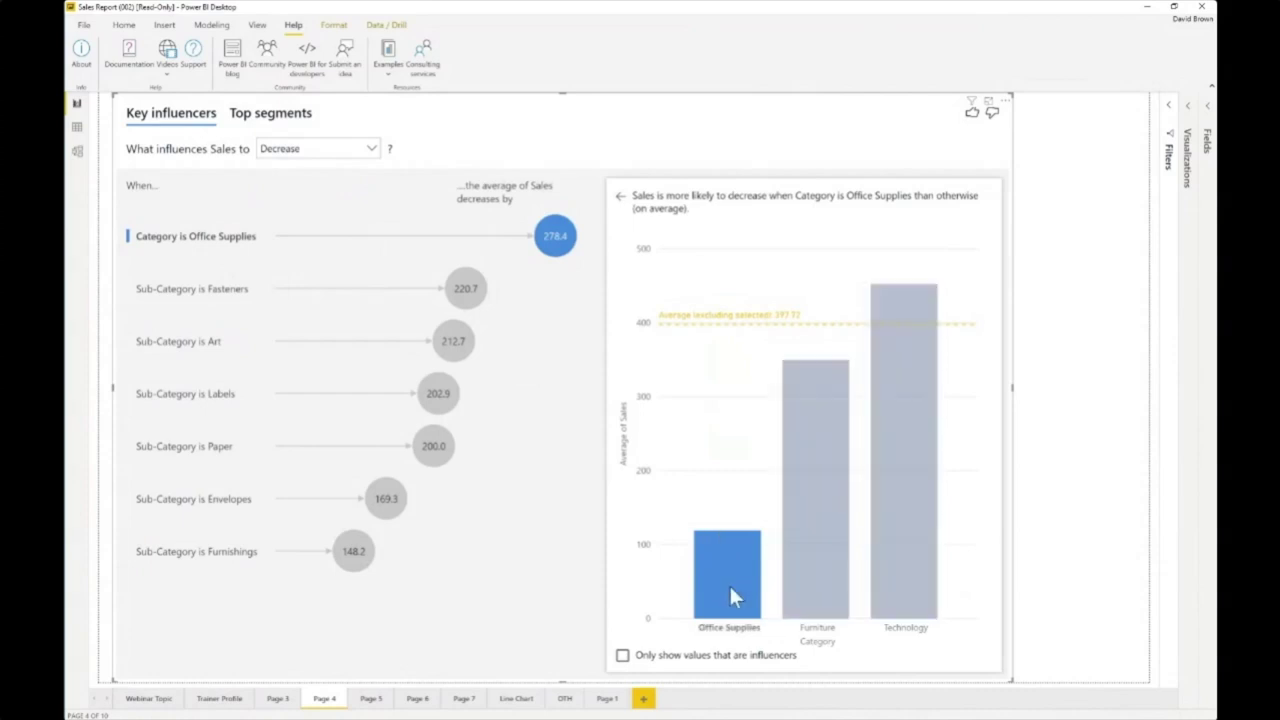
left_click(725, 580)
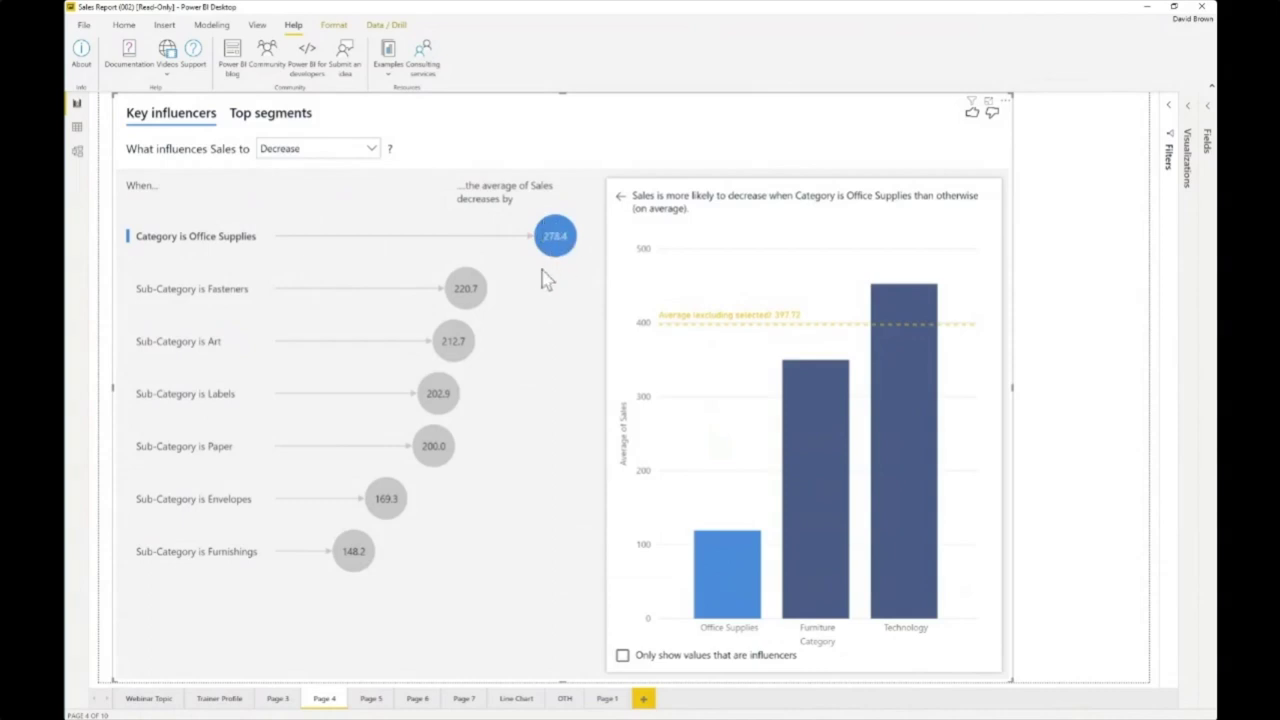
Examine Segment 4 among the top segments for low Sales, and return to the key influencers view.
left_click(285, 118)
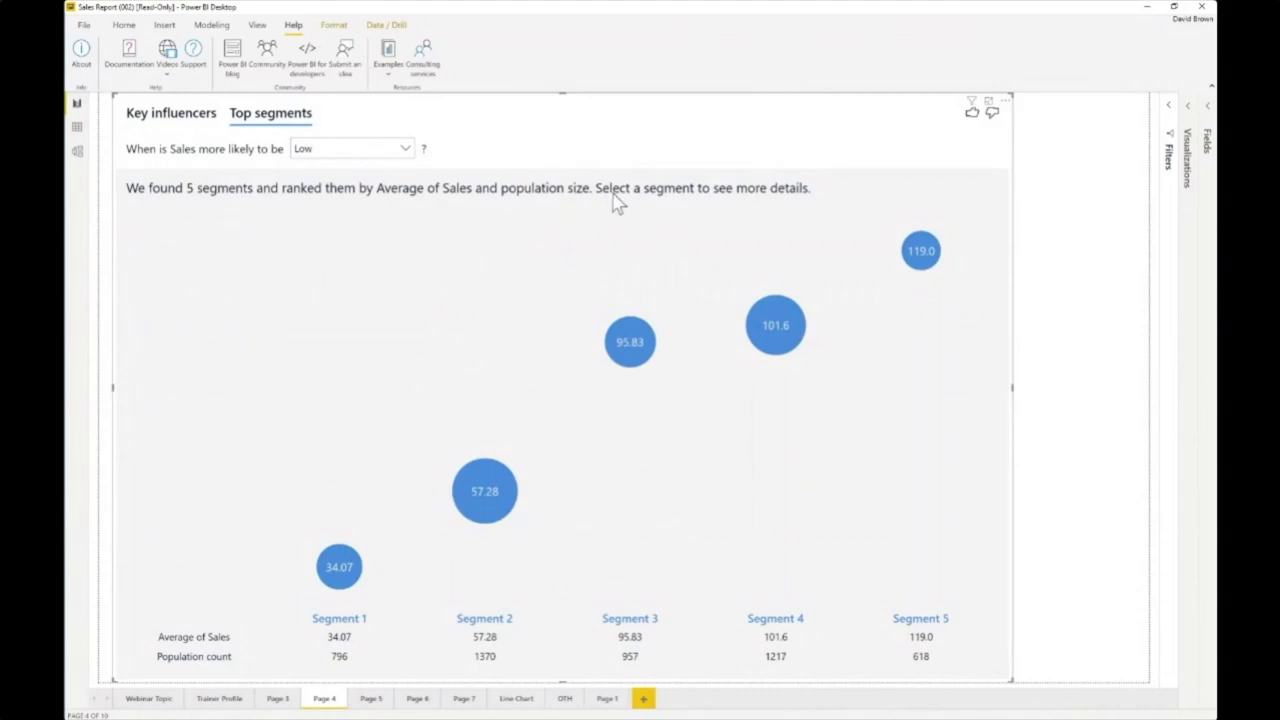
left_click(776, 328)
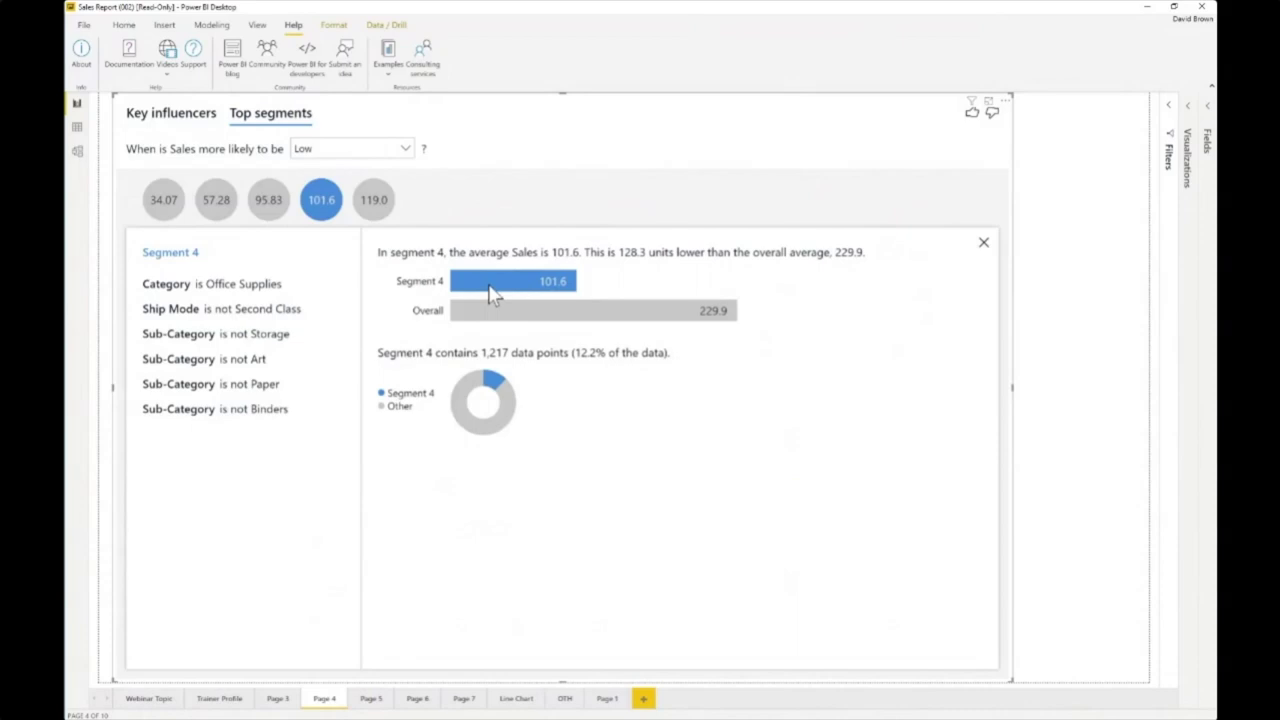
left_click(171, 113)
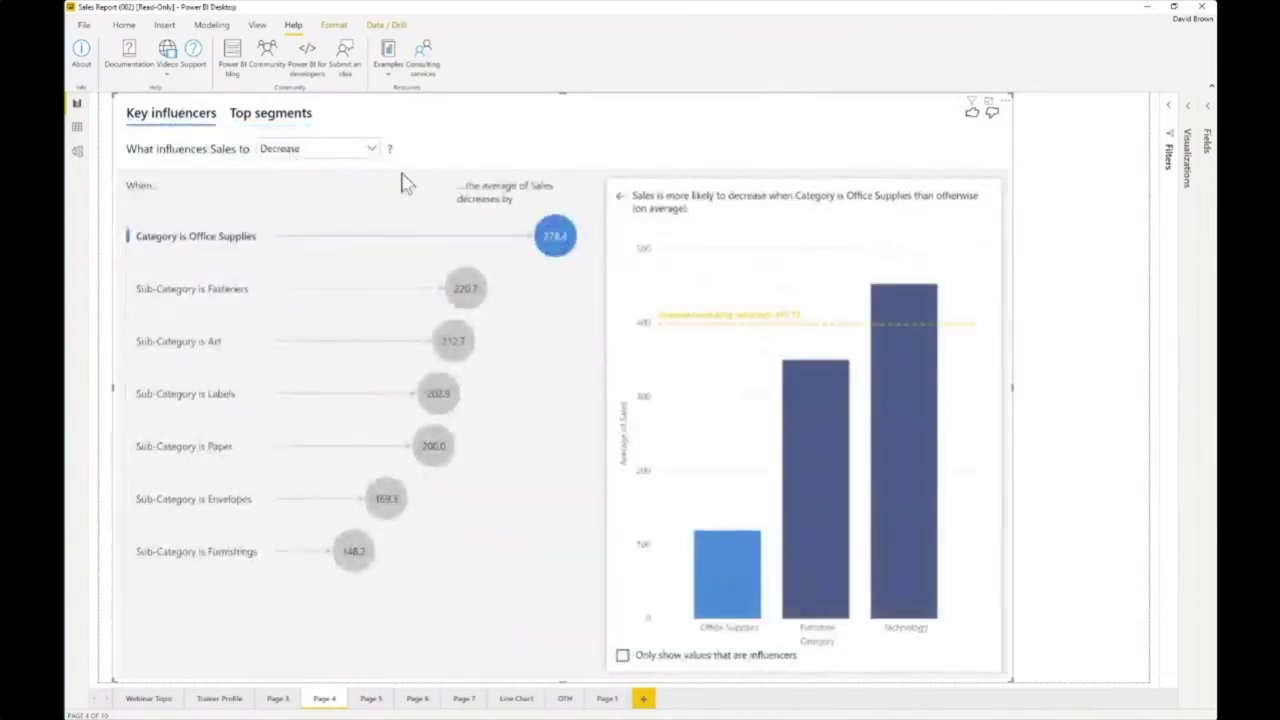
Expand the Visualizations and Fields panes, and show Page 5 and Page 6 of the report.
left_click(1188, 116)
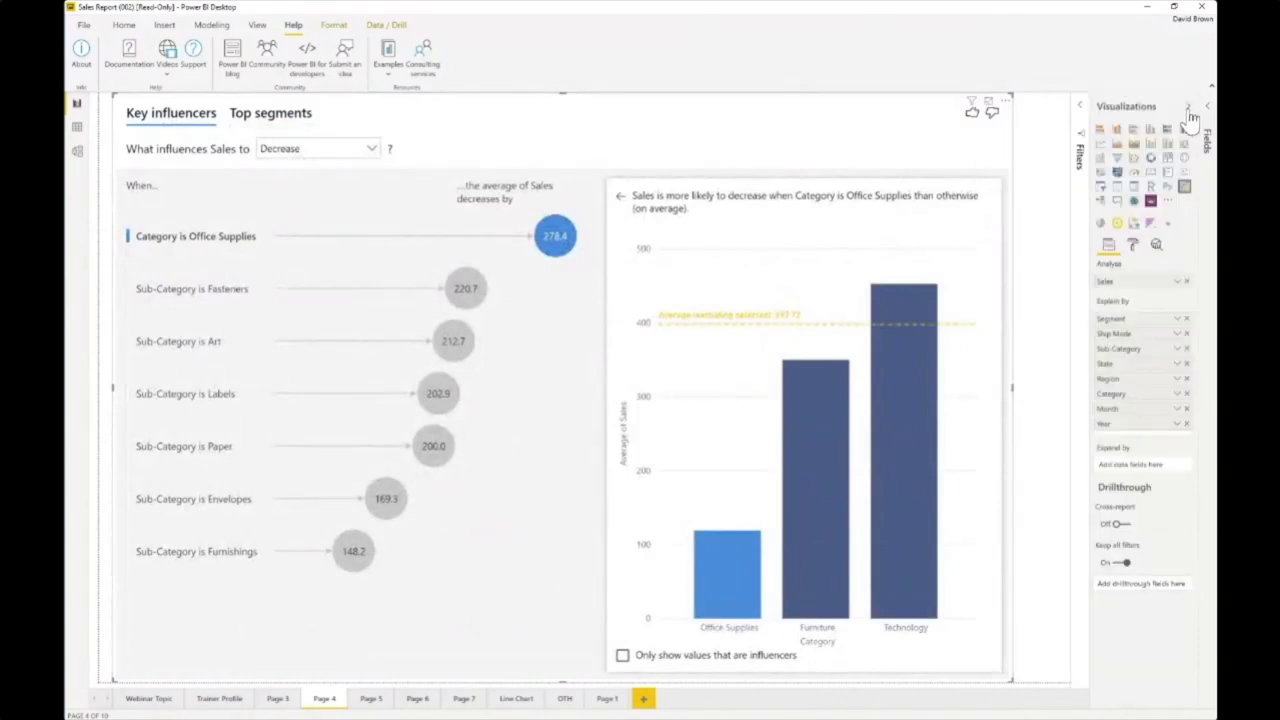
left_click(1205, 135)
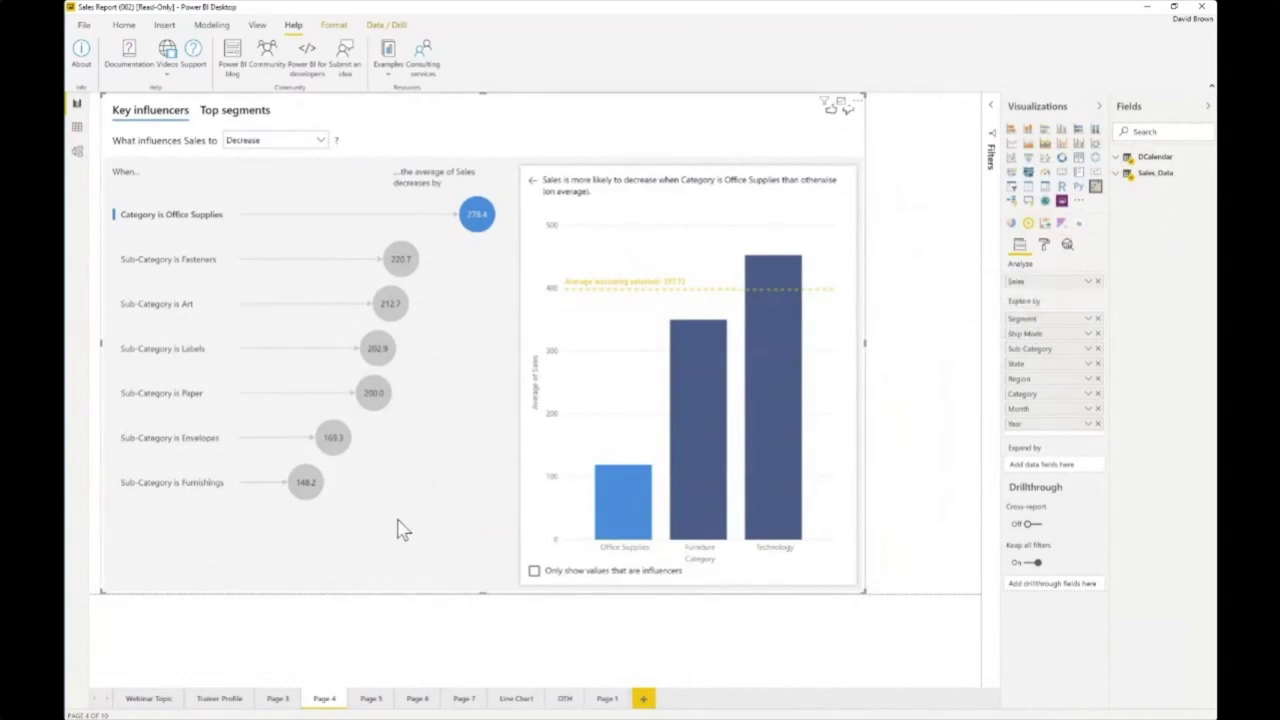
left_click(369, 700)
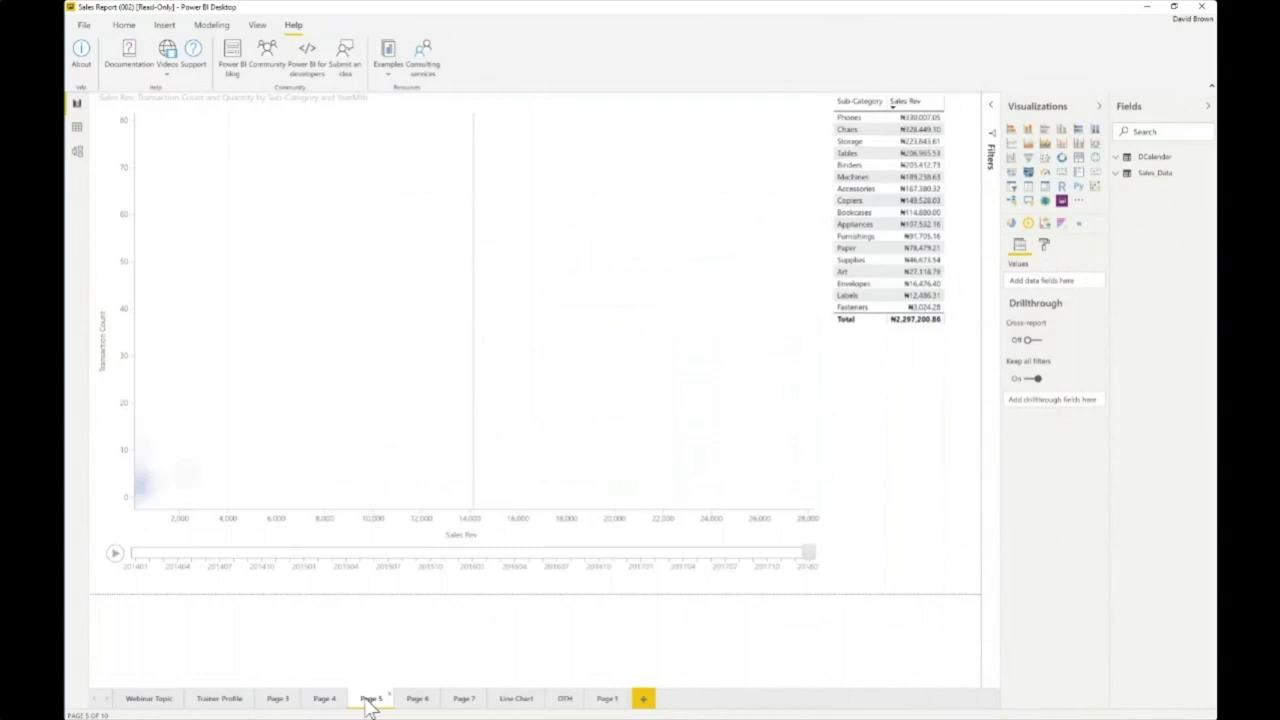
mouse_move(397, 413)
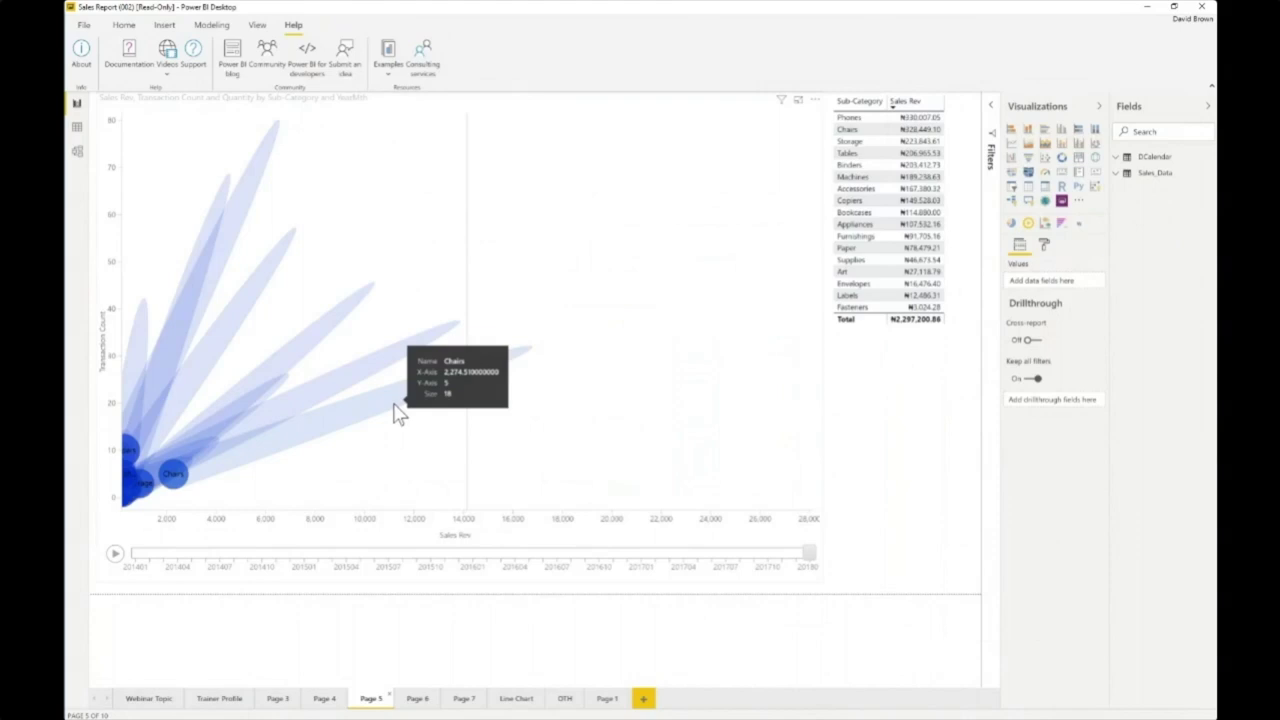
key("ctrl+Page_Down")
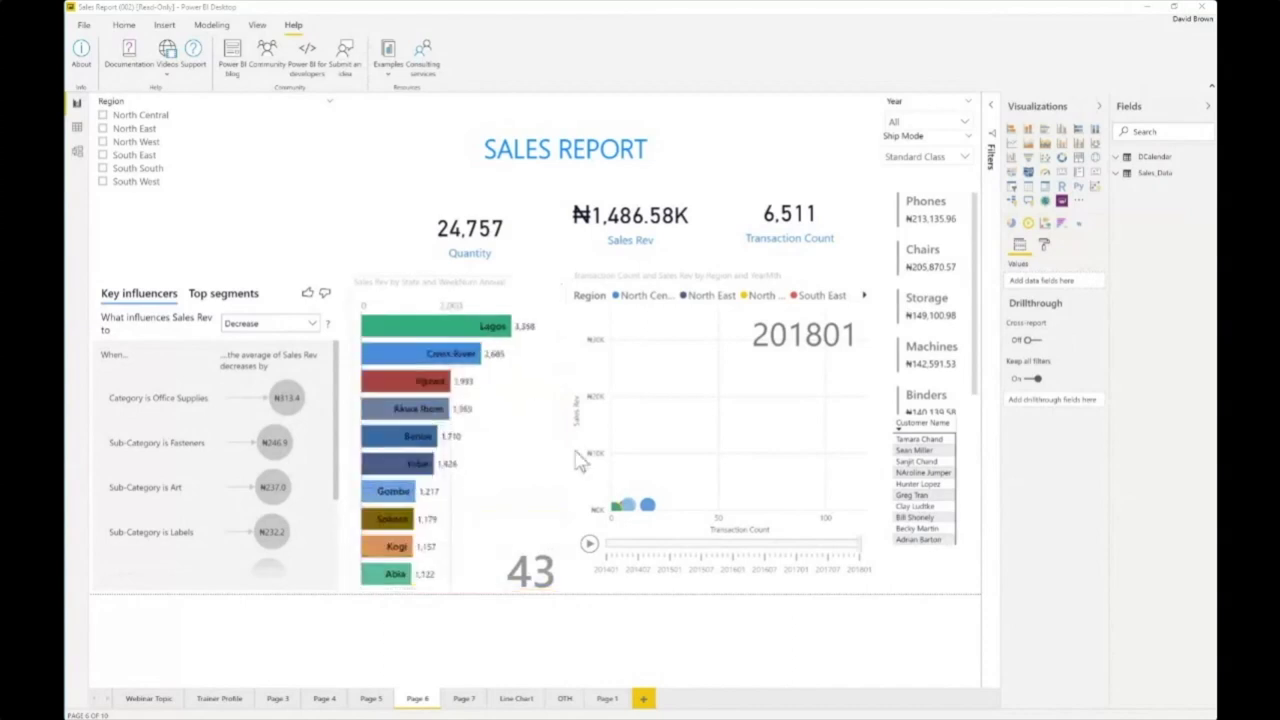
Turn off autoPlay in the settings of the animated Sales Rev by State bar chart.
left_click(491, 471)
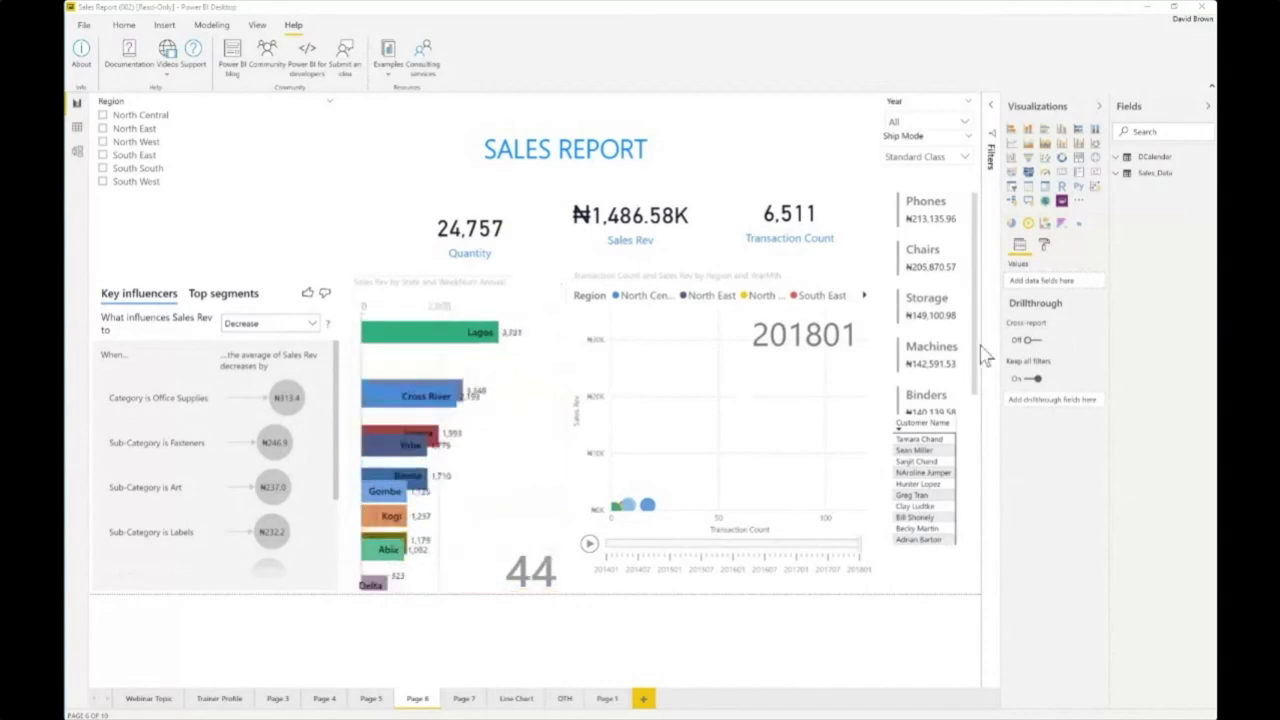
left_click(1045, 246)
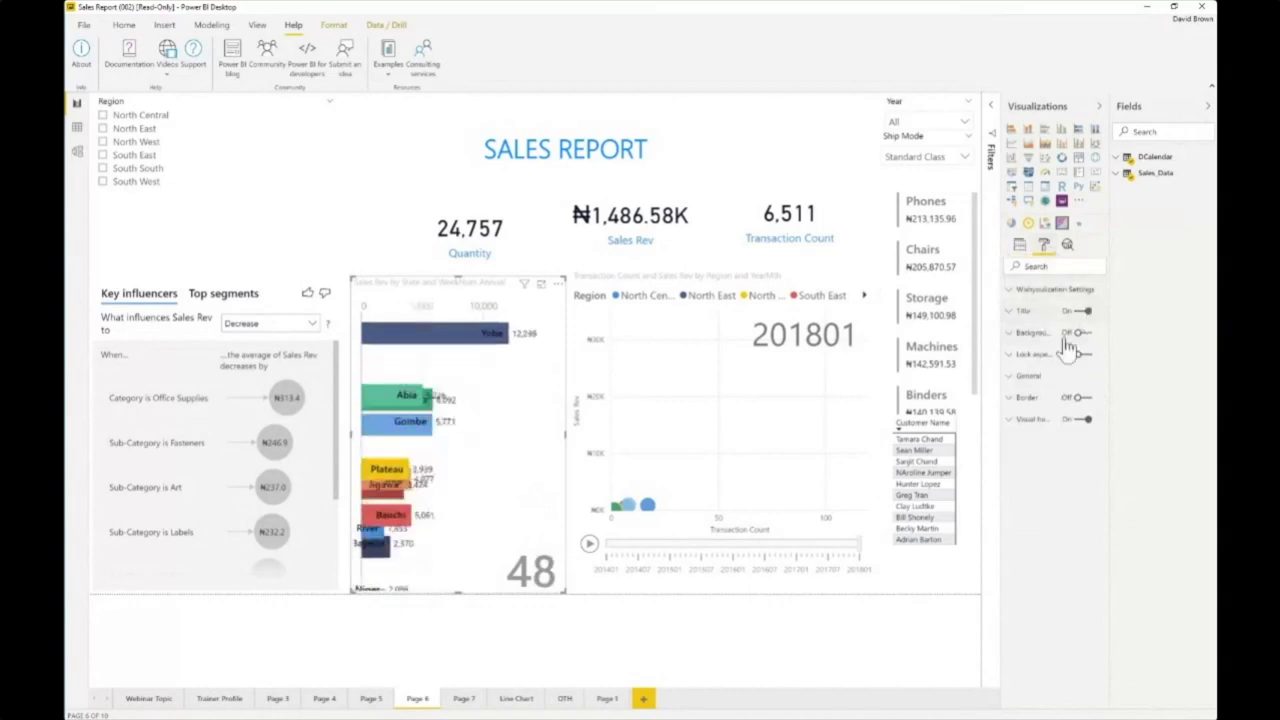
left_click(1016, 292)
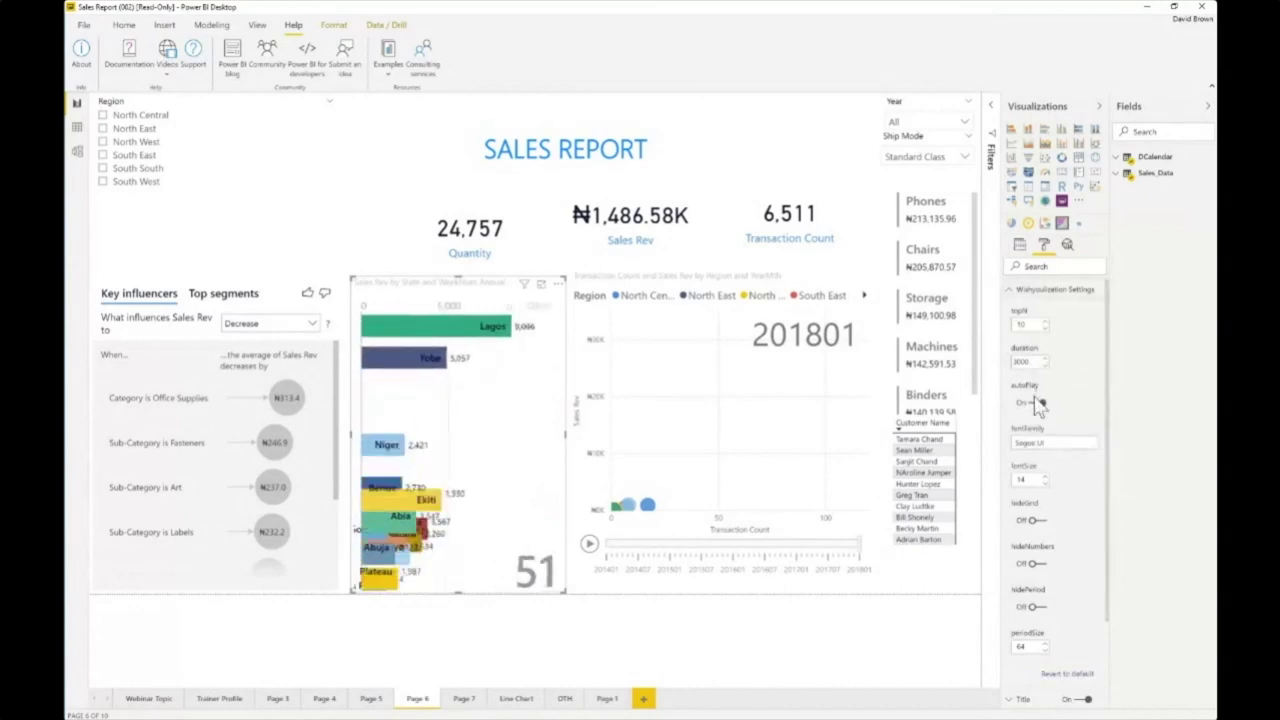
left_click(1037, 403)
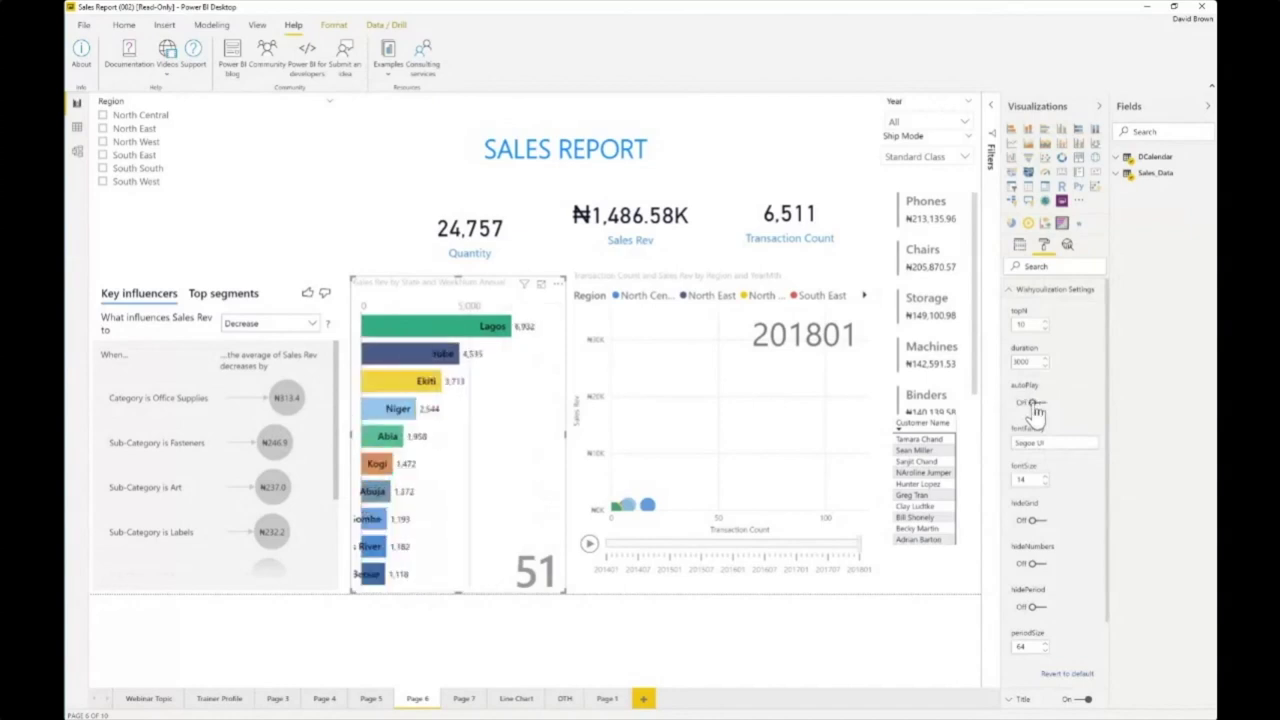
left_click(518, 494)
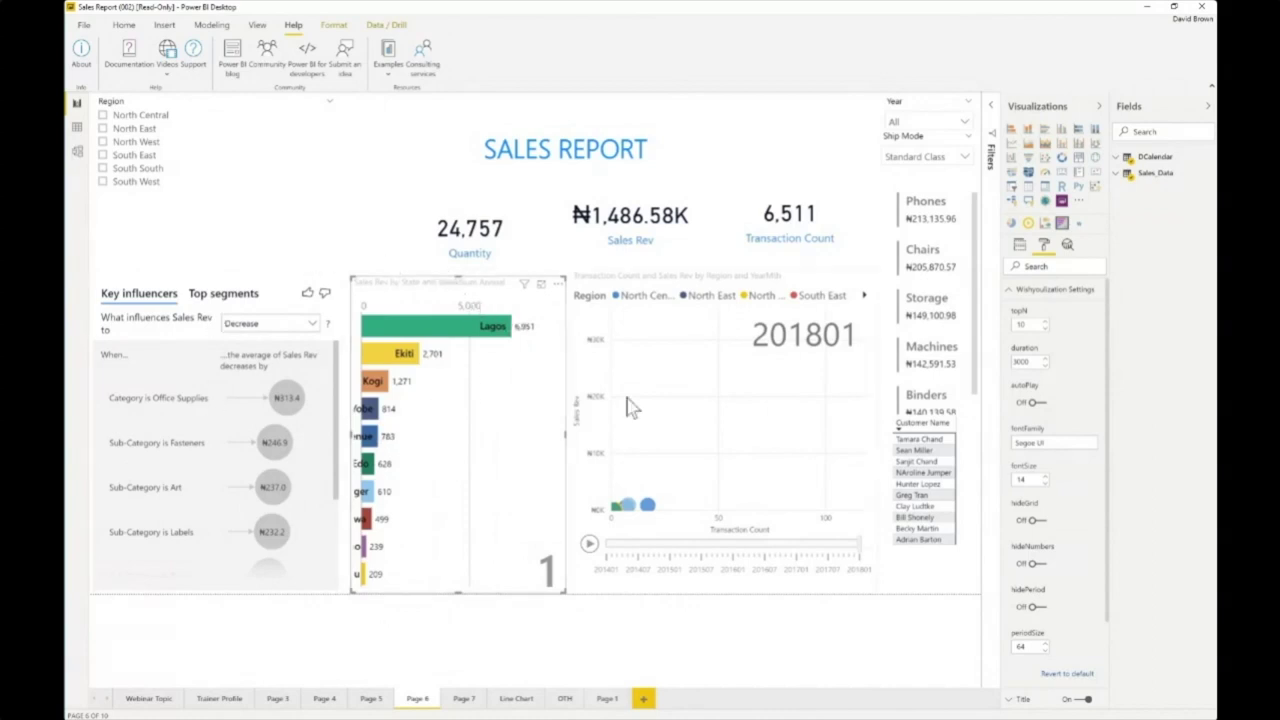
Play the Transaction Count and Sales Rev scatter chart's animation and look at the Sub-Category sales card.
left_click(590, 547)
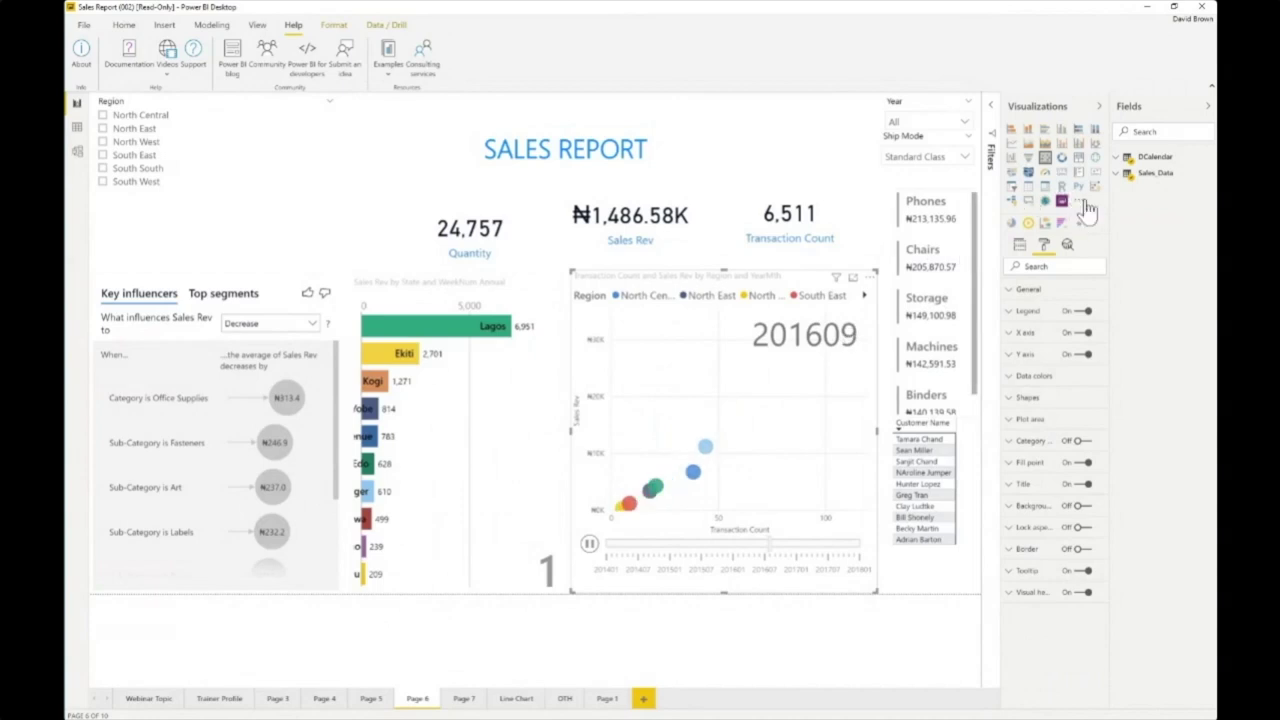
left_click(964, 247)
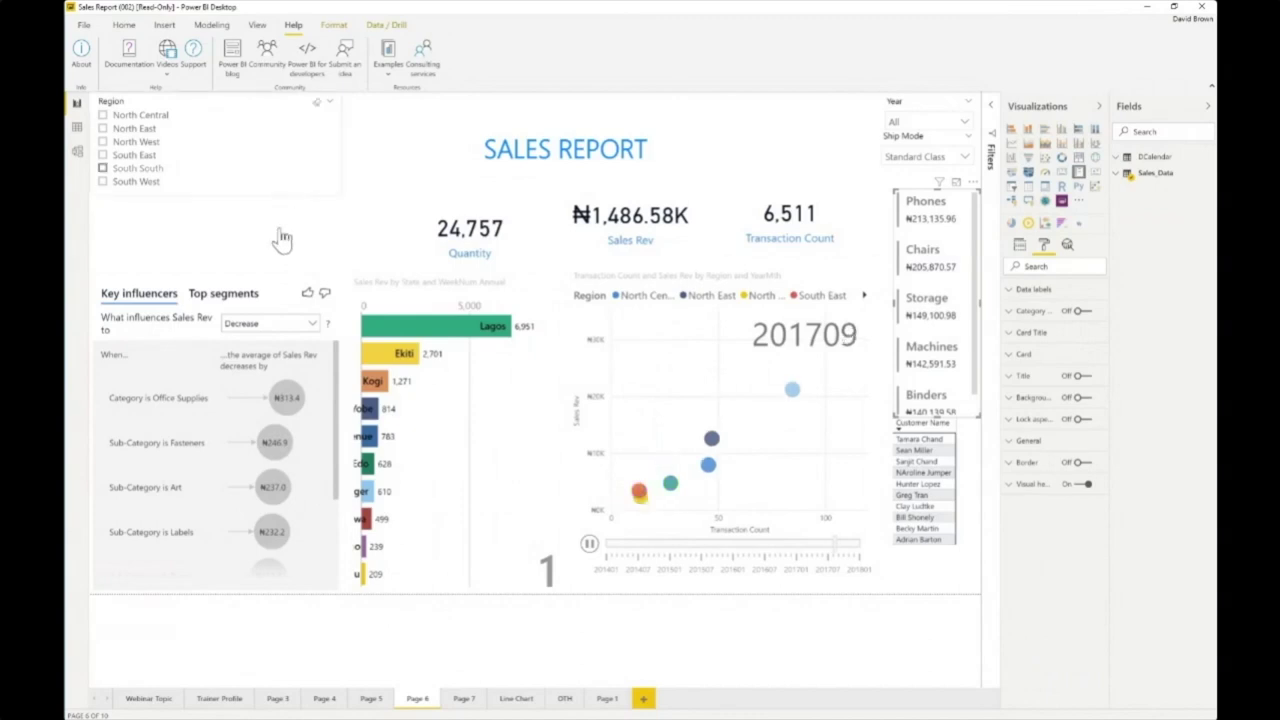
left_click(406, 172)
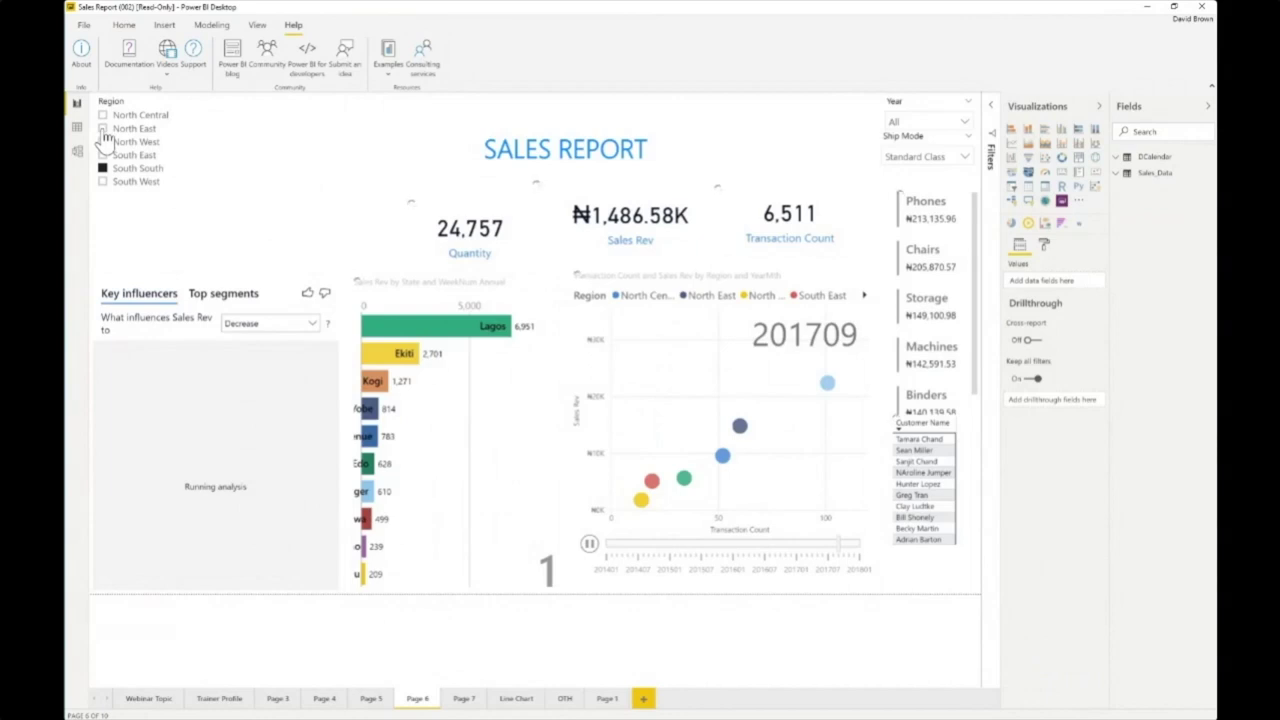
Filter the report page to the North East region with the Region slicer.
left_click(103, 133)
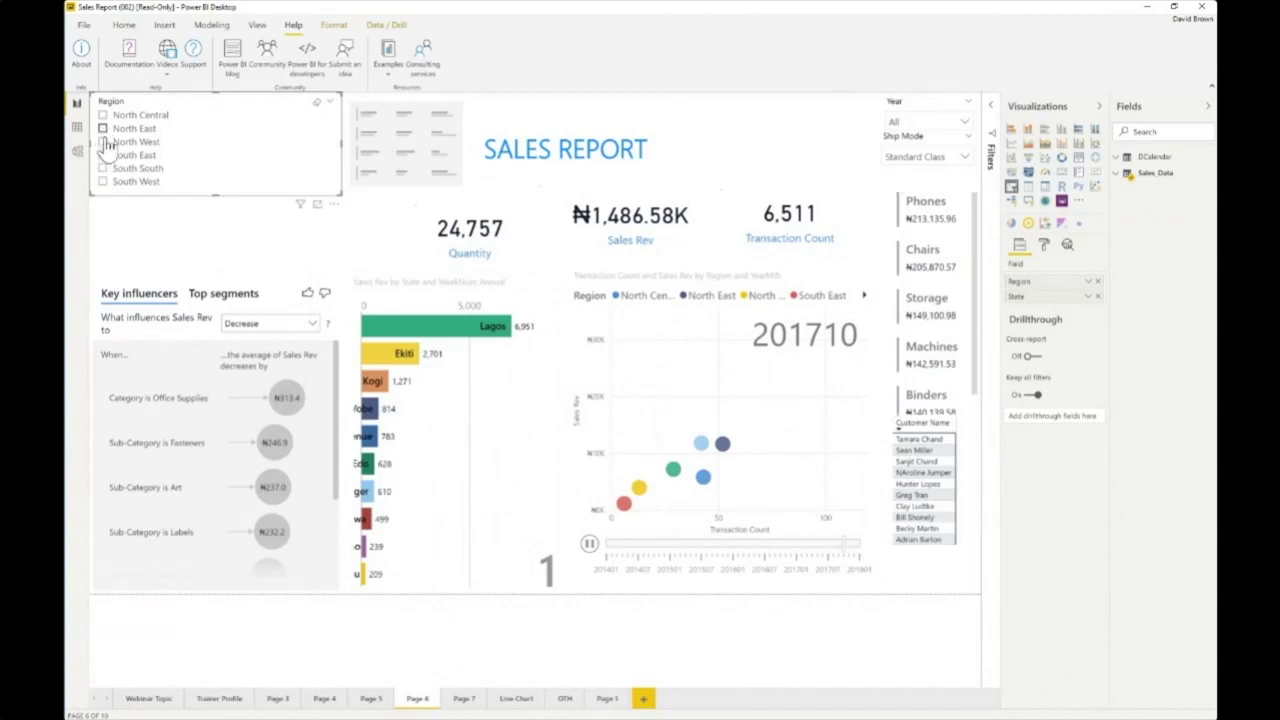
left_click(102, 129)
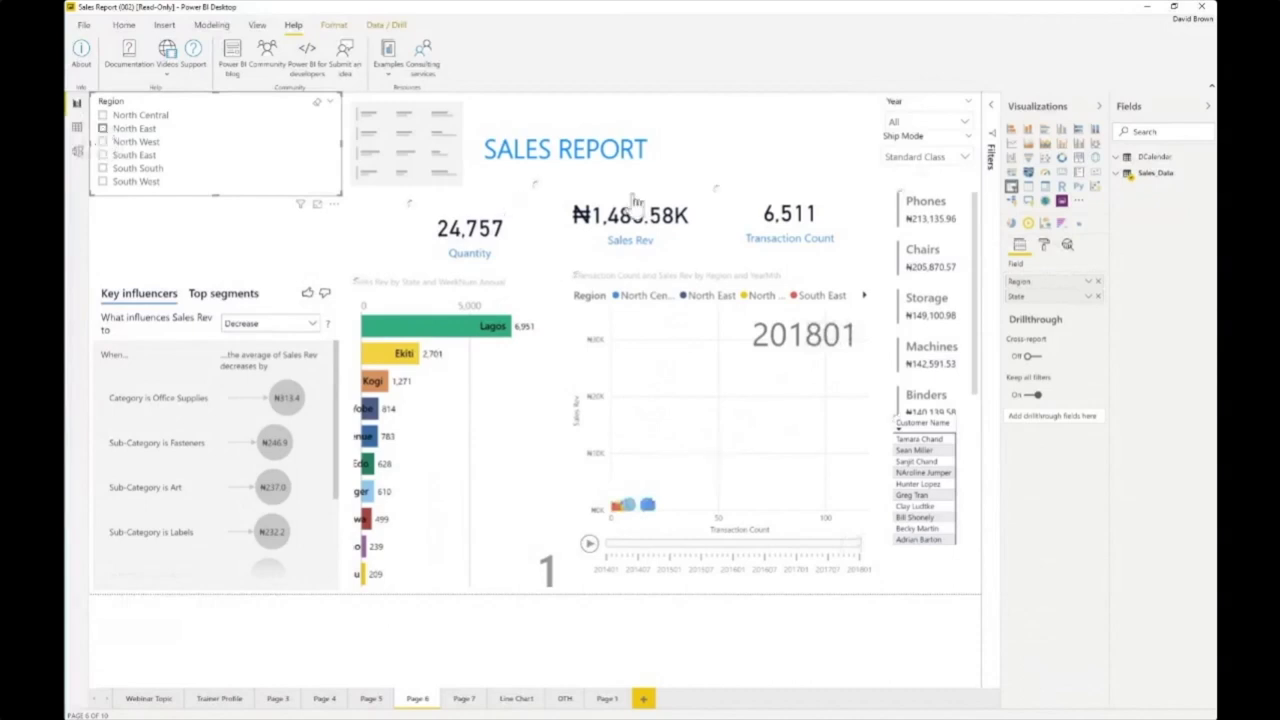
Start a Top N filter on State for the Region slicer, showing the top 3 items.
left_click(992, 110)
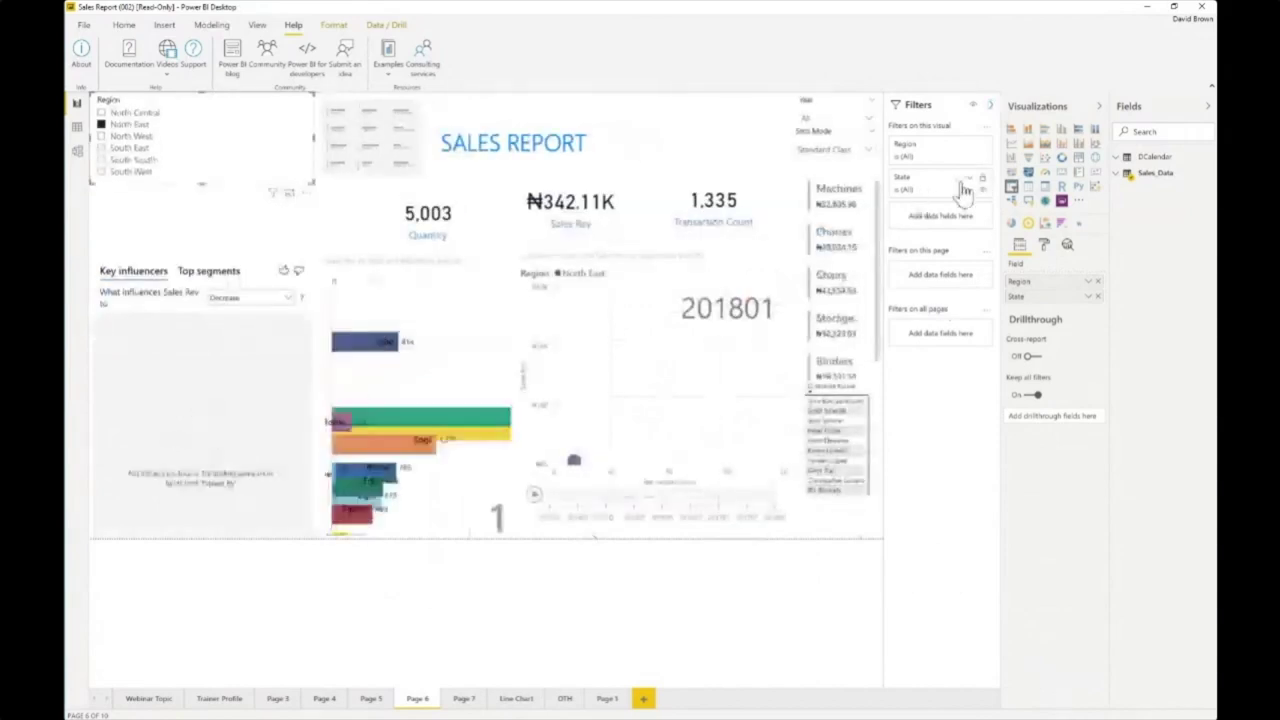
left_click(972, 183)
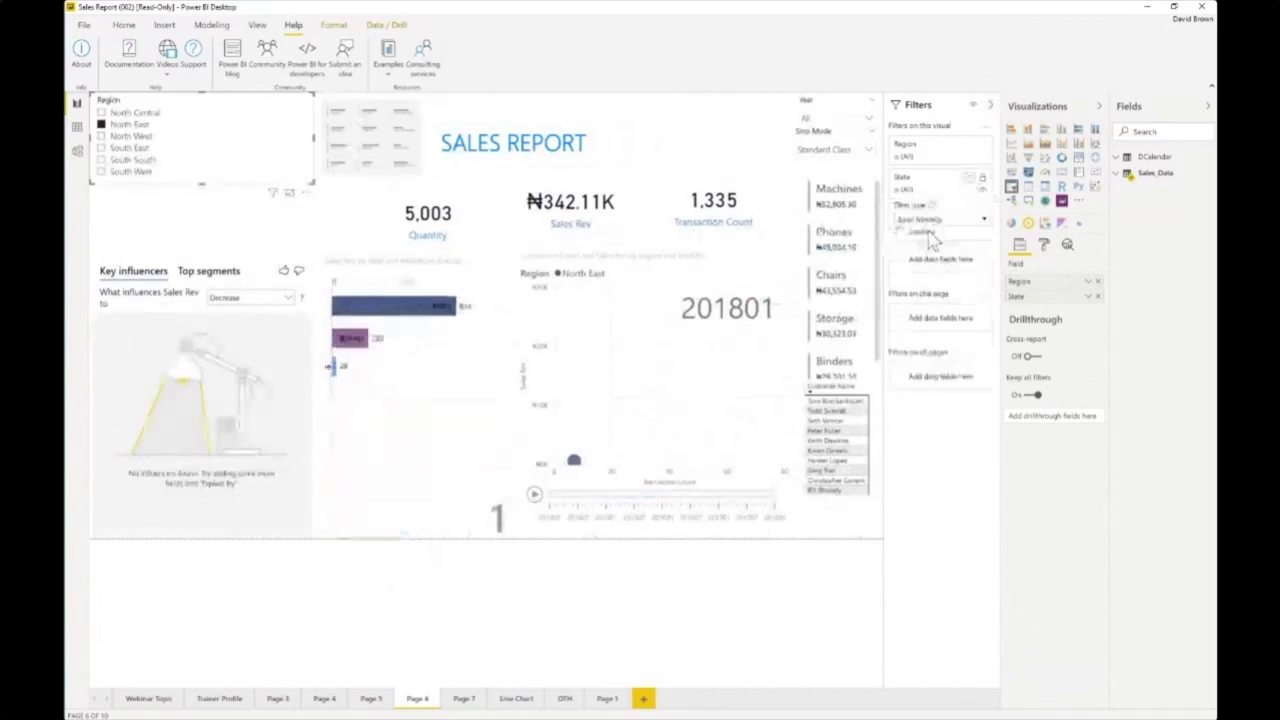
left_click(968, 183)
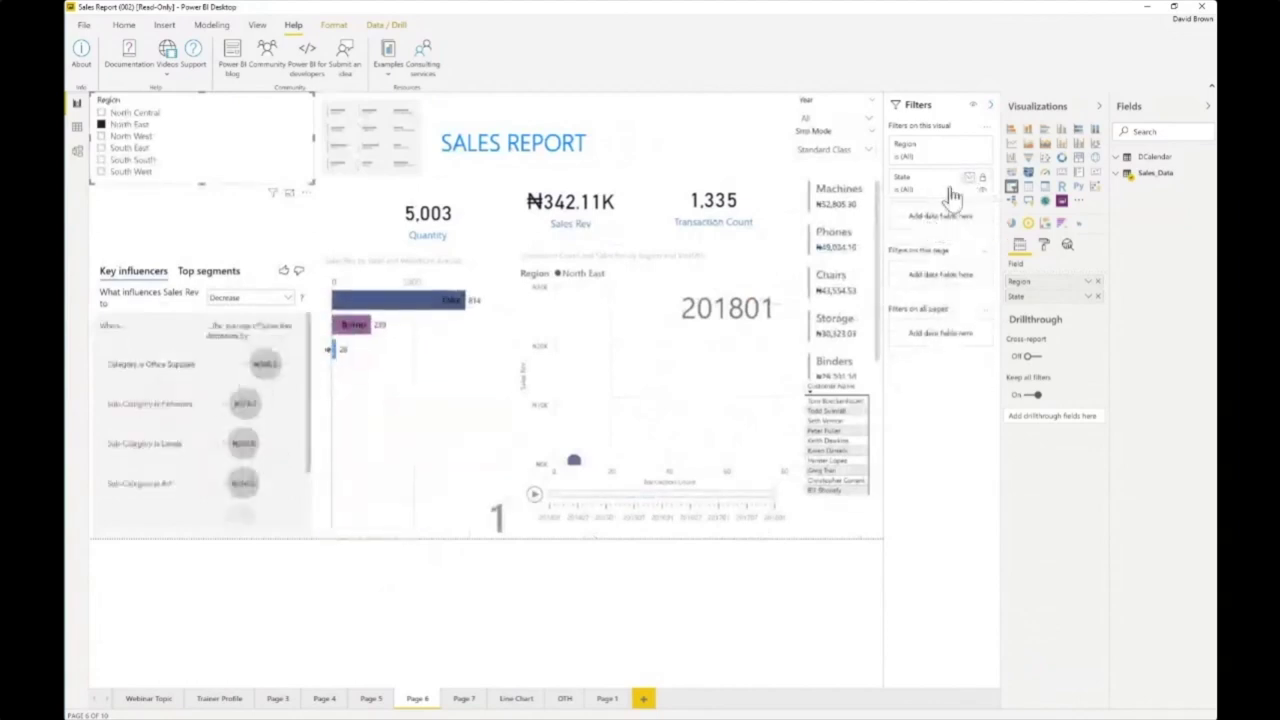
left_click(970, 184)
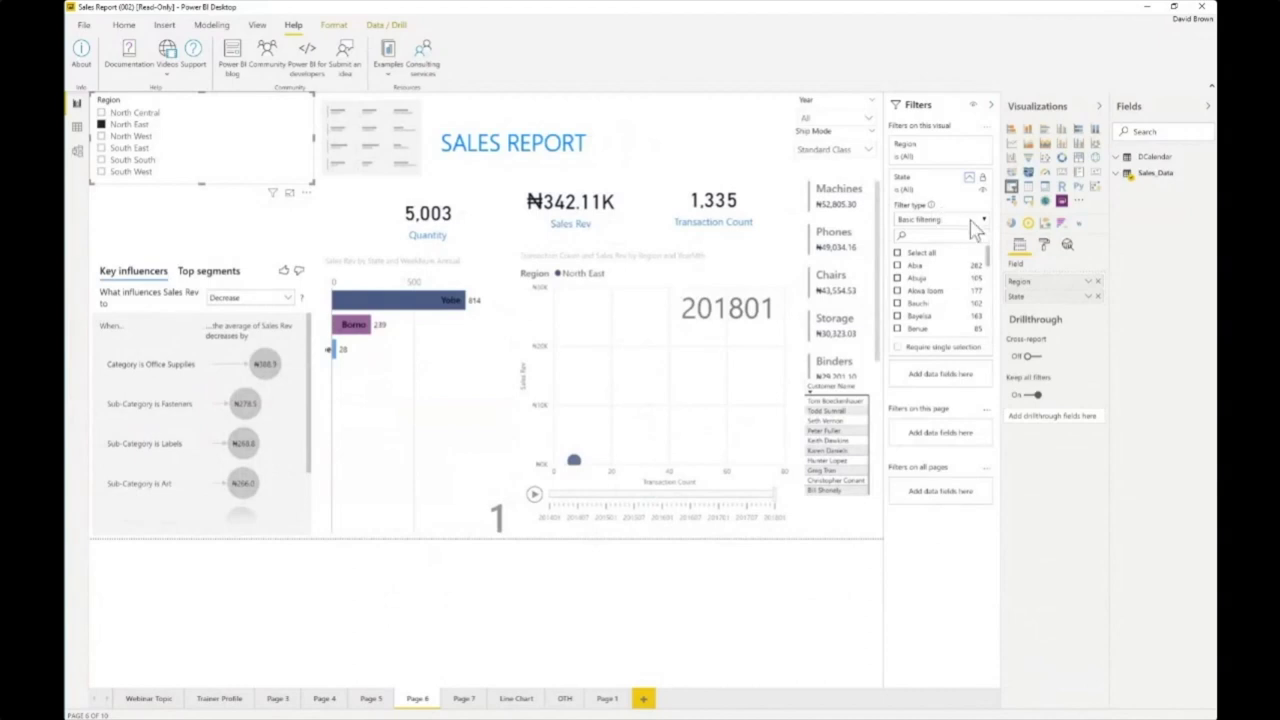
left_click(986, 221)
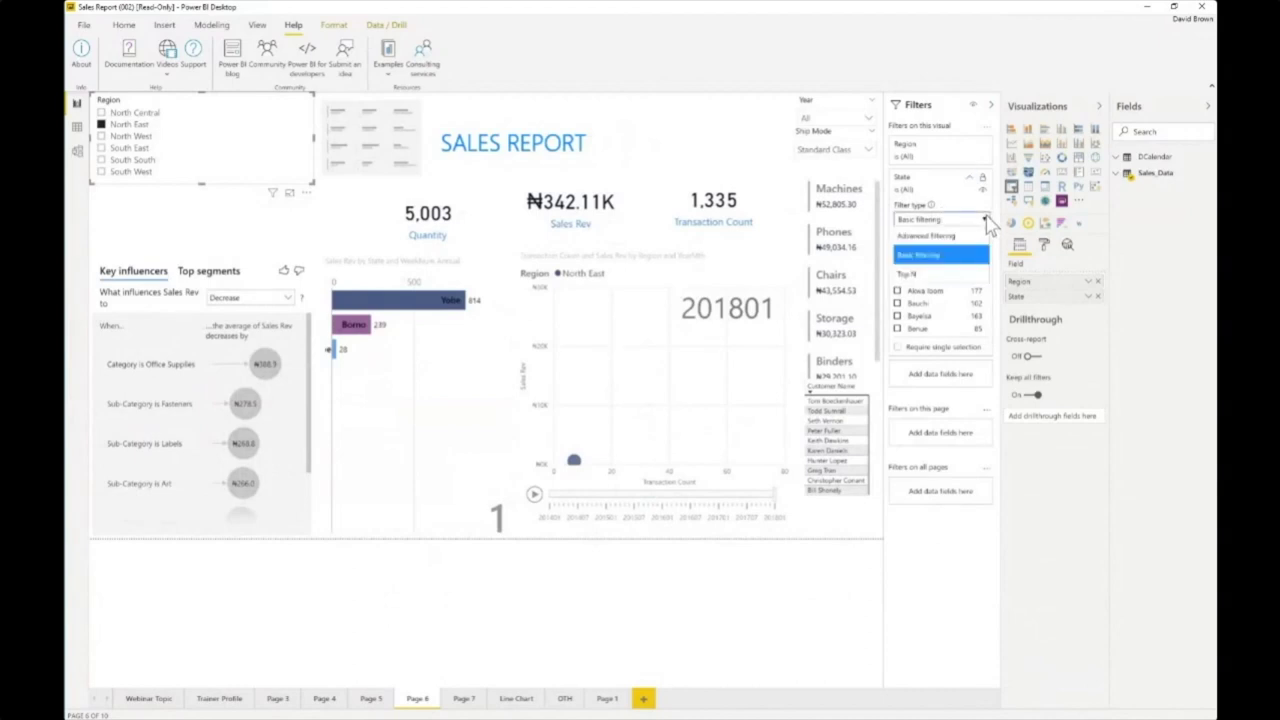
left_click(940, 276)
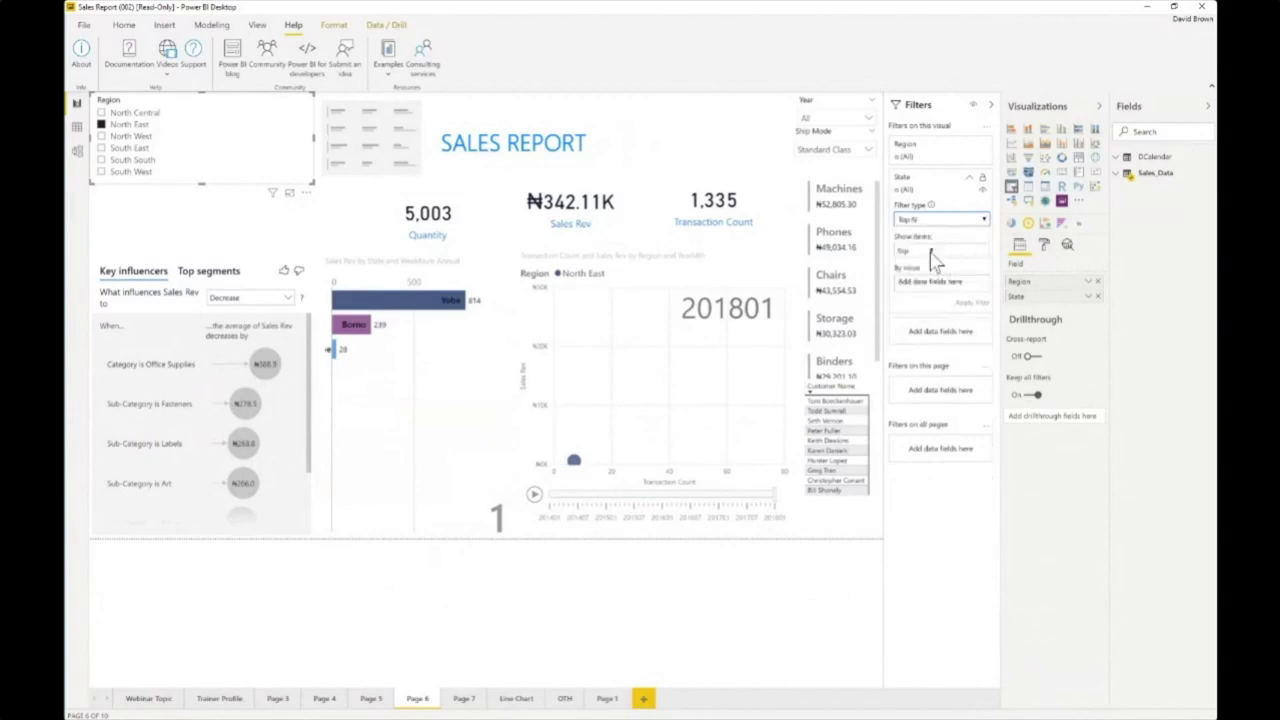
left_click(930, 253)
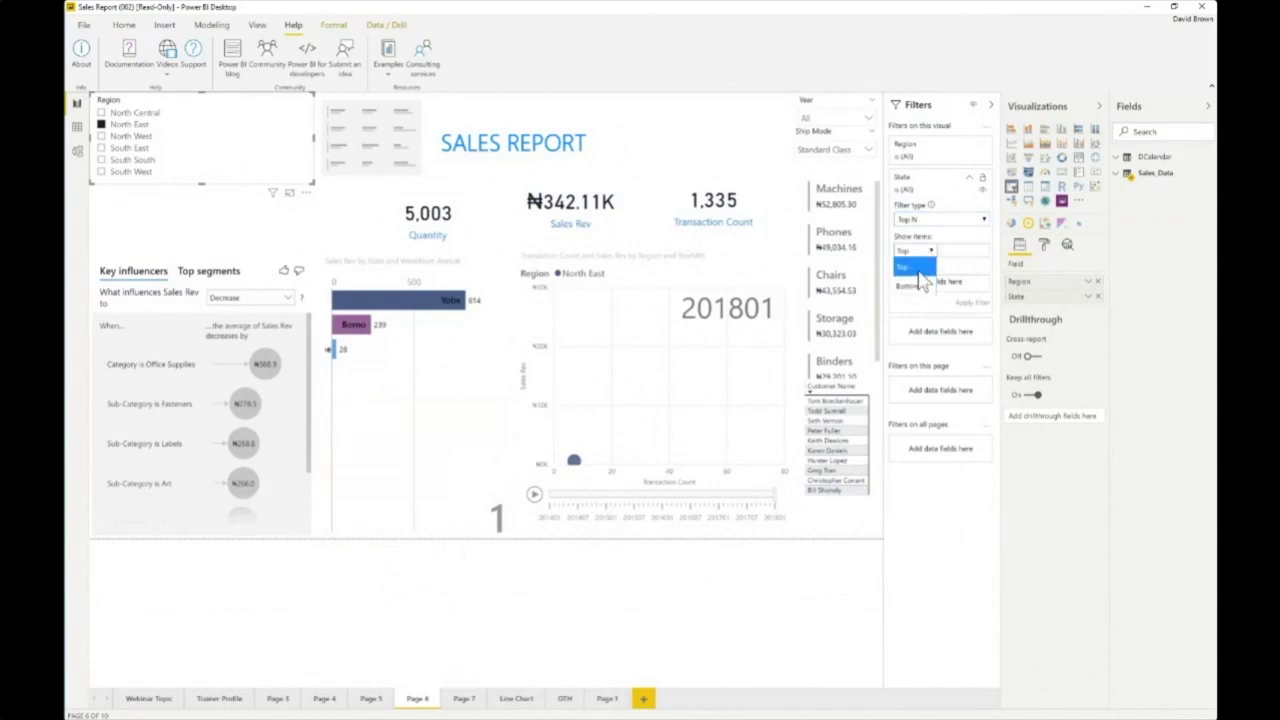
left_click(917, 270)
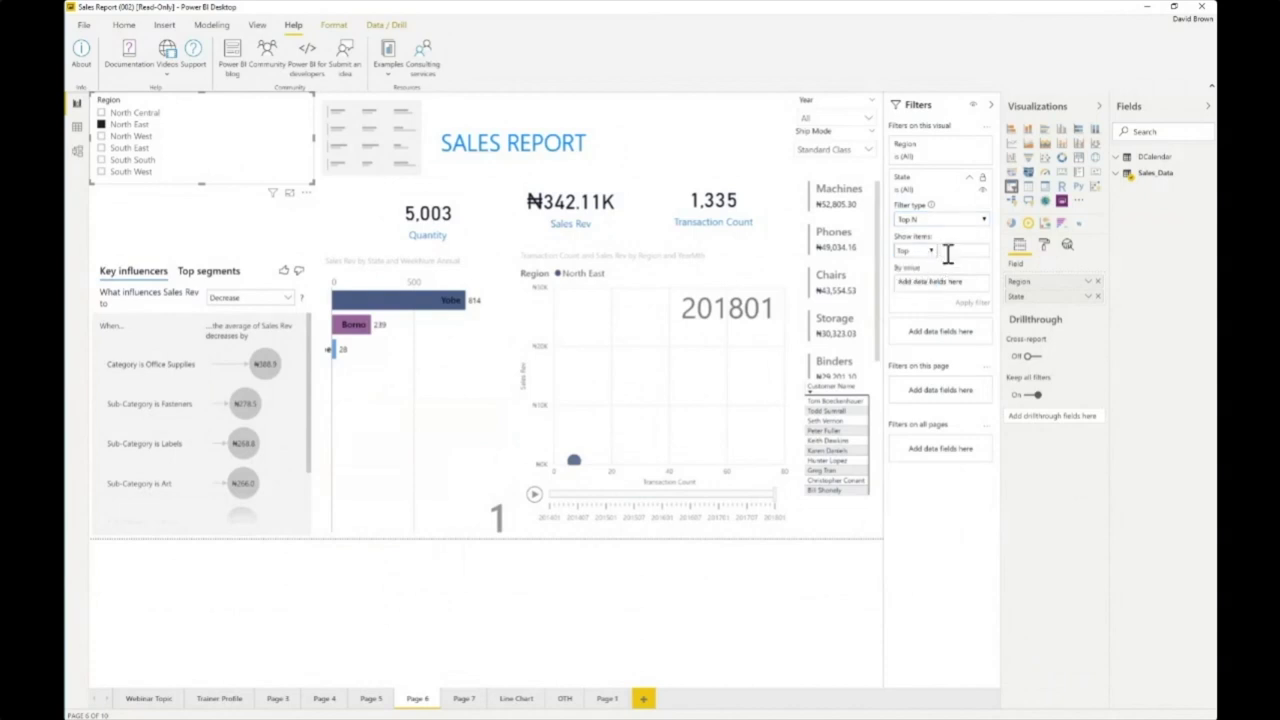
left_click(948, 253)
type("3")
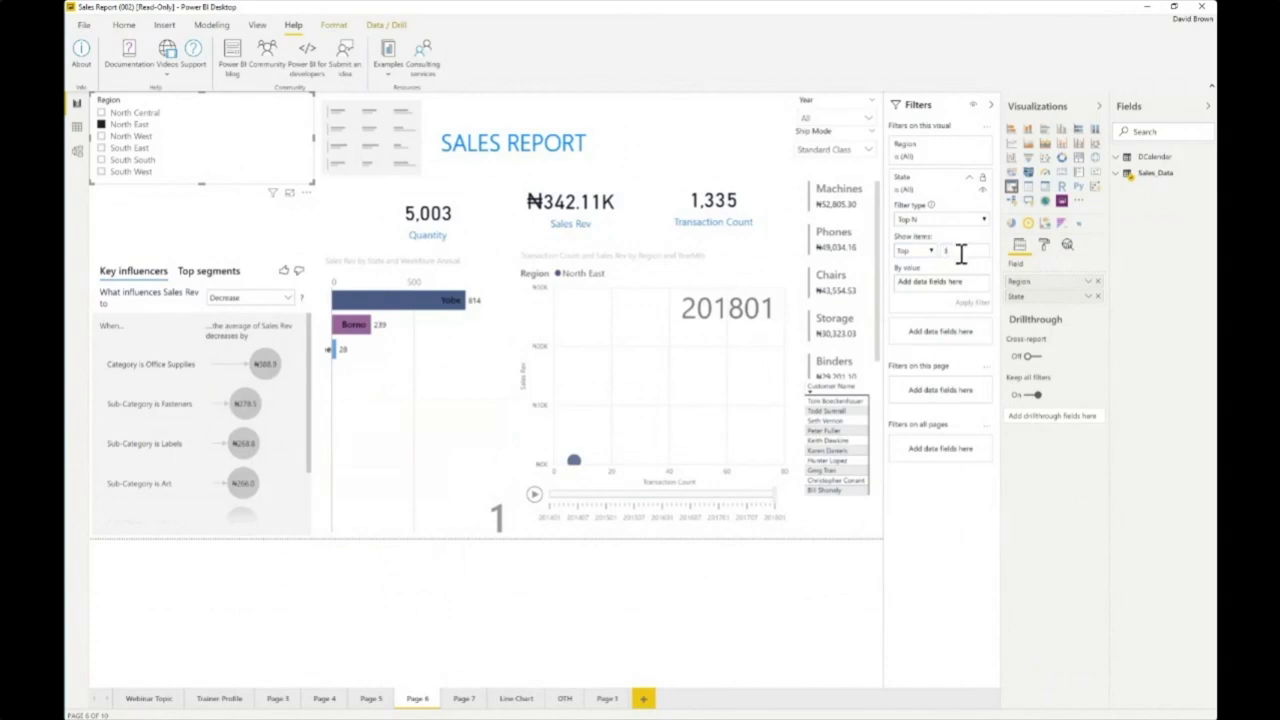
Review the Top N filter on the Sub-Category sales card and its Top or Bottom choices, and collapse the Filters pane.
left_click(856, 234)
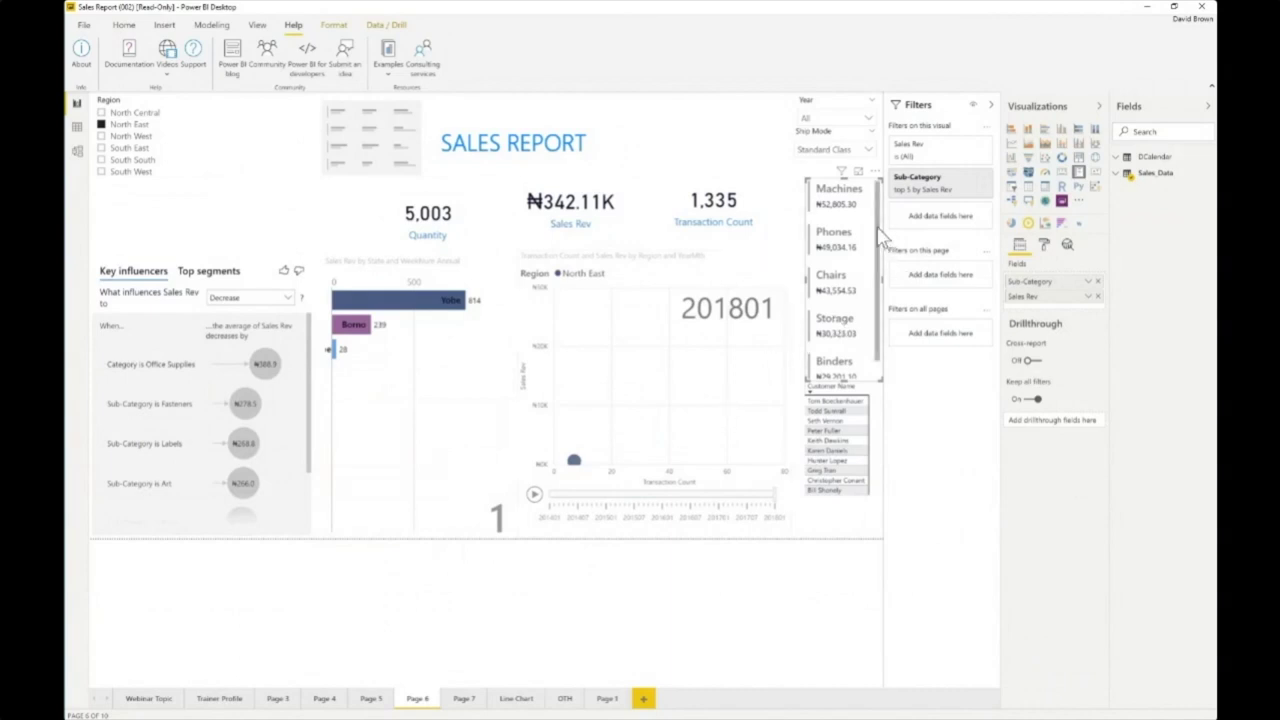
left_click_drag(880, 264, 881, 230)
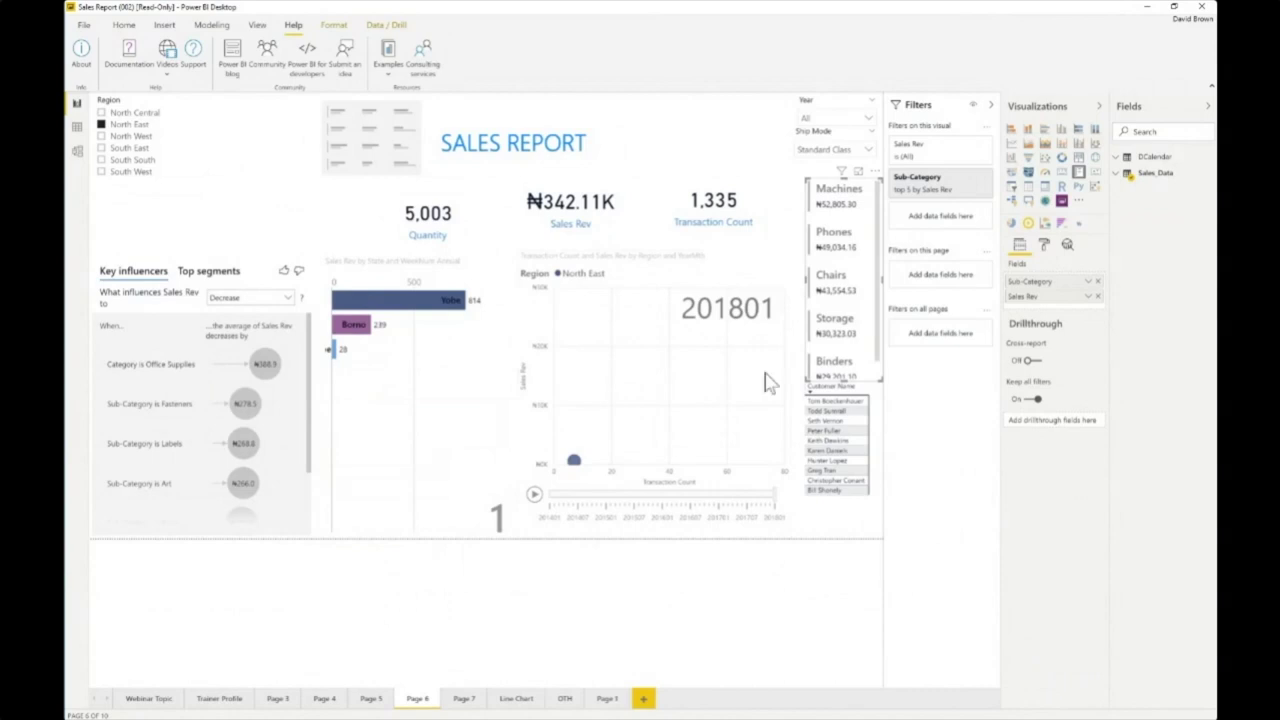
left_click(940, 190)
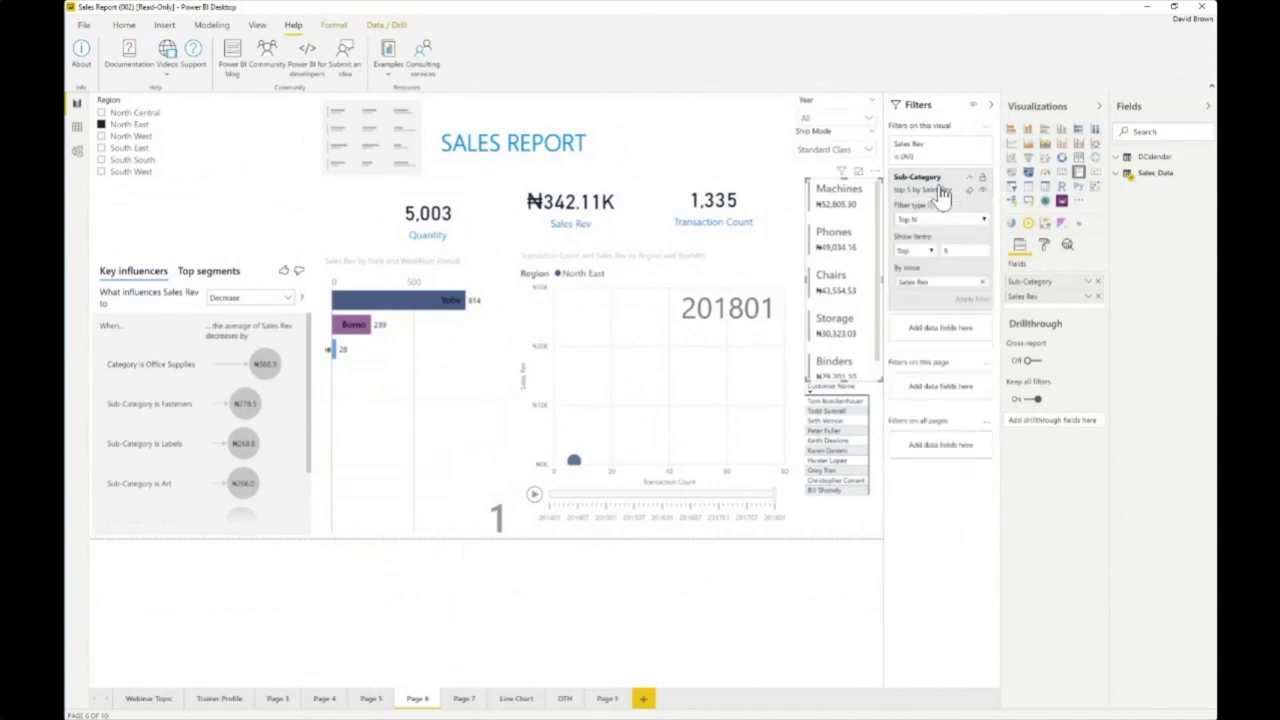
left_click(930, 252)
left_click(917, 286)
left_click(991, 106)
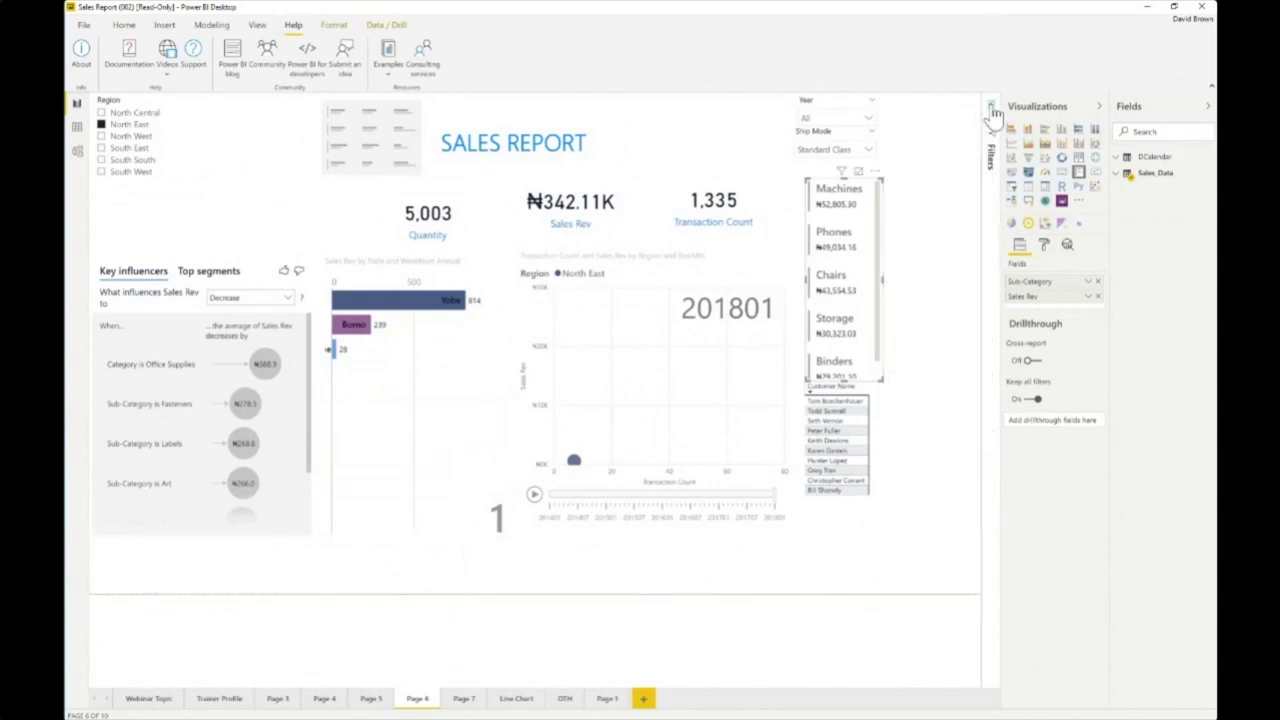
Expand the Filters pane, open the Line Chart page and inspect the Sales Rev tooltip at quantity 4.
left_click(991, 108)
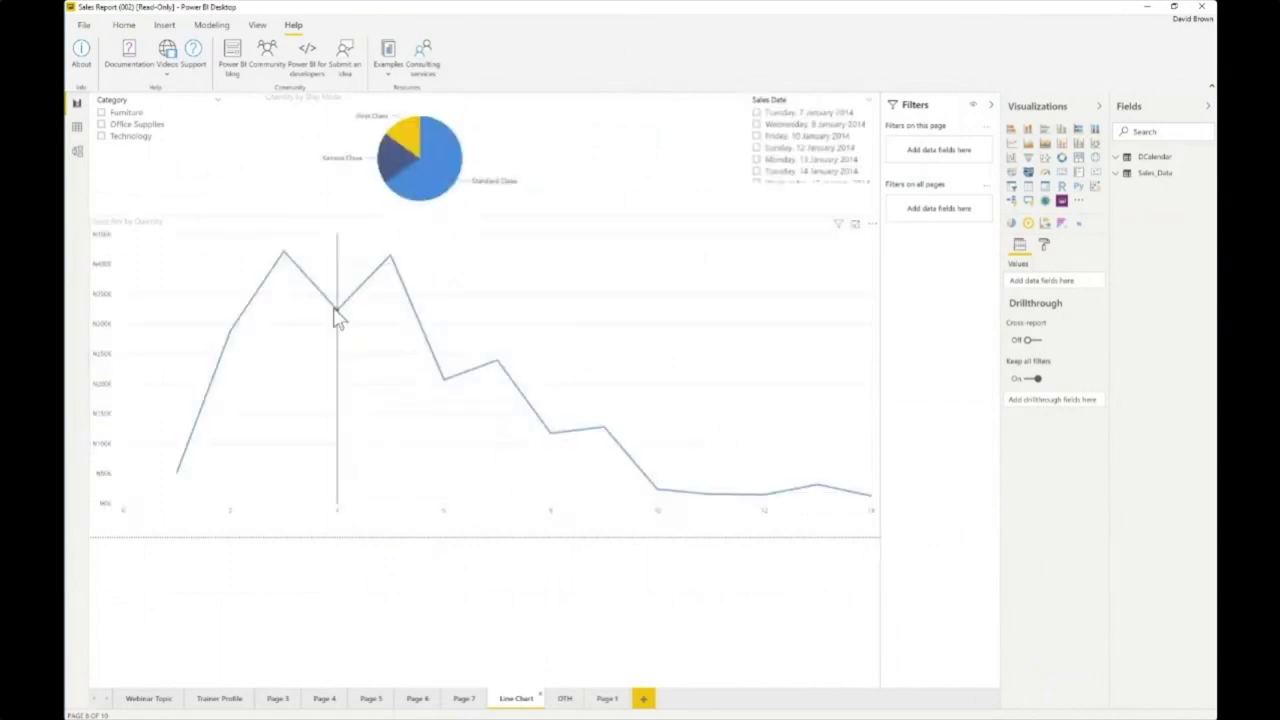
mouse_move(337, 318)
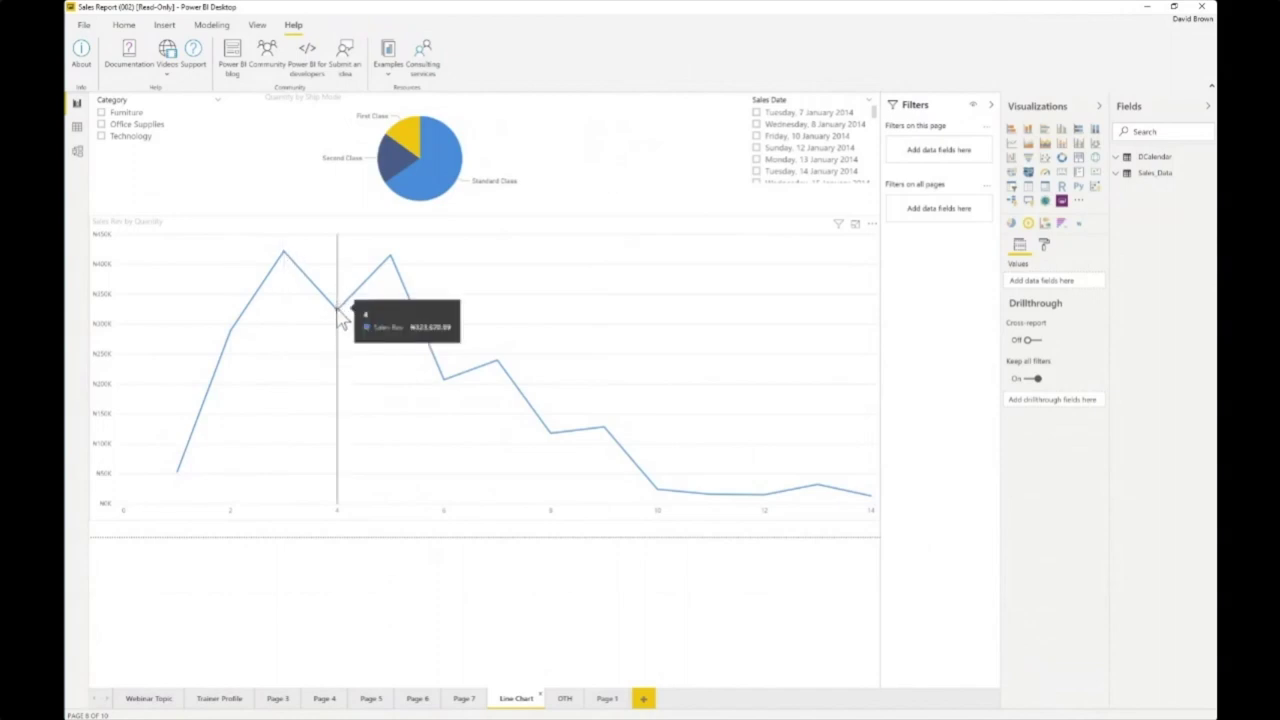
Add the Category and Region fields from Sales_Data to the tooltips of the Sales Rev by Quantity line chart.
left_click(703, 352)
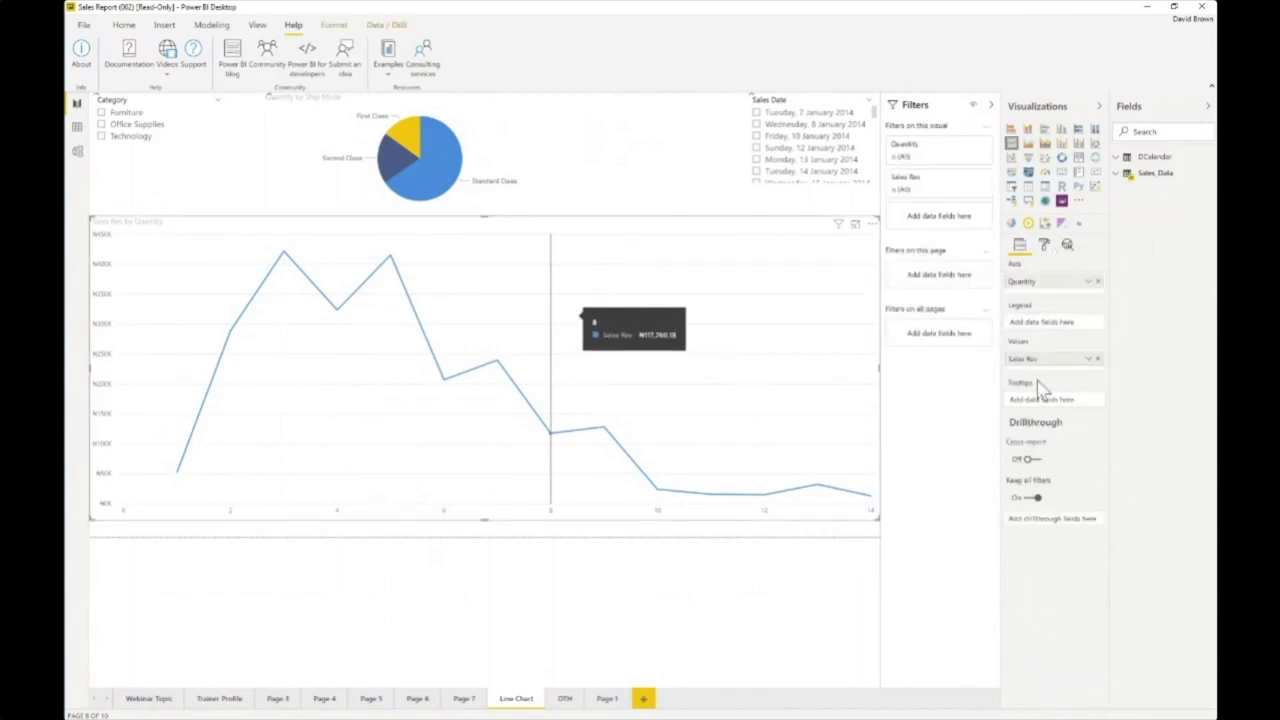
left_click(1116, 176)
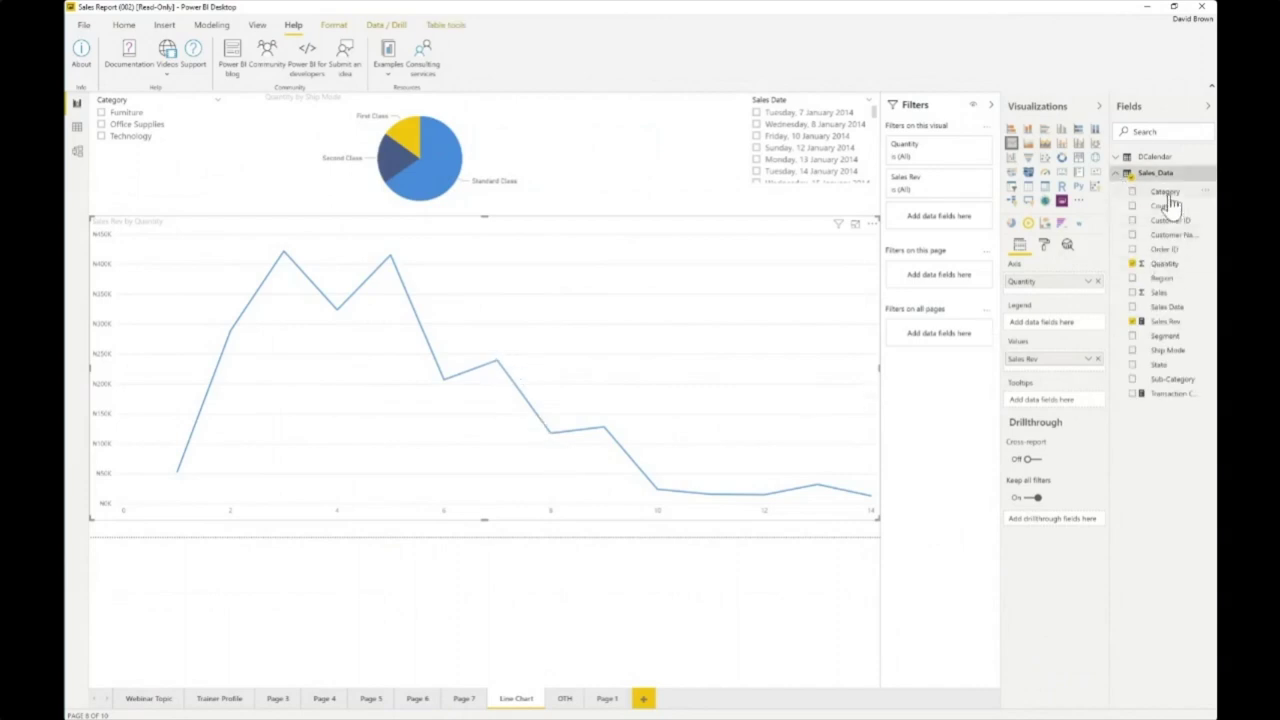
left_click_drag(1105, 390, 1165, 250)
left_click_drag(1172, 195, 1051, 410)
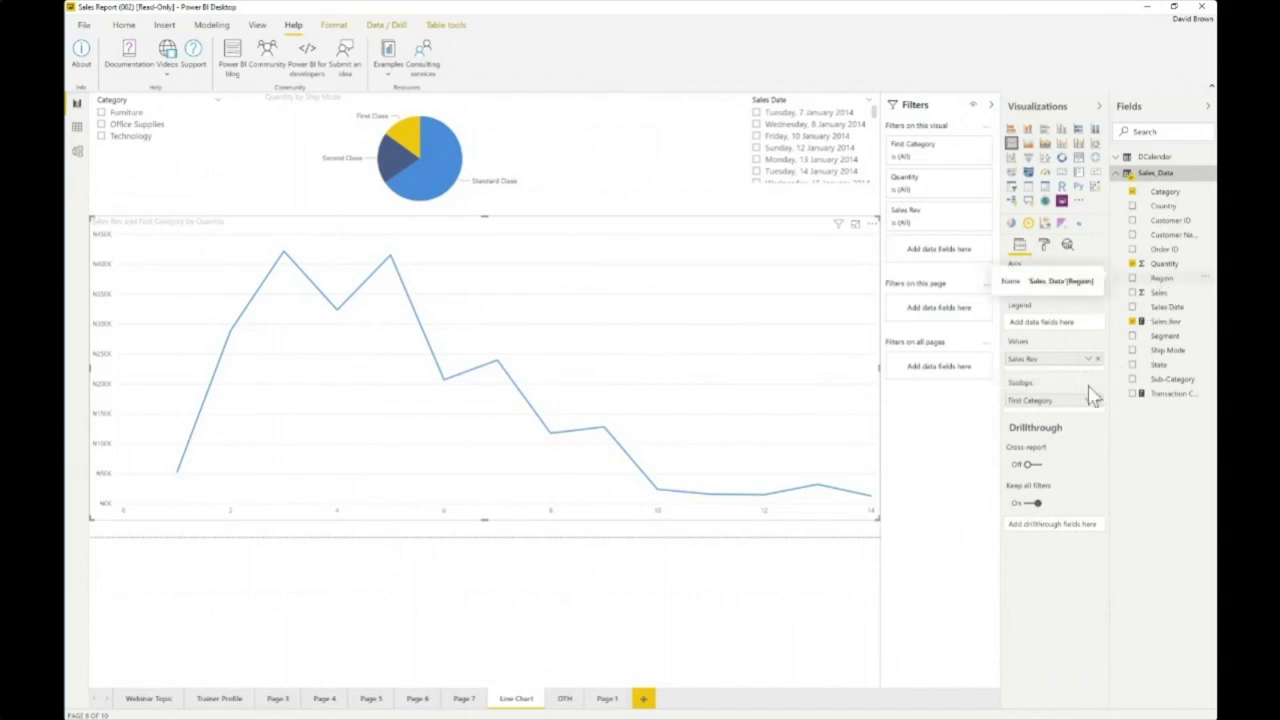
left_click_drag(1037, 418, 1042, 420)
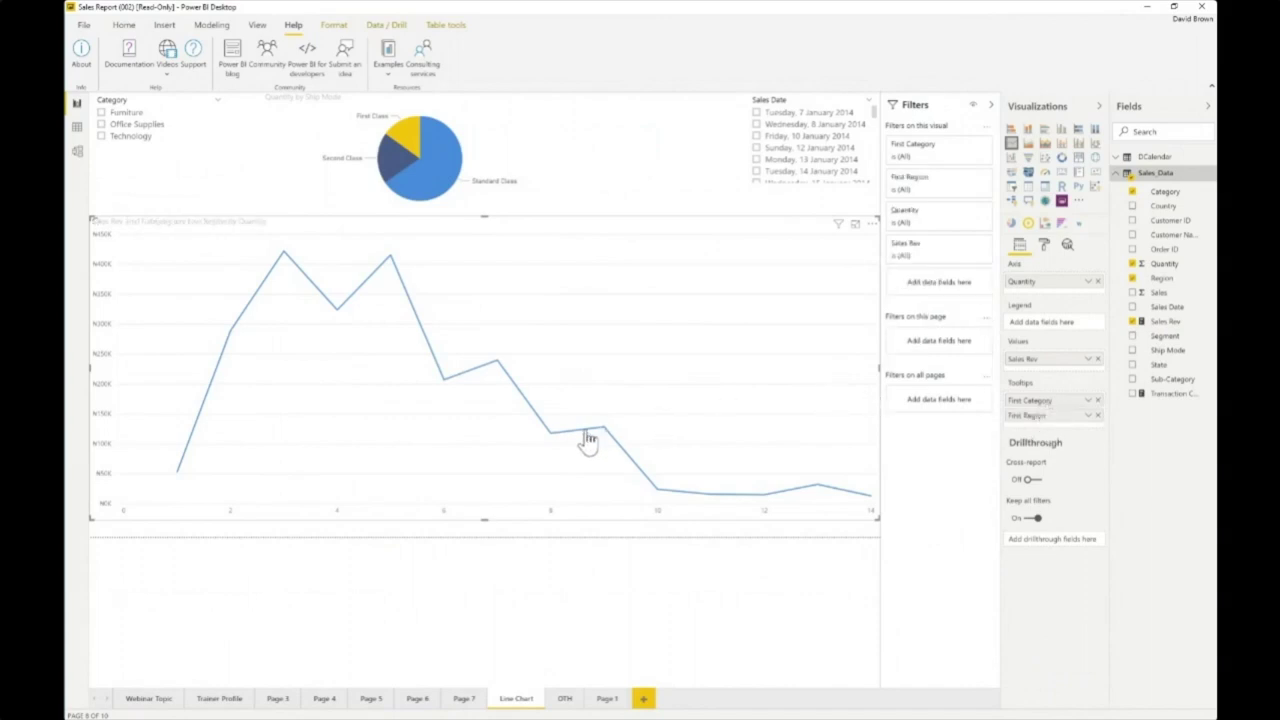
Check the extended tooltip at quantity 9 on the line chart and select that data point.
mouse_move(605, 440)
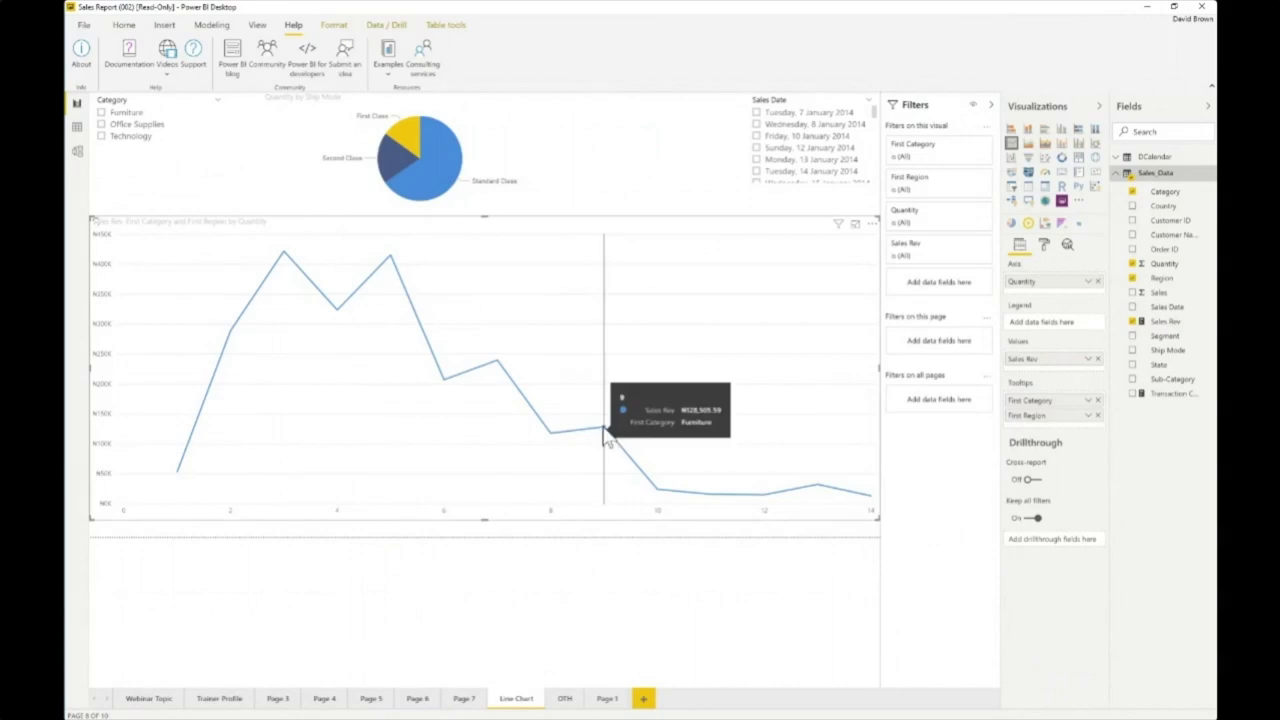
left_click(605, 438)
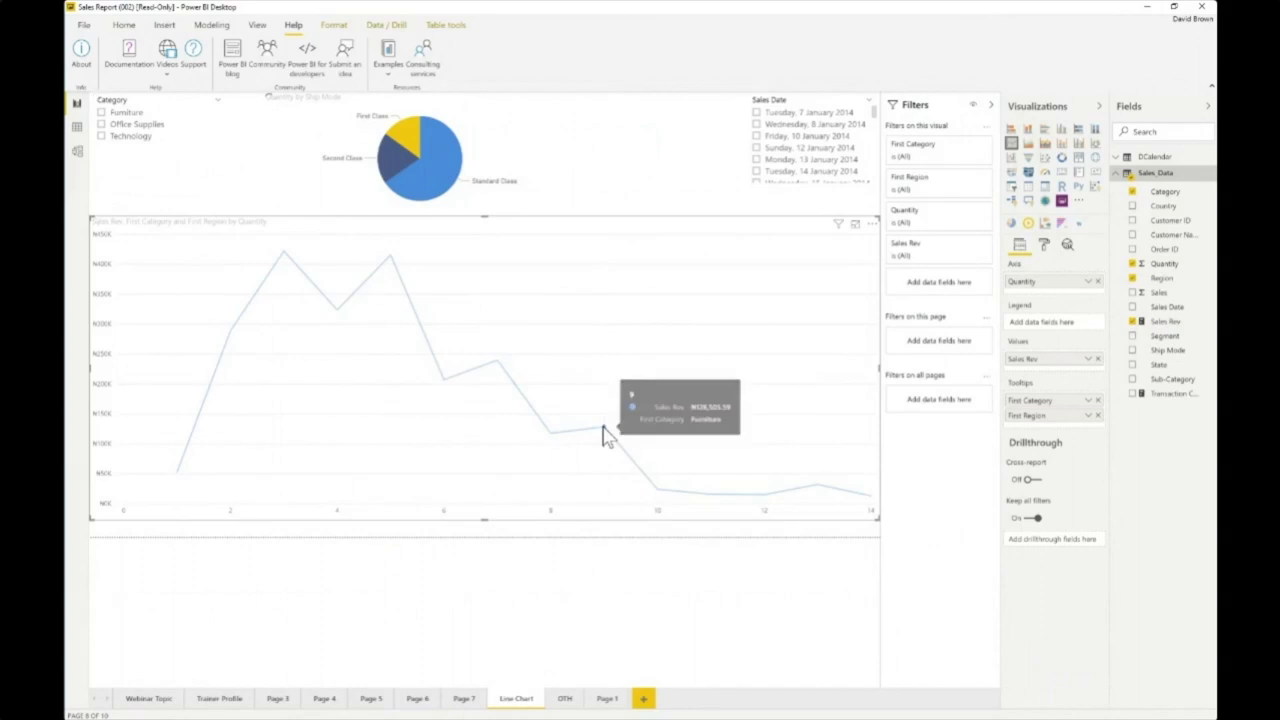
left_click(605, 437)
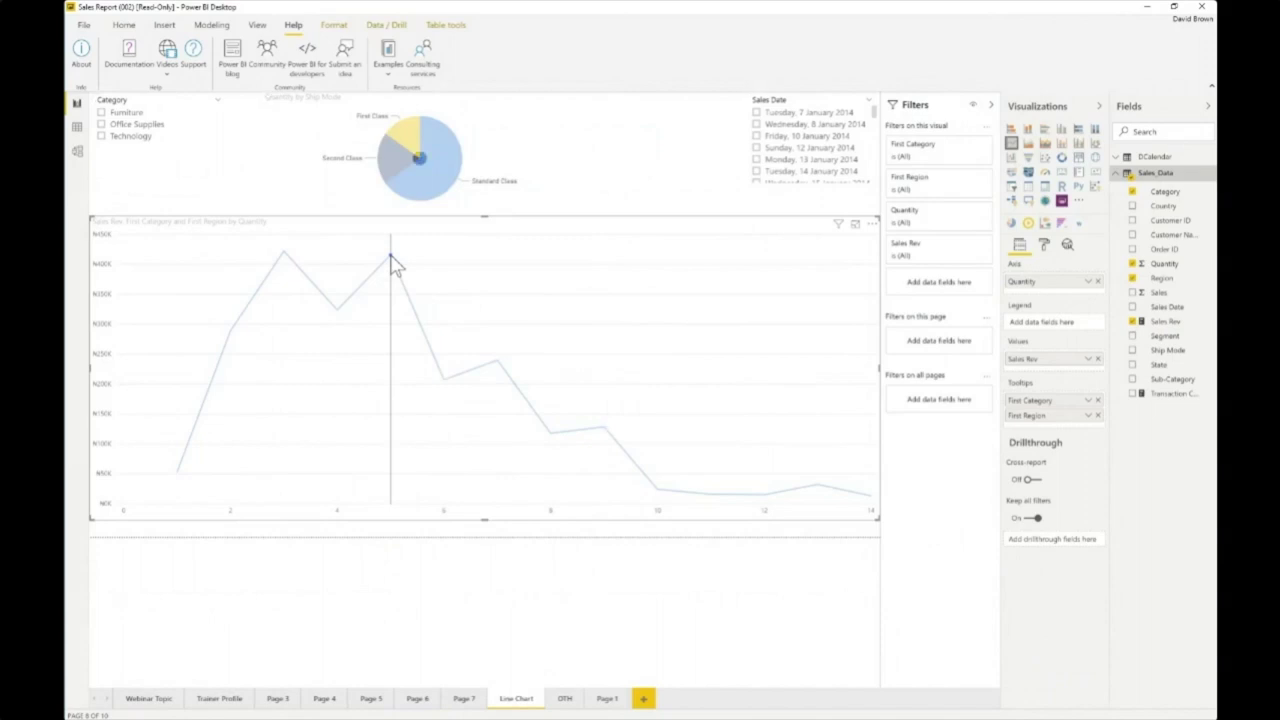
Run the Explain the increase analysis on the line chart's data point at quantity 5.
right_click(394, 266)
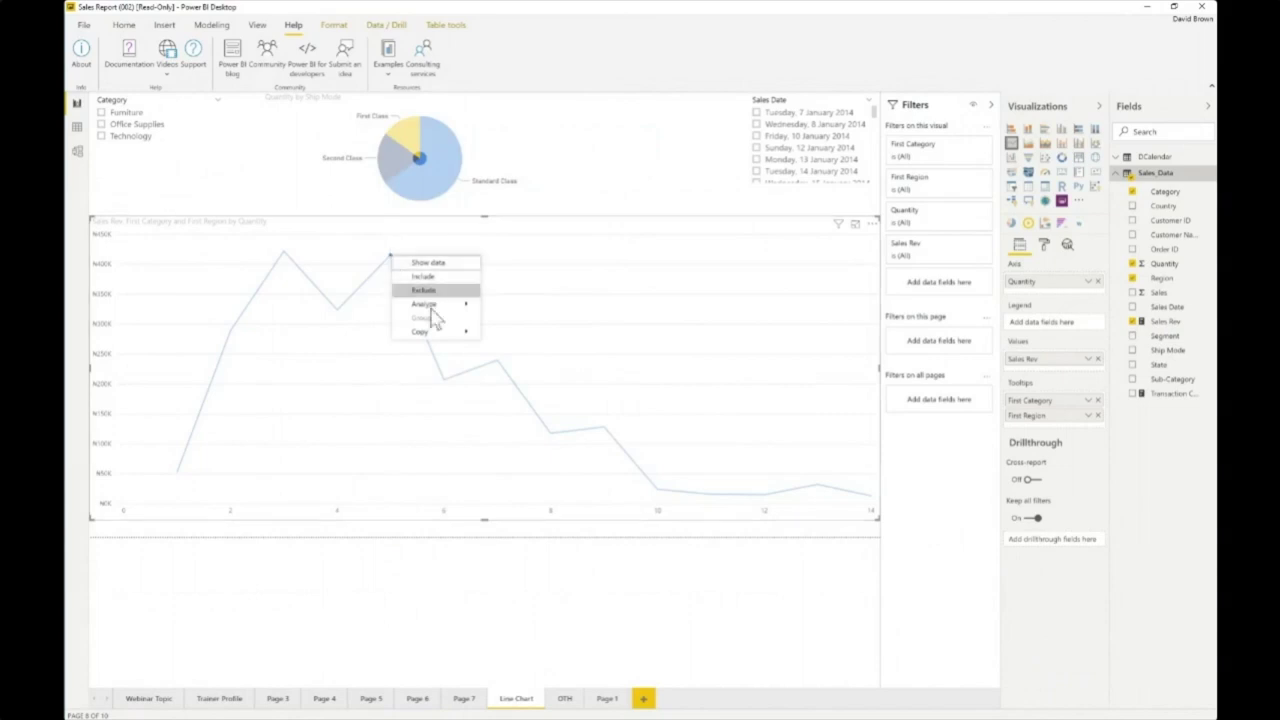
mouse_move(437, 305)
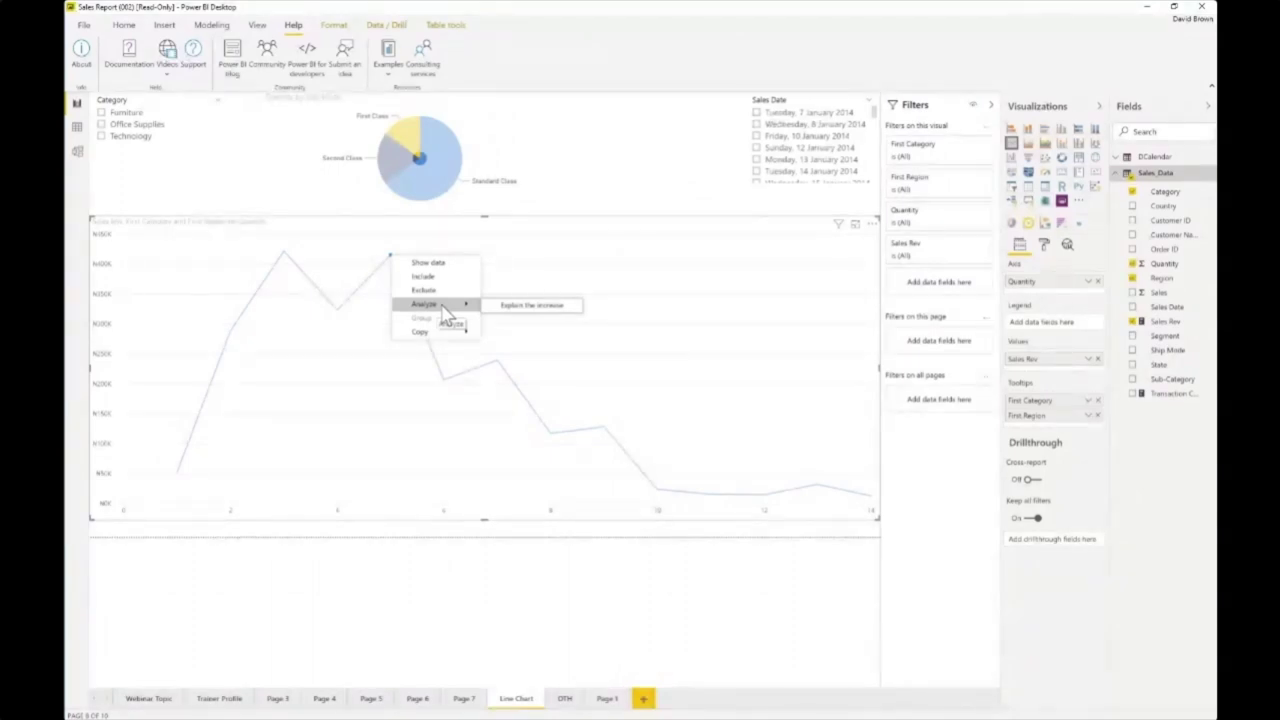
left_click(519, 306)
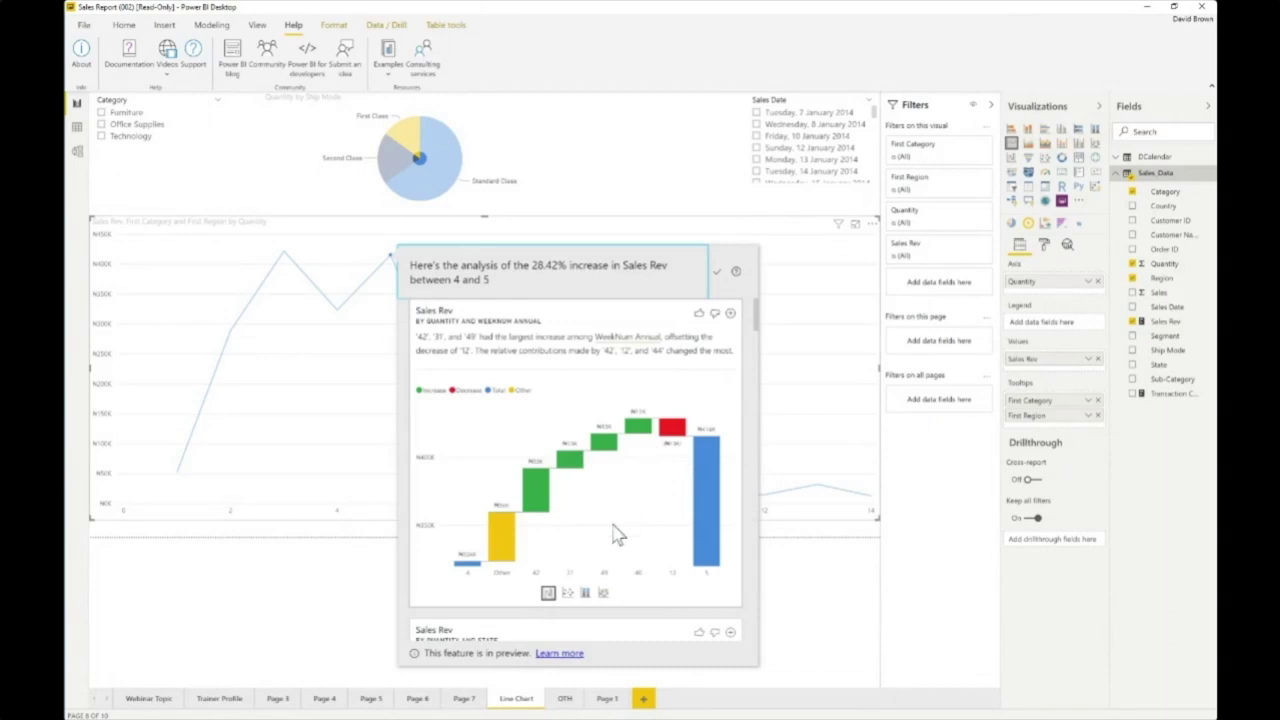
Review the increase analysis in its scatter and stacked column views and its other breakdowns, and go to the Webinar Topic page.
left_click(566, 594)
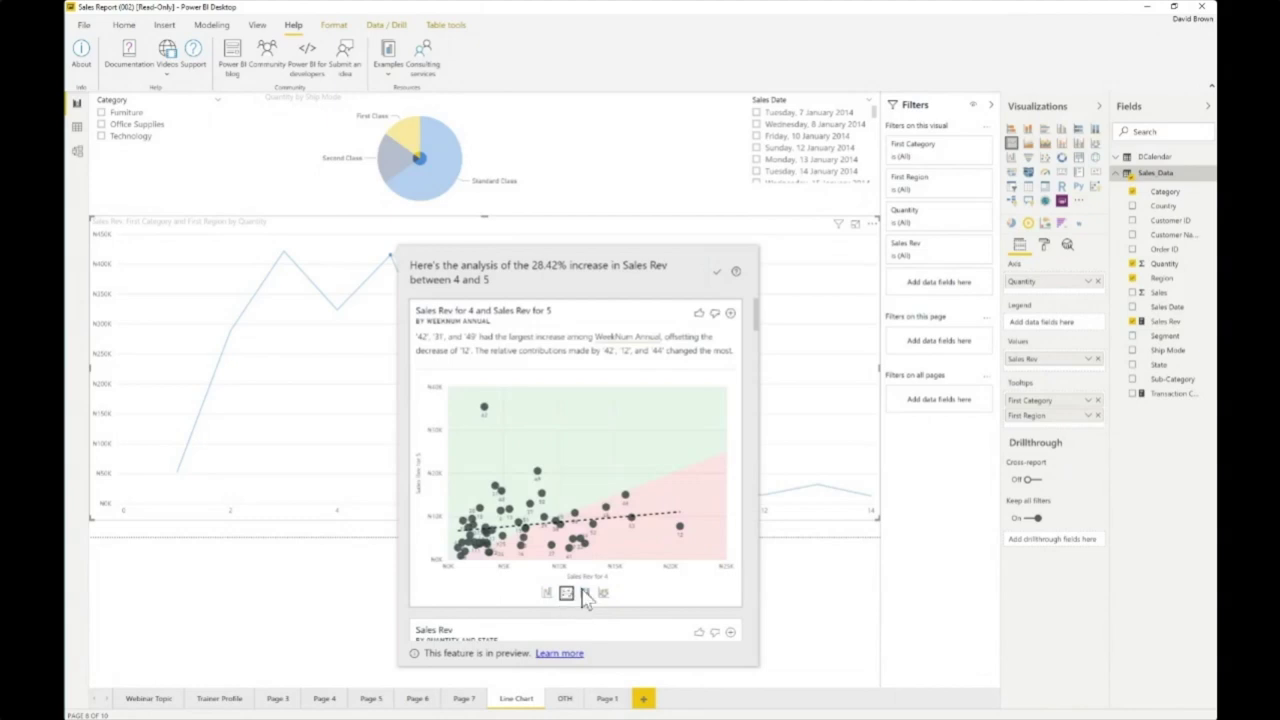
left_click(586, 594)
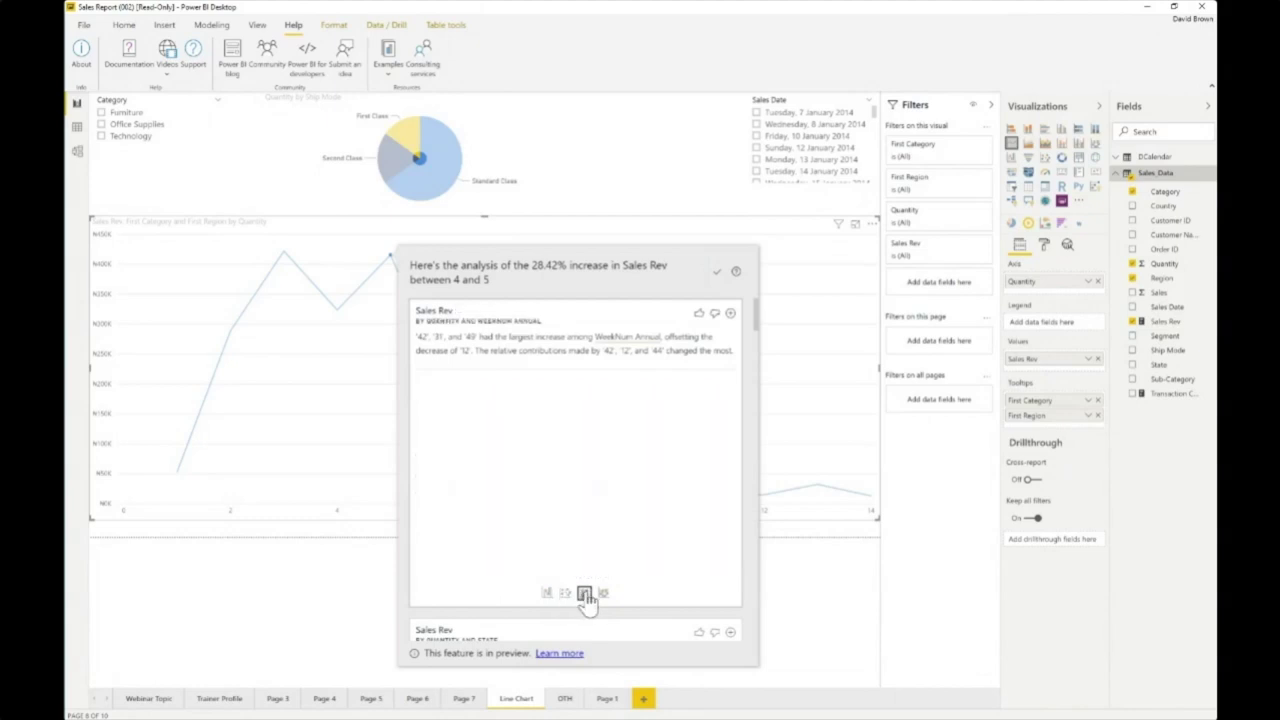
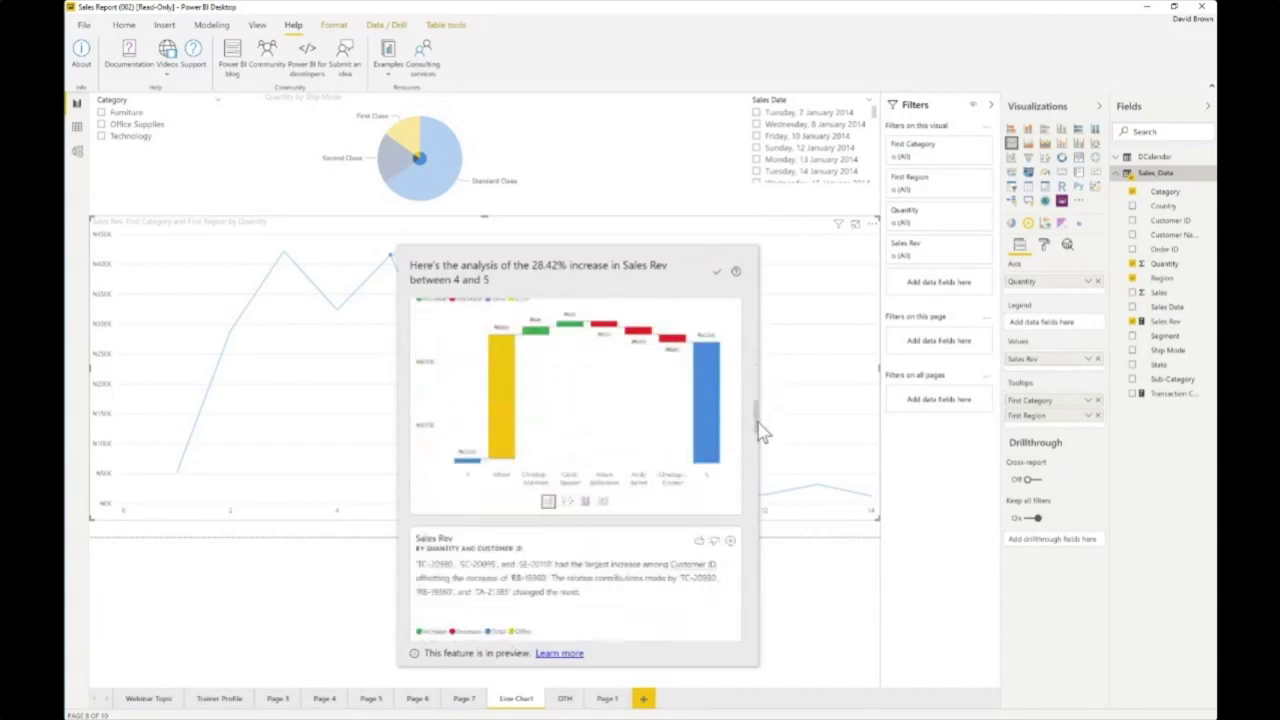
scroll(760, 427, "up", 1)
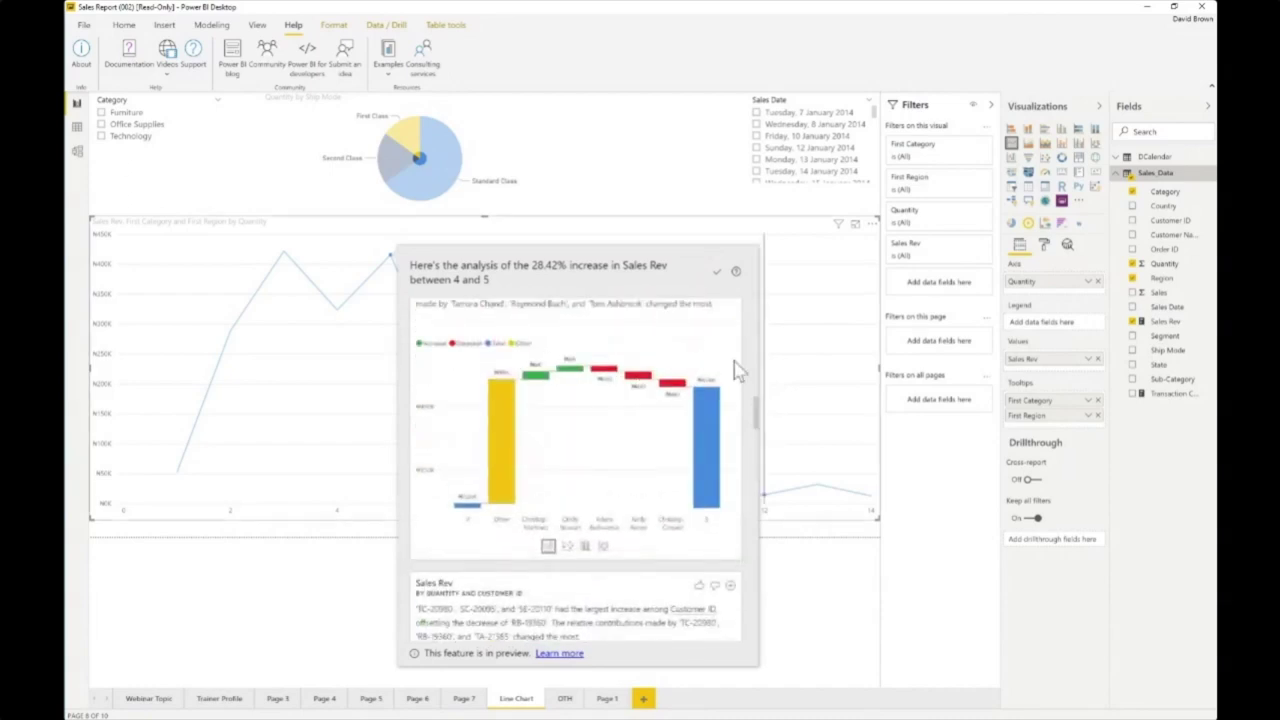
scroll(757, 404, "down", 4)
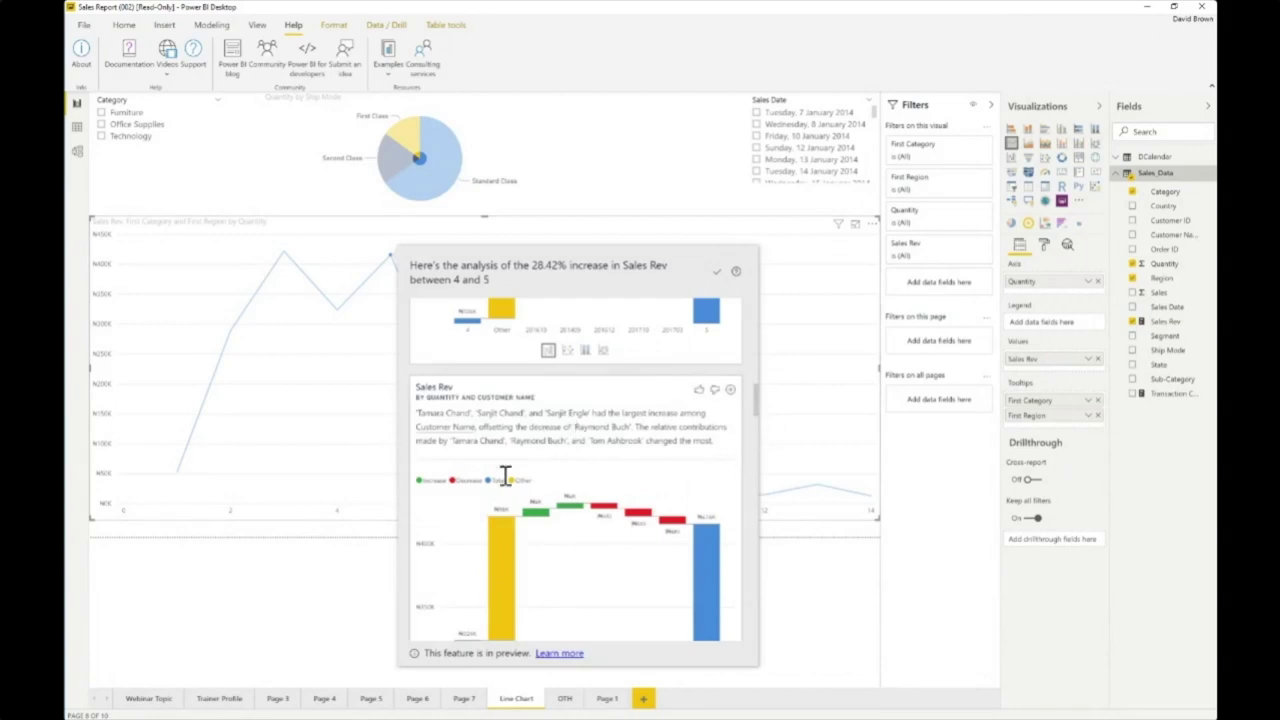
left_click(148, 699)
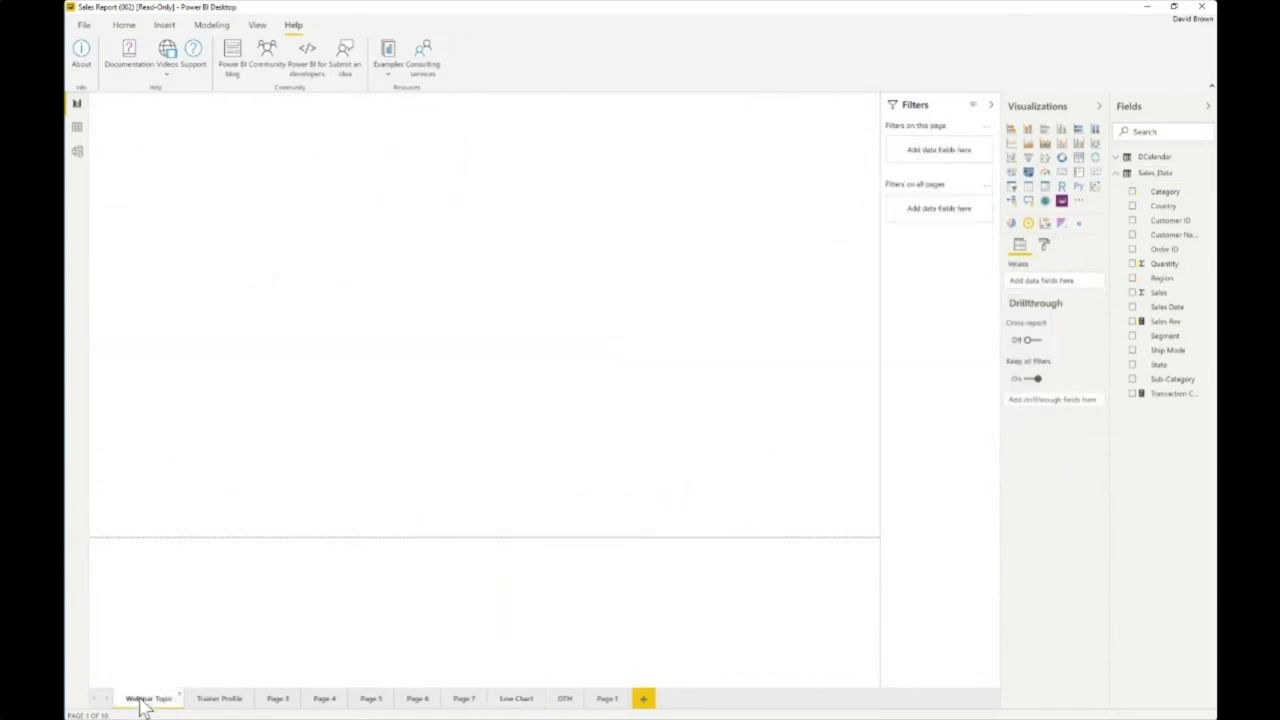